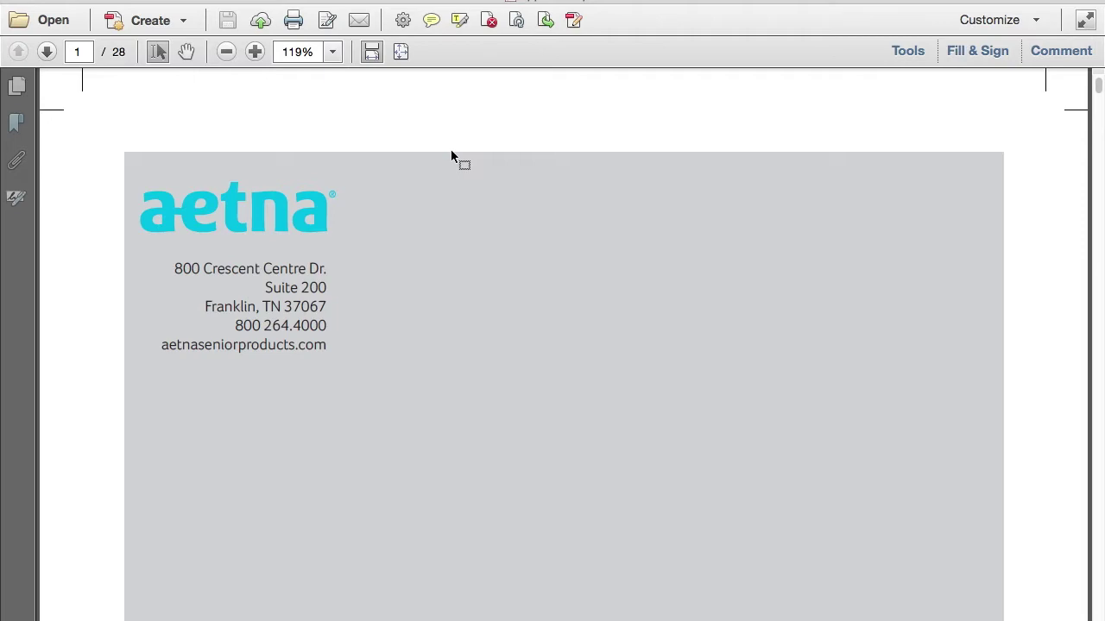
Scroll to page 5 and highlight the Applicant A and B initials line
scroll(450, 150, down, 20)
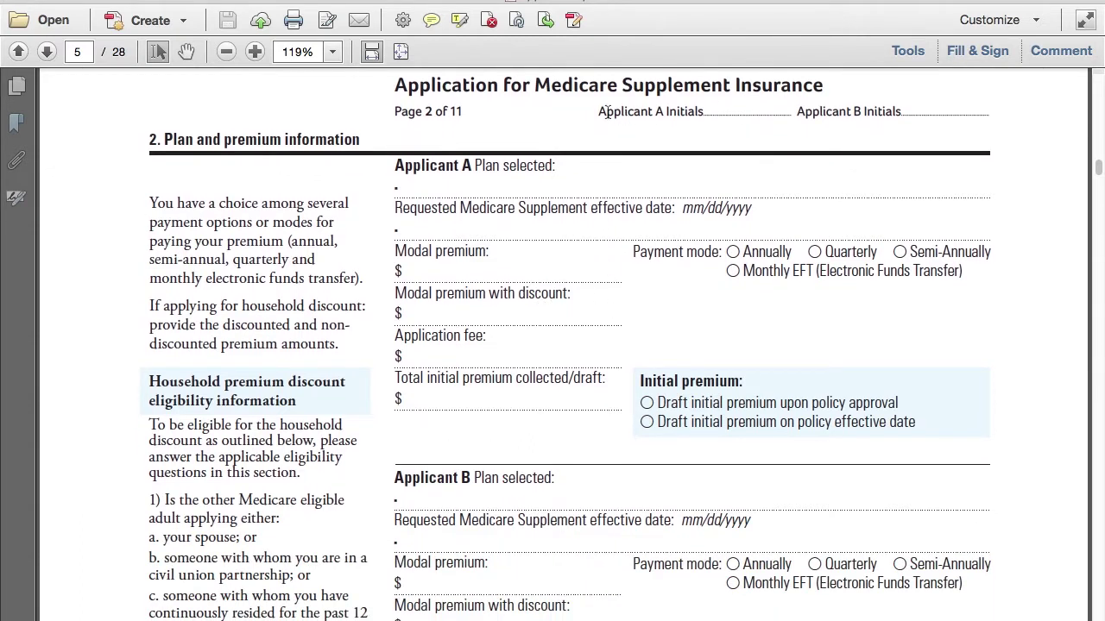
drag(607, 113, 997, 110)
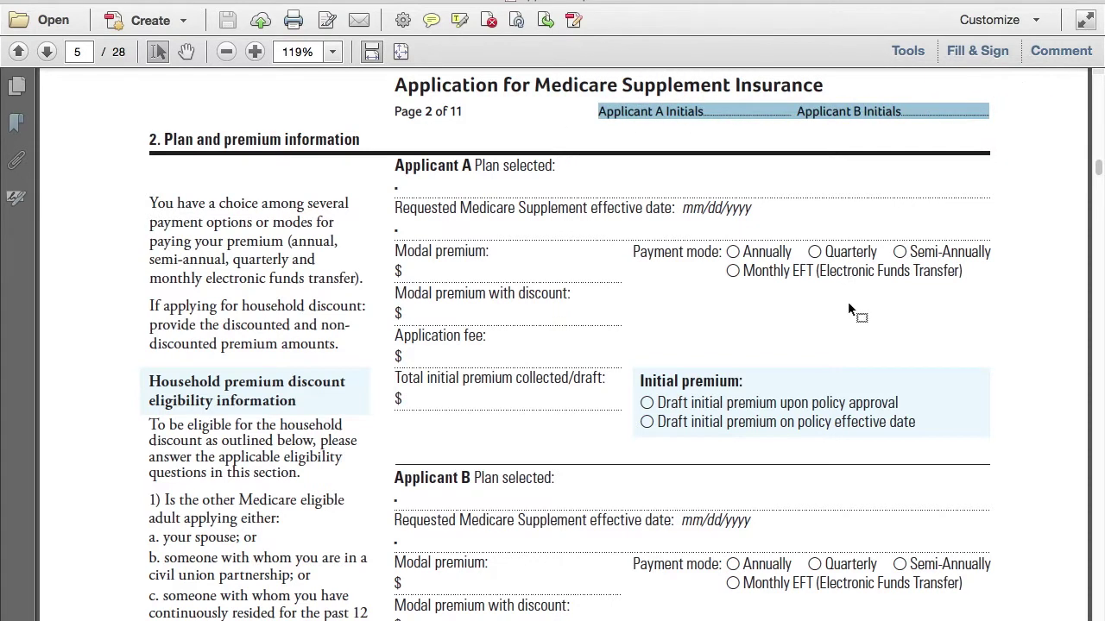
Review the rest of page 5, then switch to the Aetna senior products website
scroll(795, 316, down, 8)
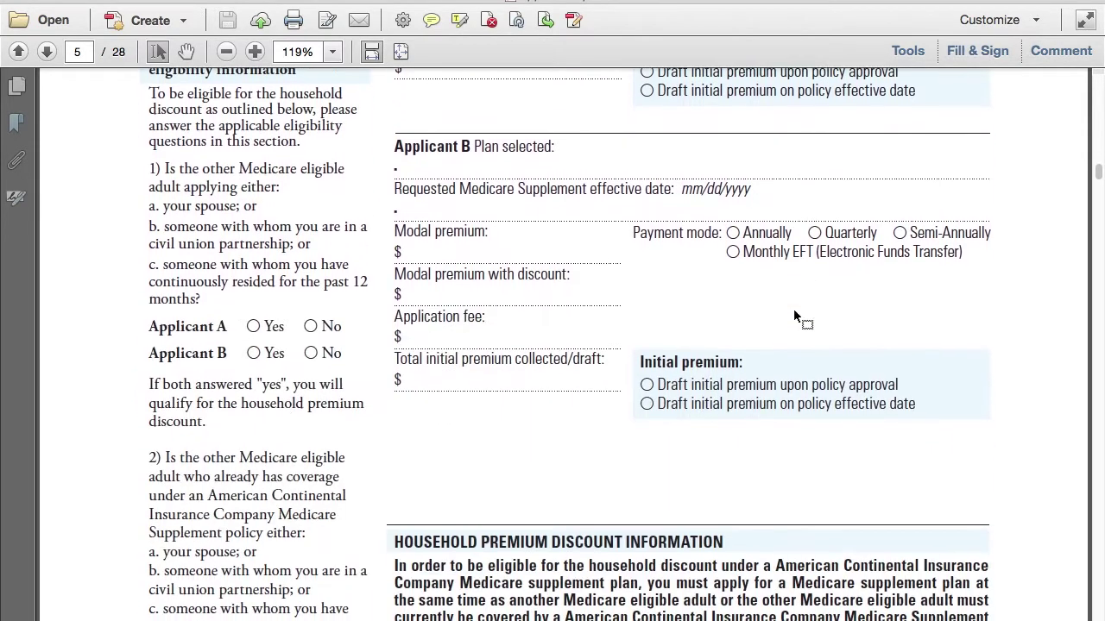
scroll(795, 317, down, 11)
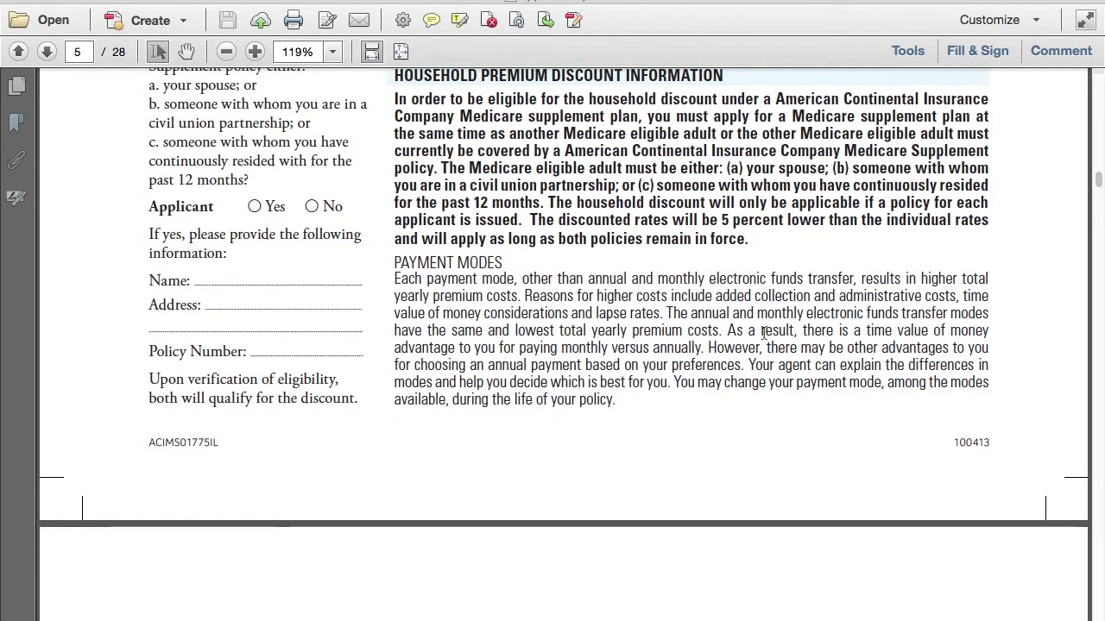
scroll(708, 344, up, 8)
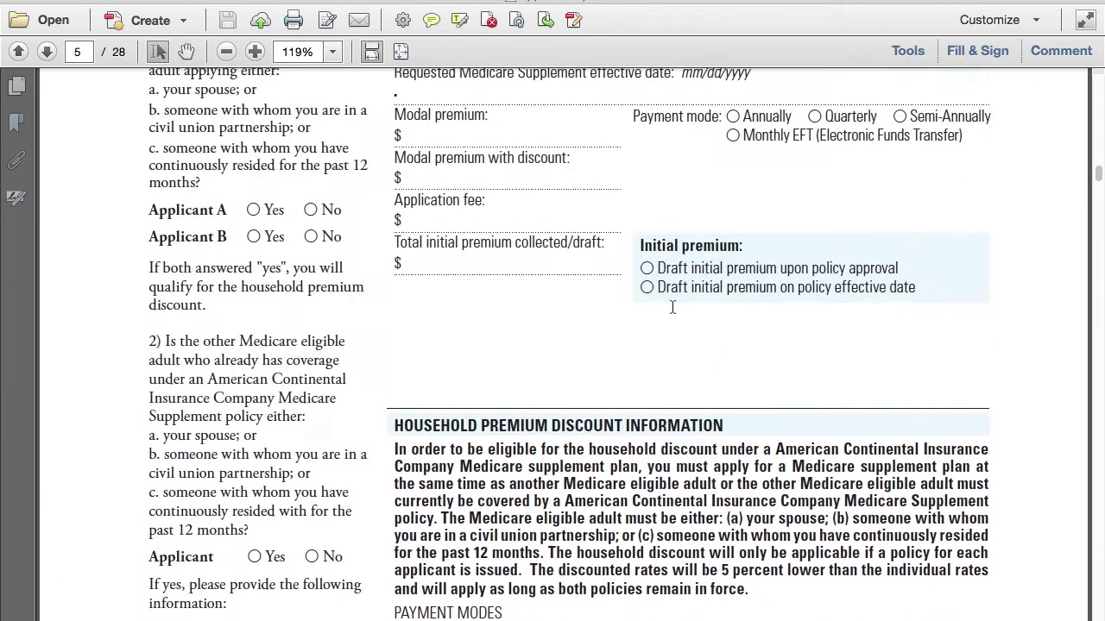
scroll(653, 282, up, 7)
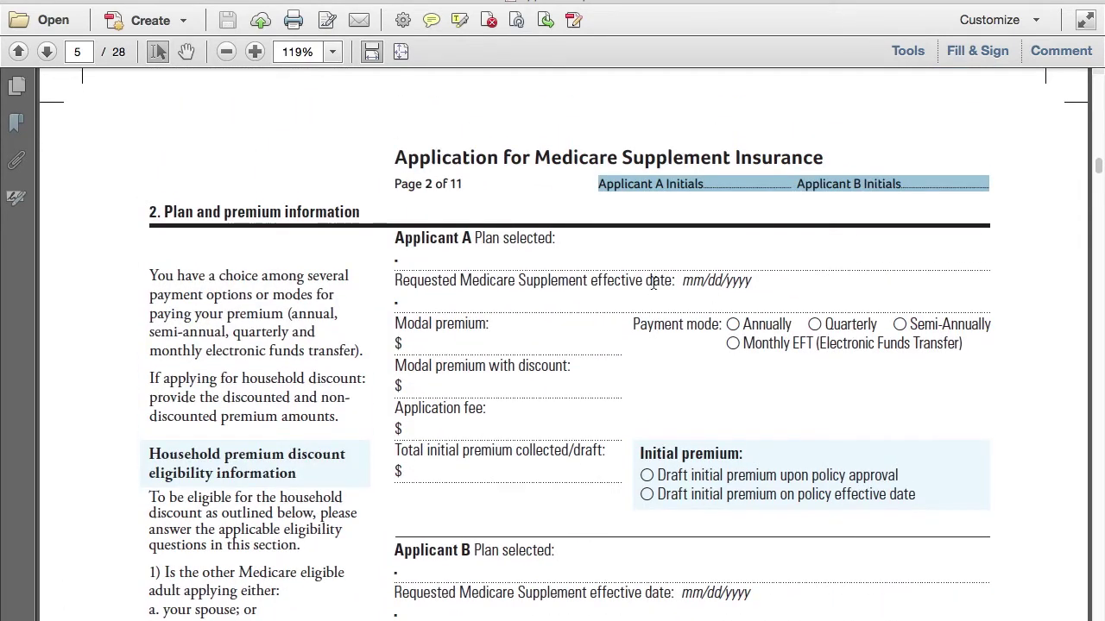
key(super+Tab)
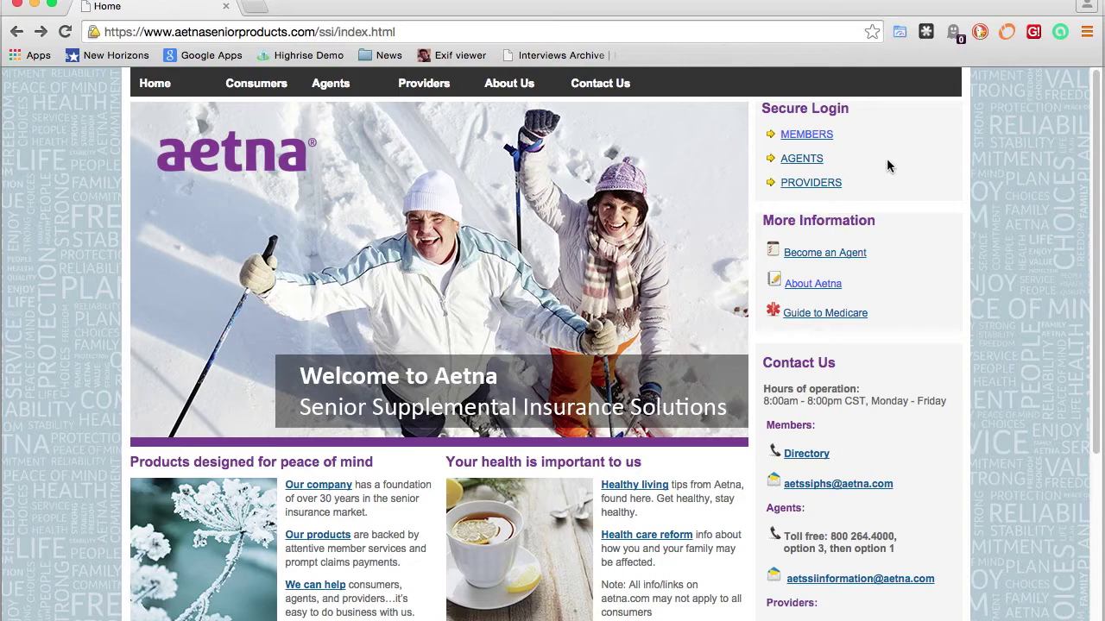
Go through the AGENTS secure login and launch the E-App from the agent home page
click(803, 164)
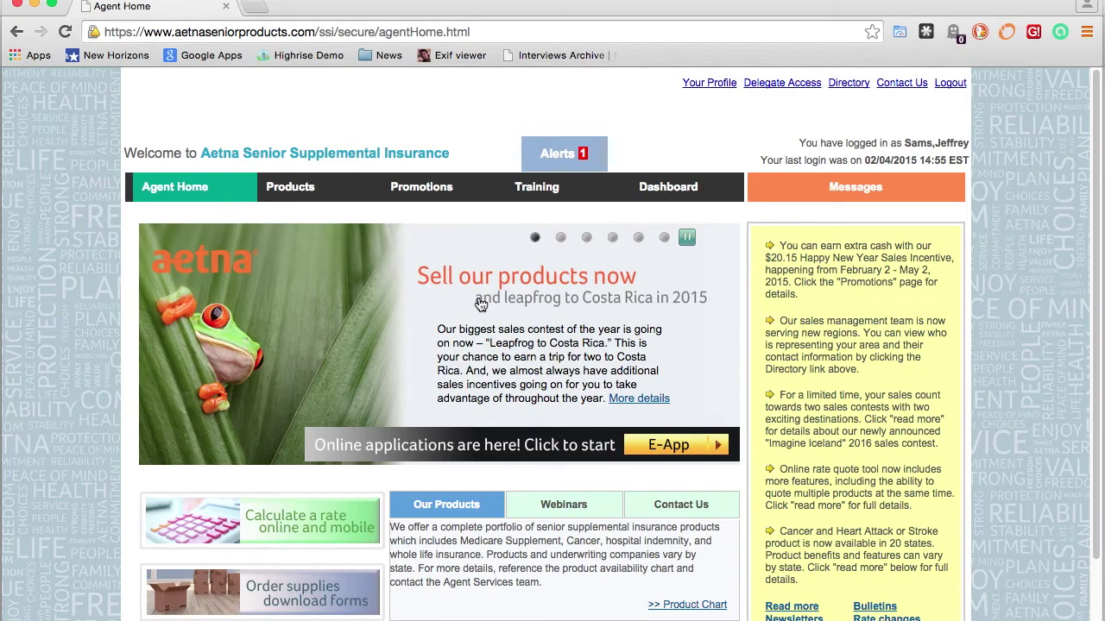
scroll(482, 296, down, 1)
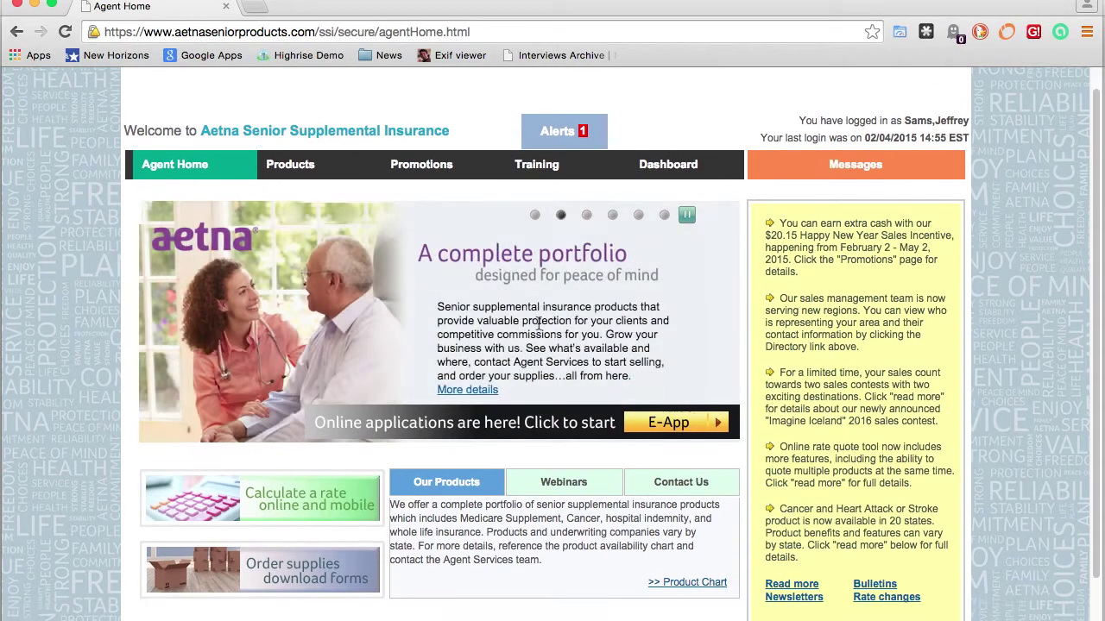
click(689, 426)
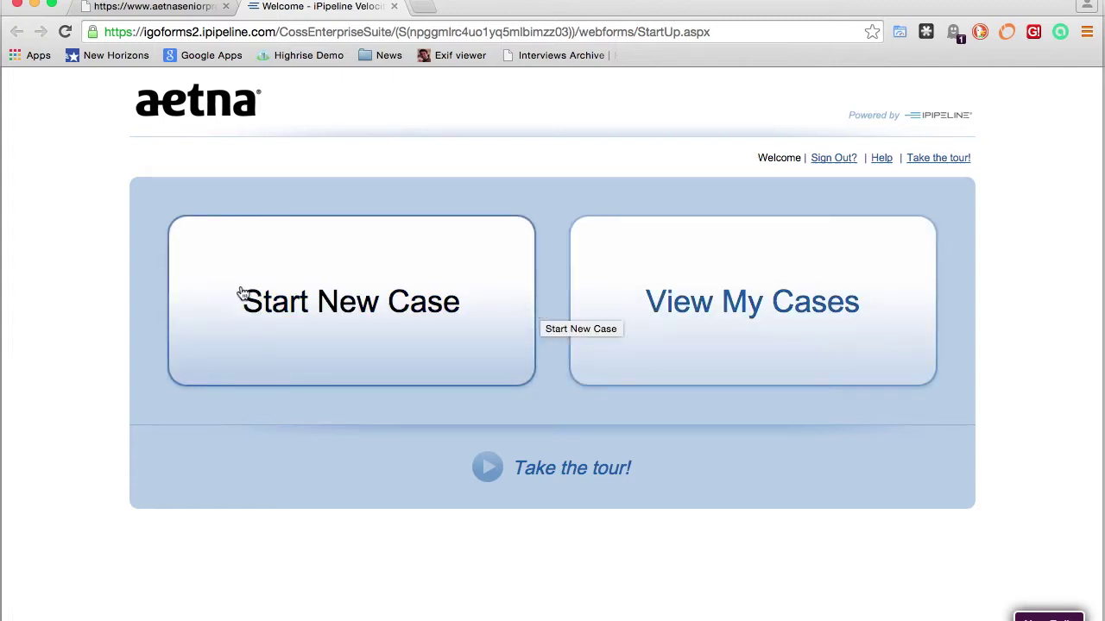
Start a new case, enter the insured's first and last name, and set gender to Male
click(369, 303)
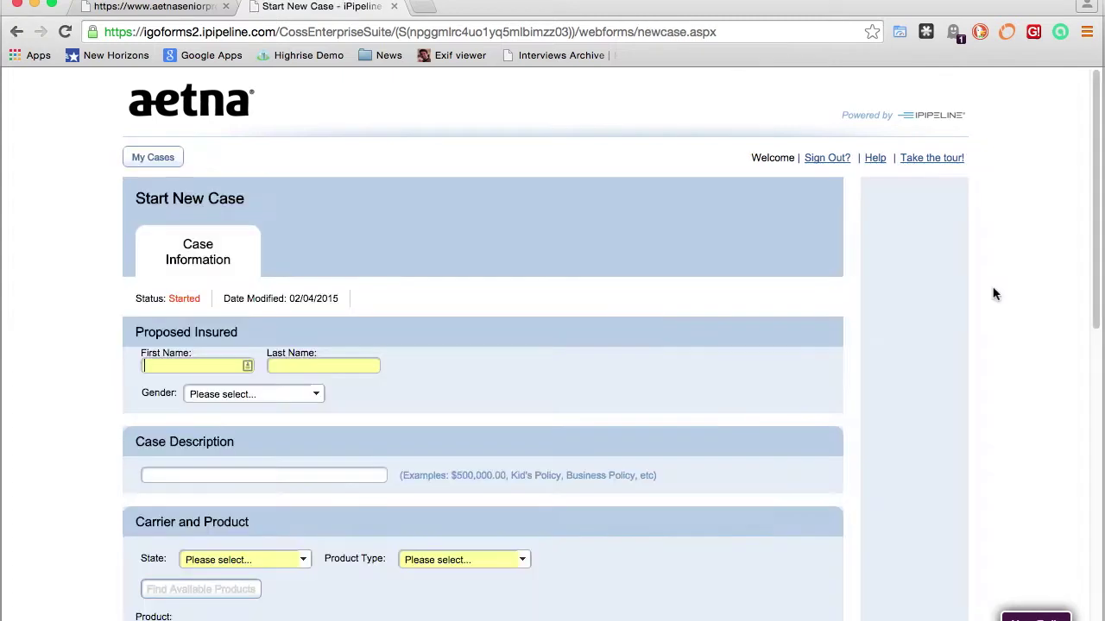
scroll(992, 295, down, 2)
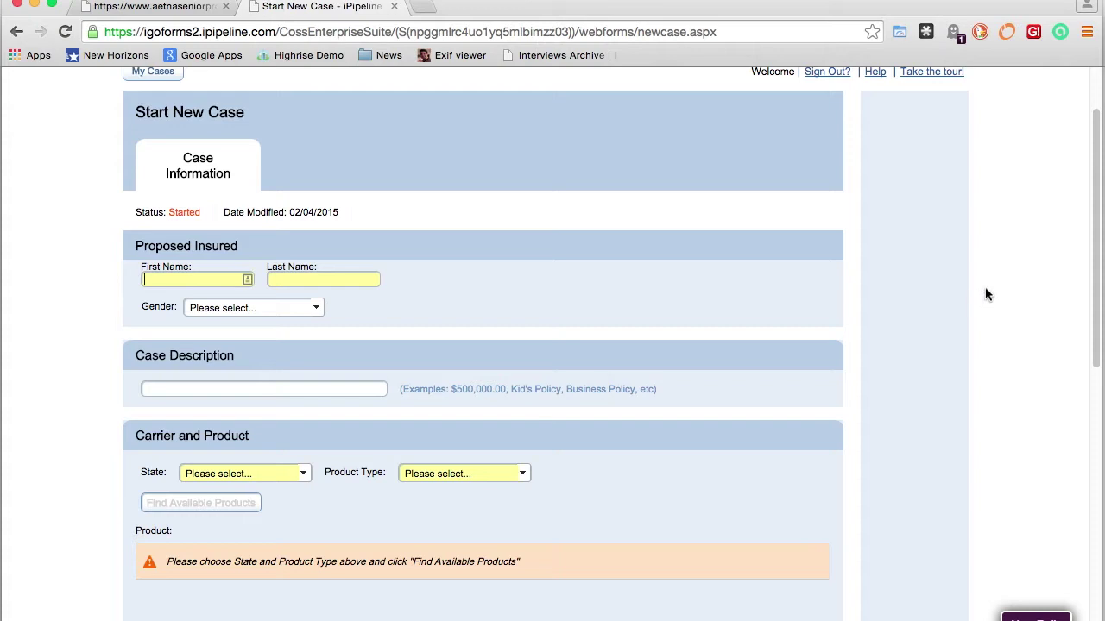
scroll(986, 295, down, 3)
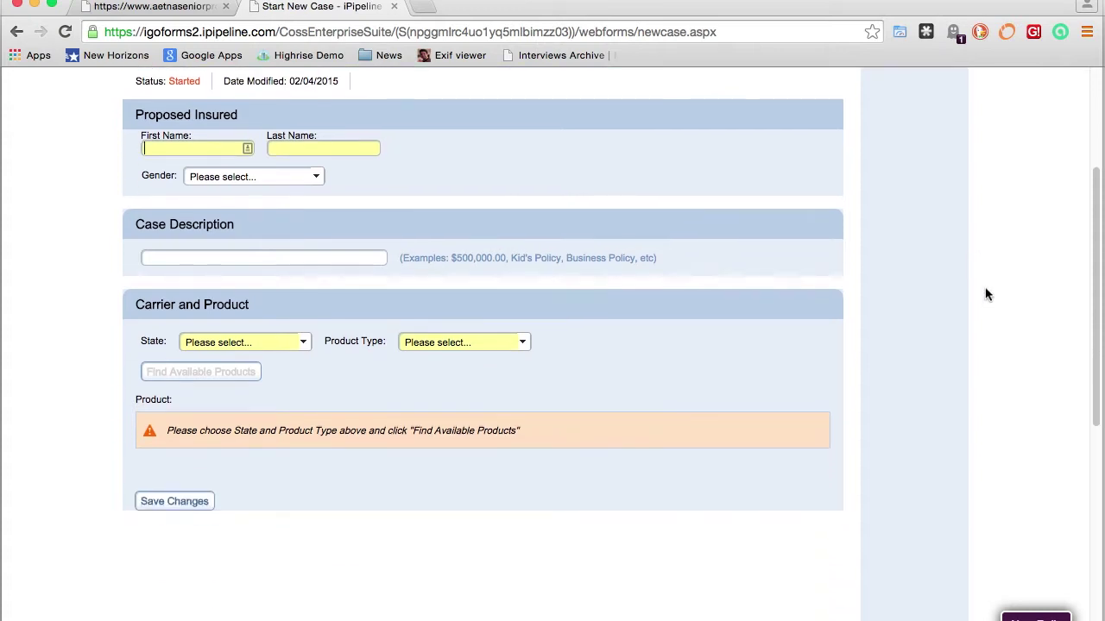
click(210, 150)
text(Johna)
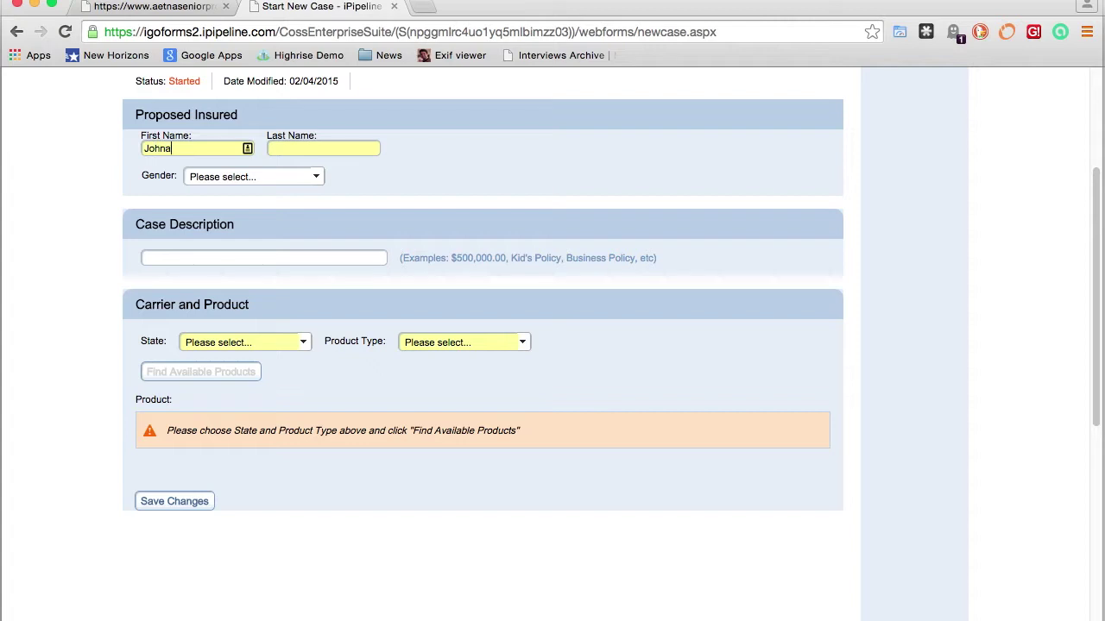
text(than)
key(Tab)
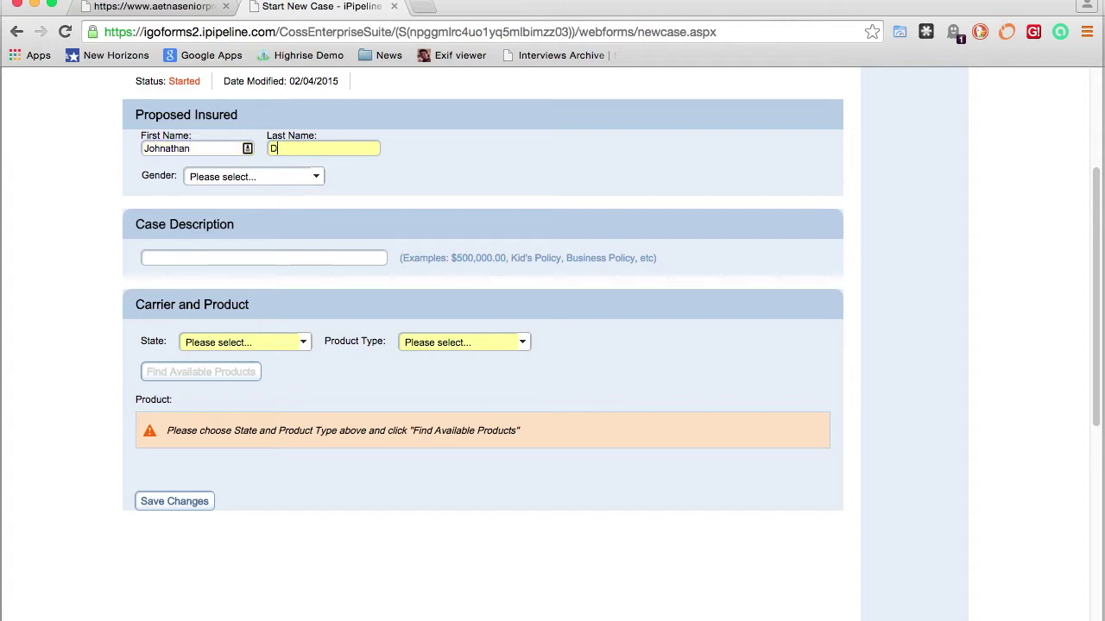
click(317, 178)
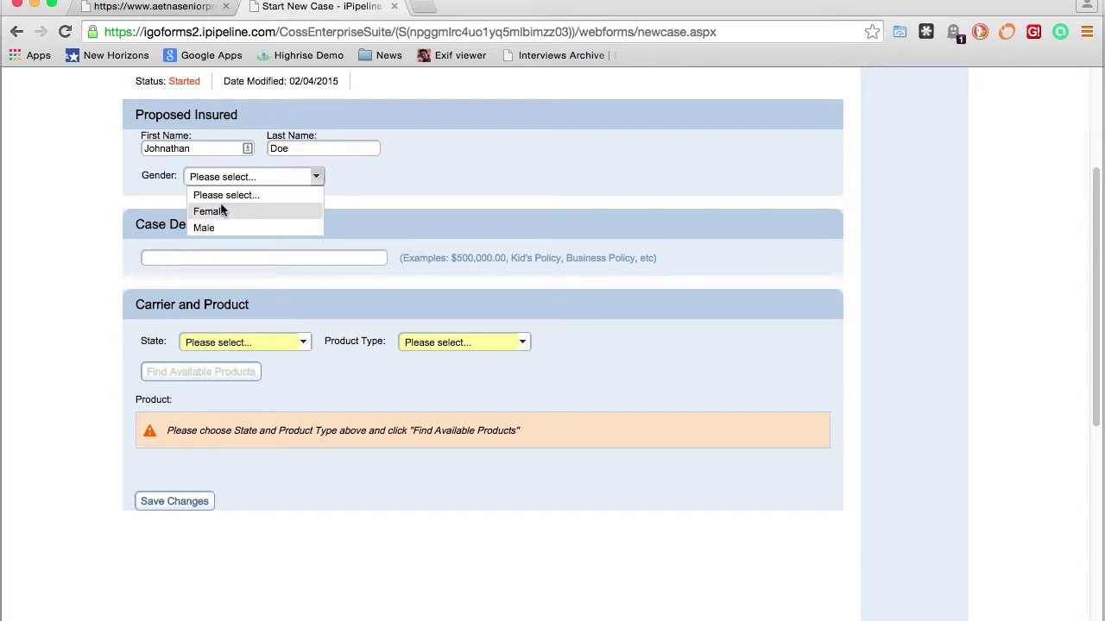
click(214, 230)
Describe the case as 'Test Med Supp', with state Illinois and product type Medicare Supplement
scroll(238, 235, down, 1)
click(237, 235)
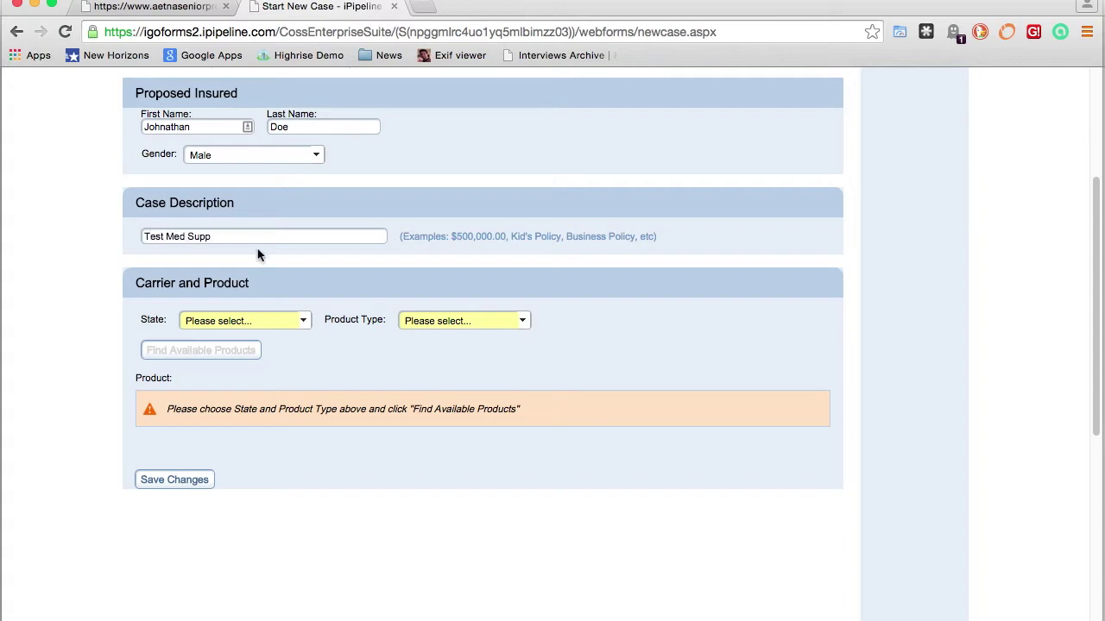
click(303, 323)
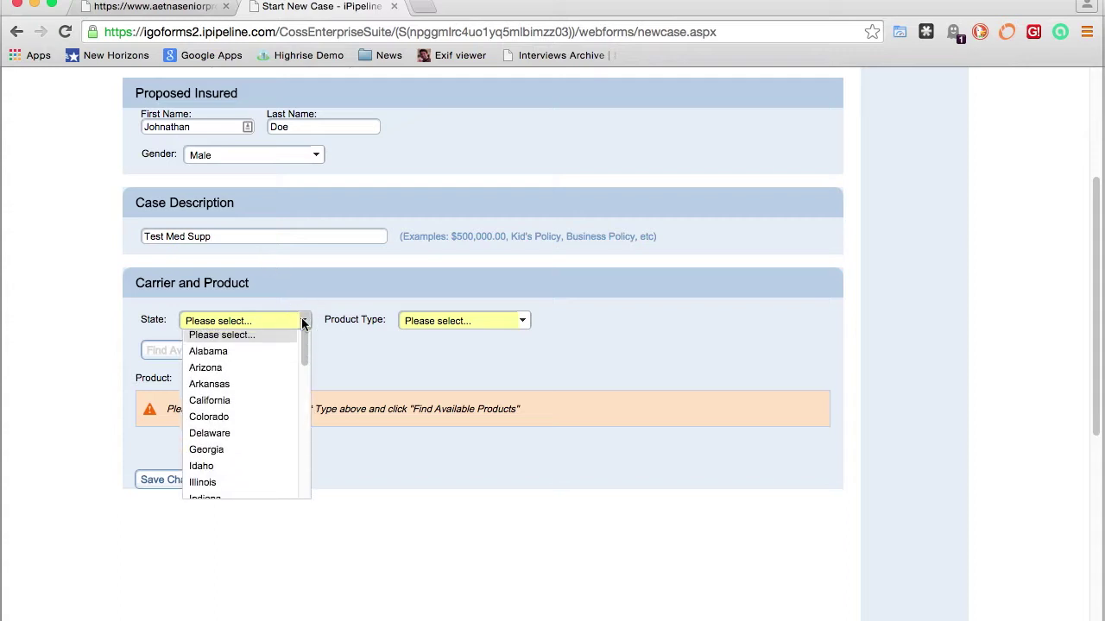
click(216, 477)
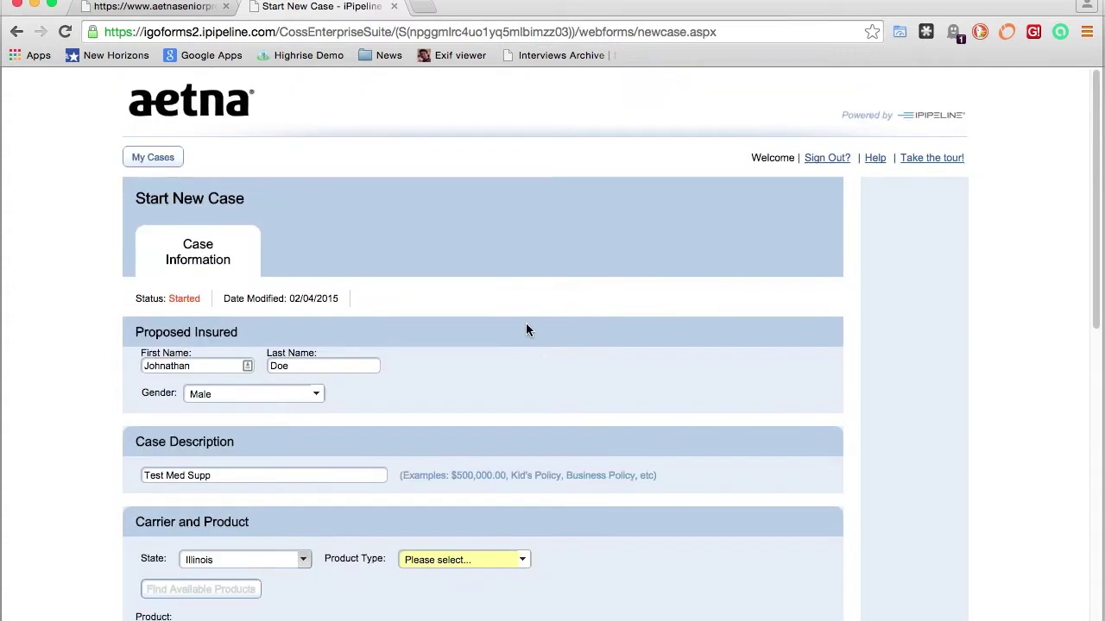
scroll(526, 325, down, 5)
click(518, 371)
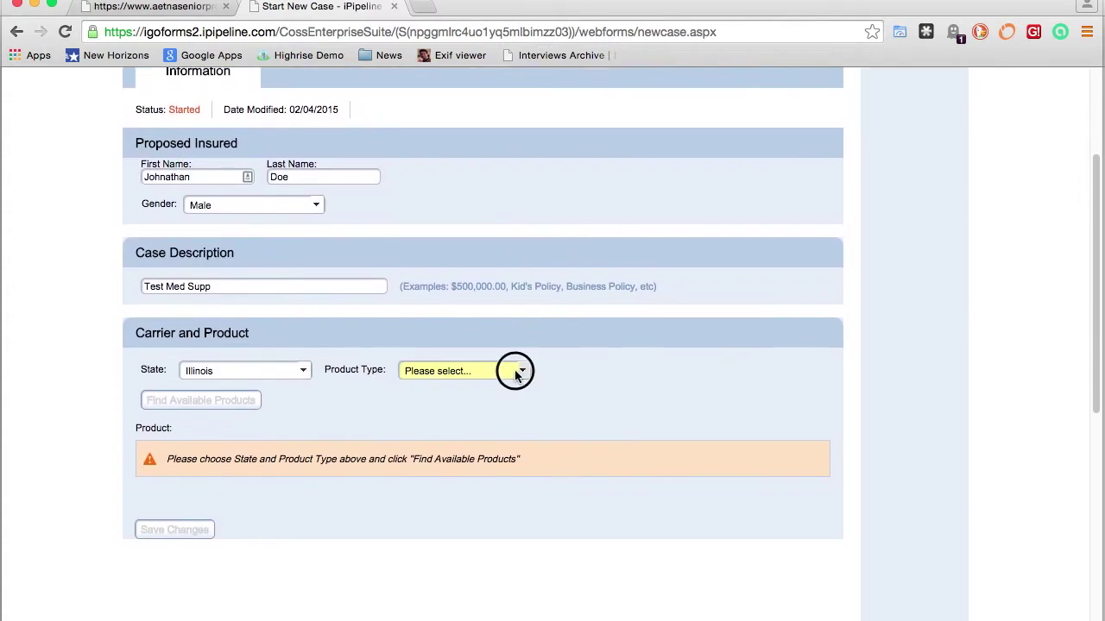
click(466, 407)
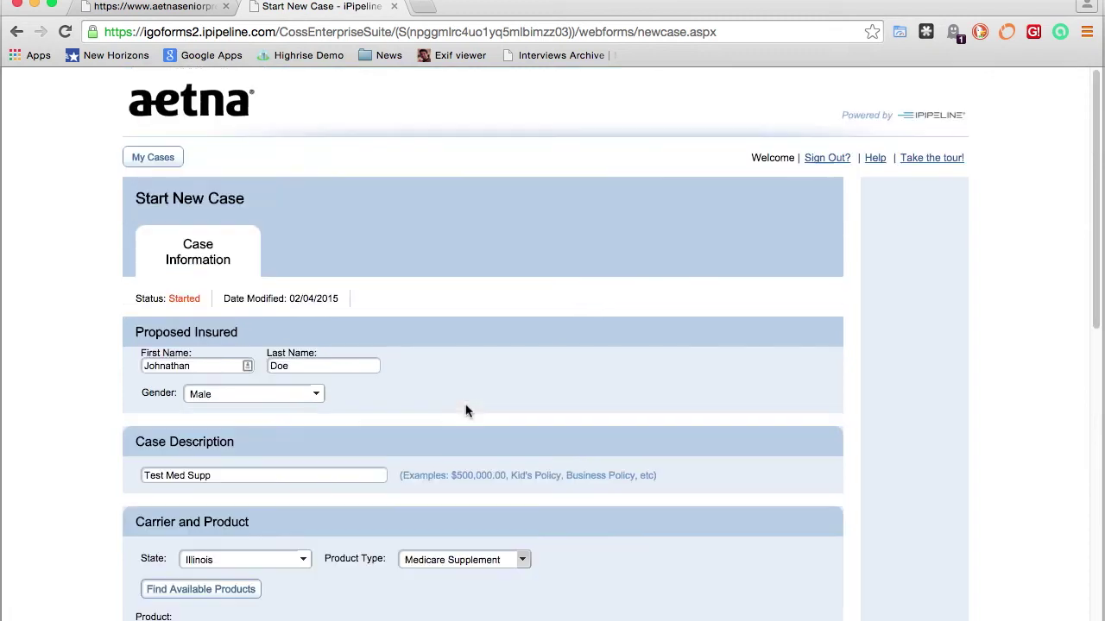
Find the available products and select the Aetna Medicare Supplement e-App
scroll(489, 398, down, 5)
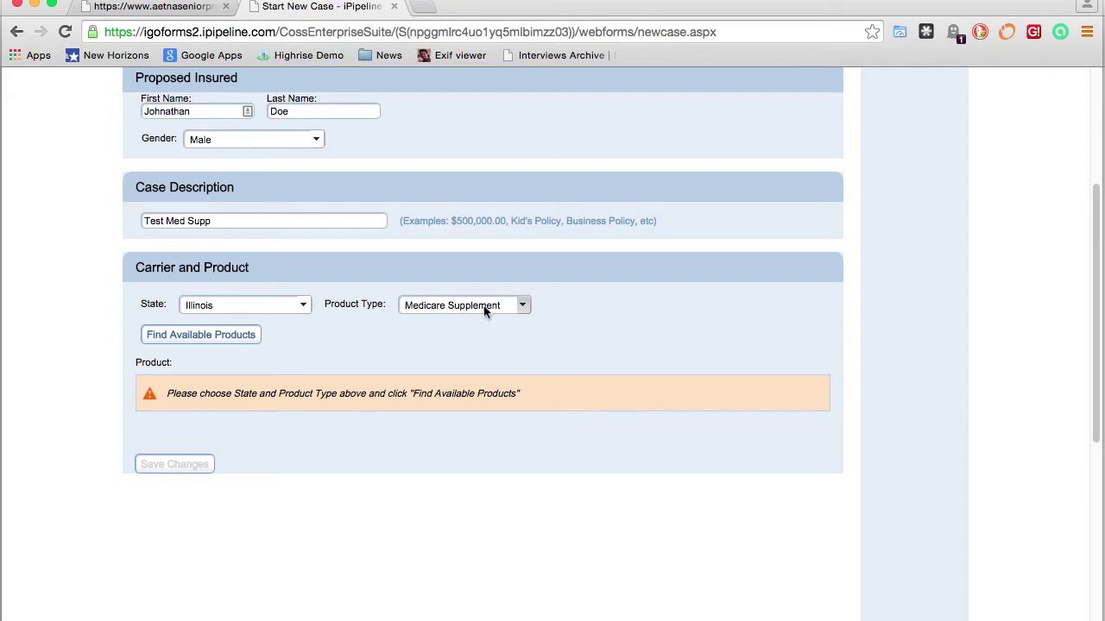
click(230, 340)
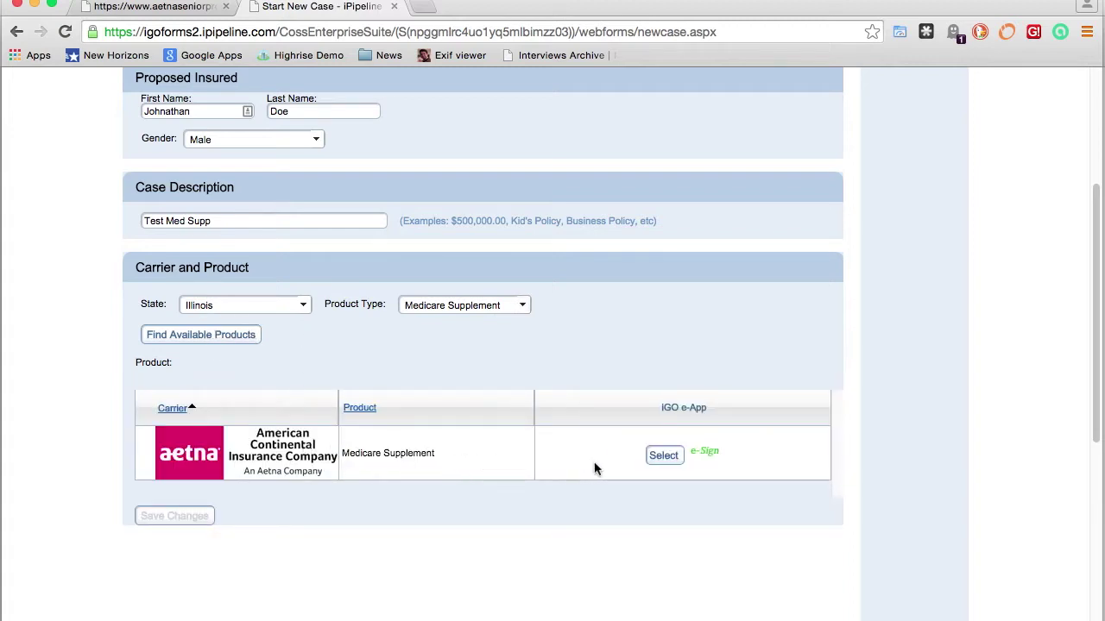
click(663, 457)
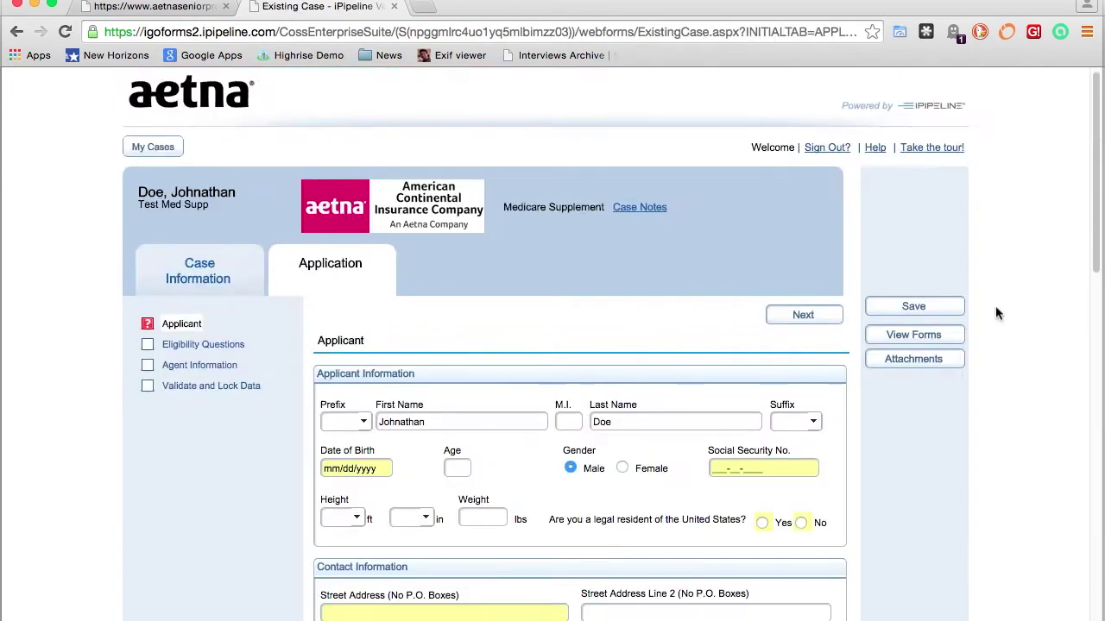
Give Applicant A prefix Mr., a middle initial, birth date 2/04/1950 and the SSN
scroll(995, 311, down, 2)
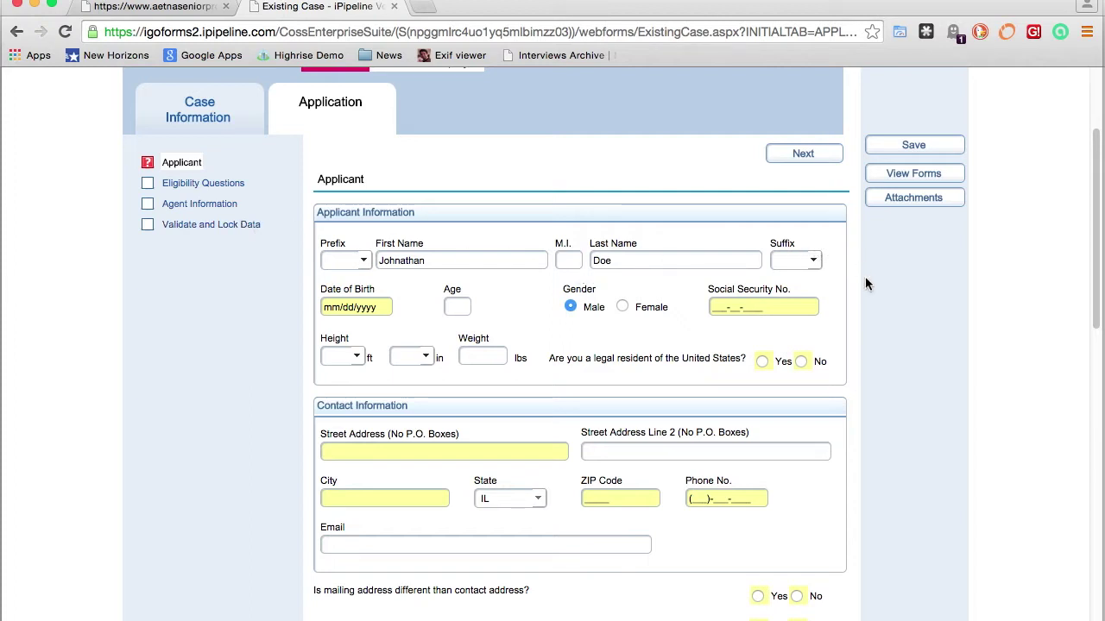
scroll(858, 280, down, 2)
scroll(858, 283, down, 3)
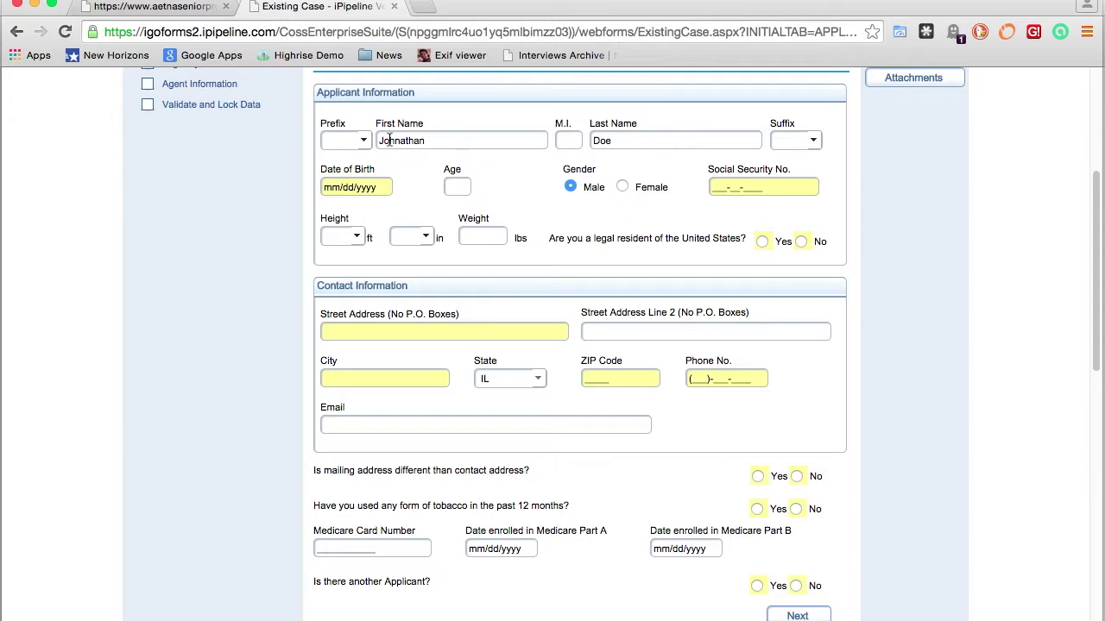
click(362, 140)
click(340, 289)
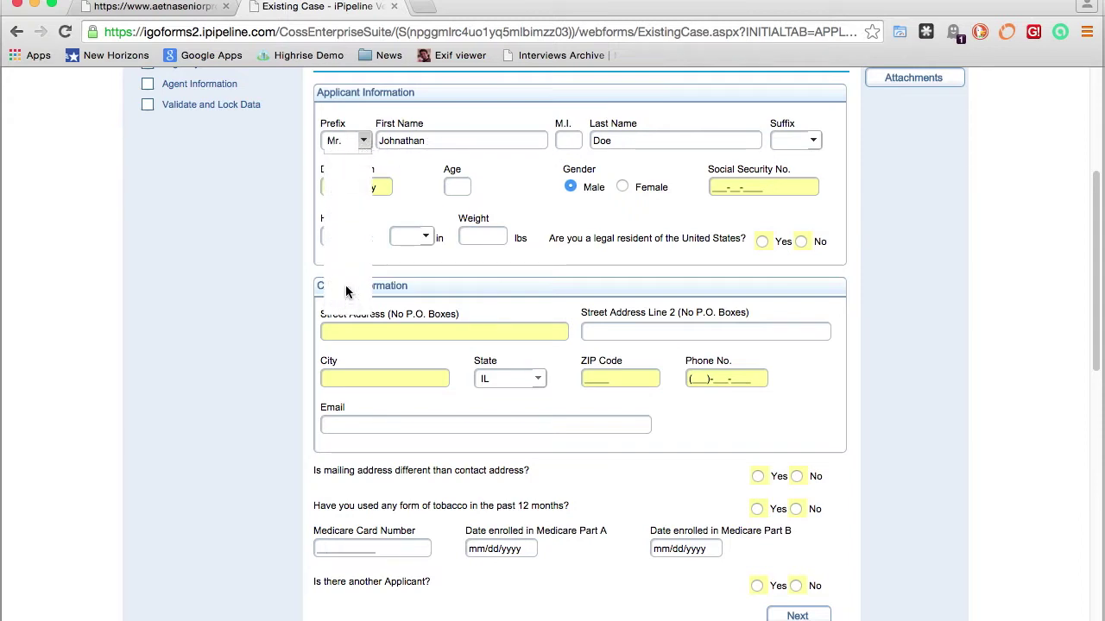
click(564, 139)
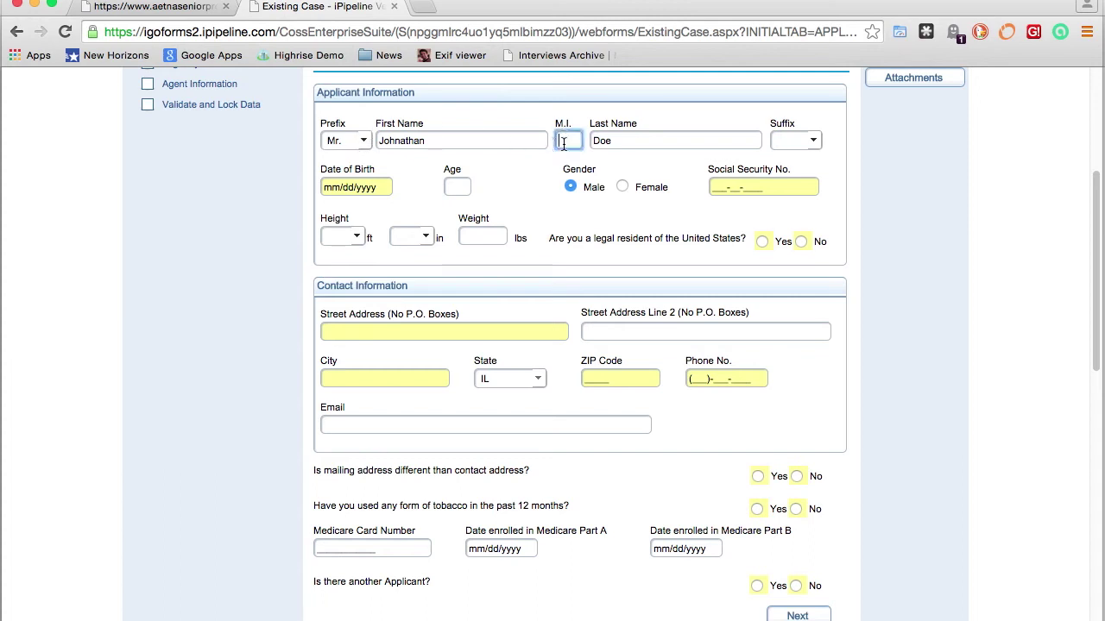
text(Q)
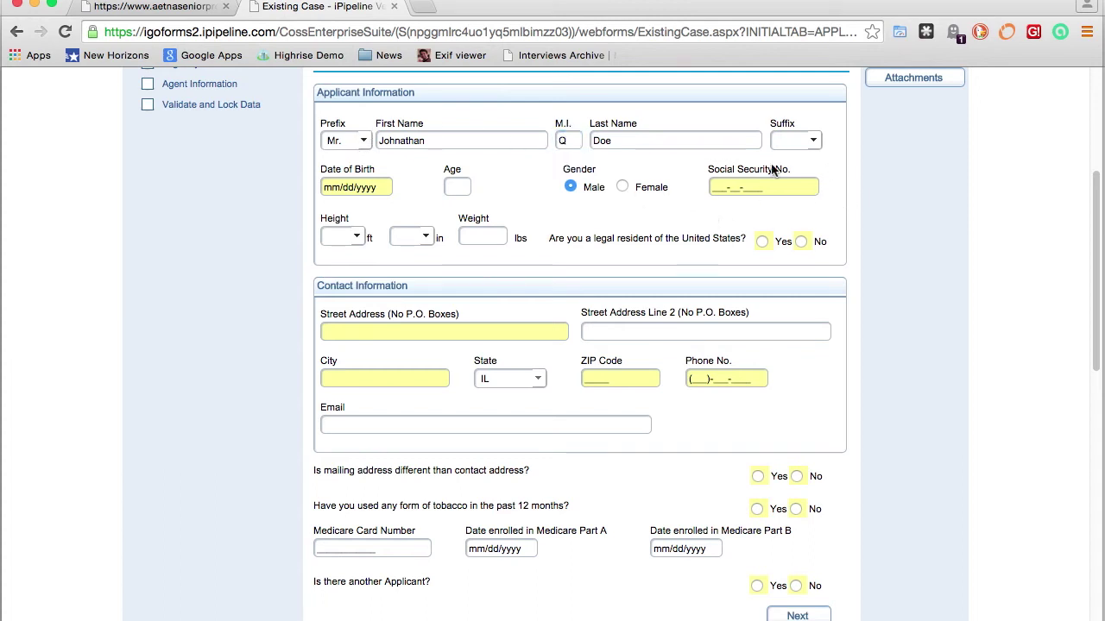
click(384, 193)
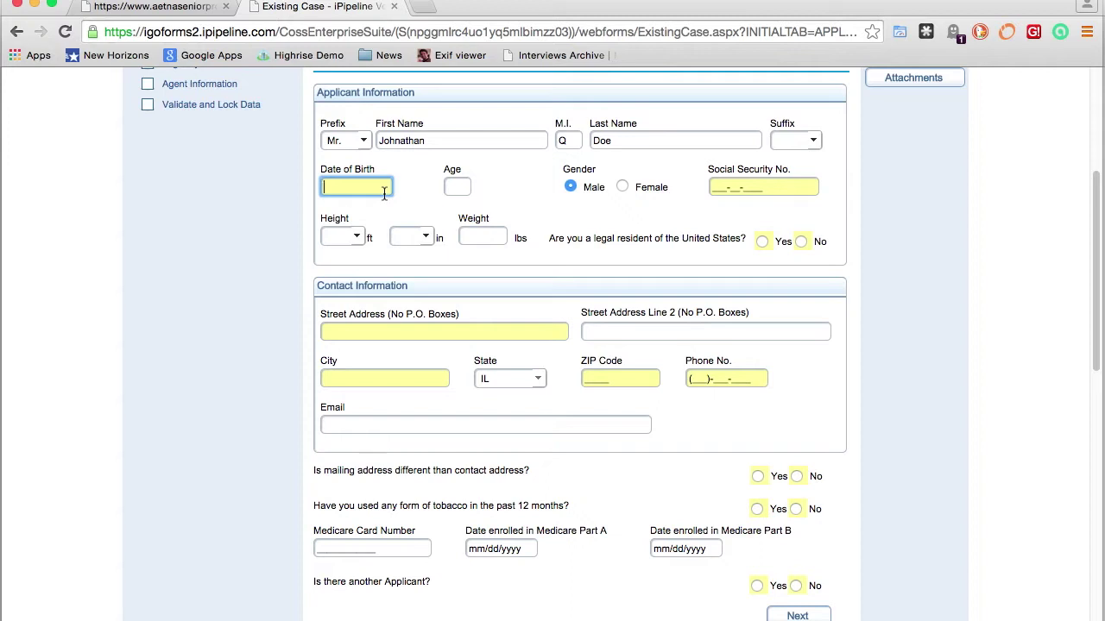
text(2/04/1950)
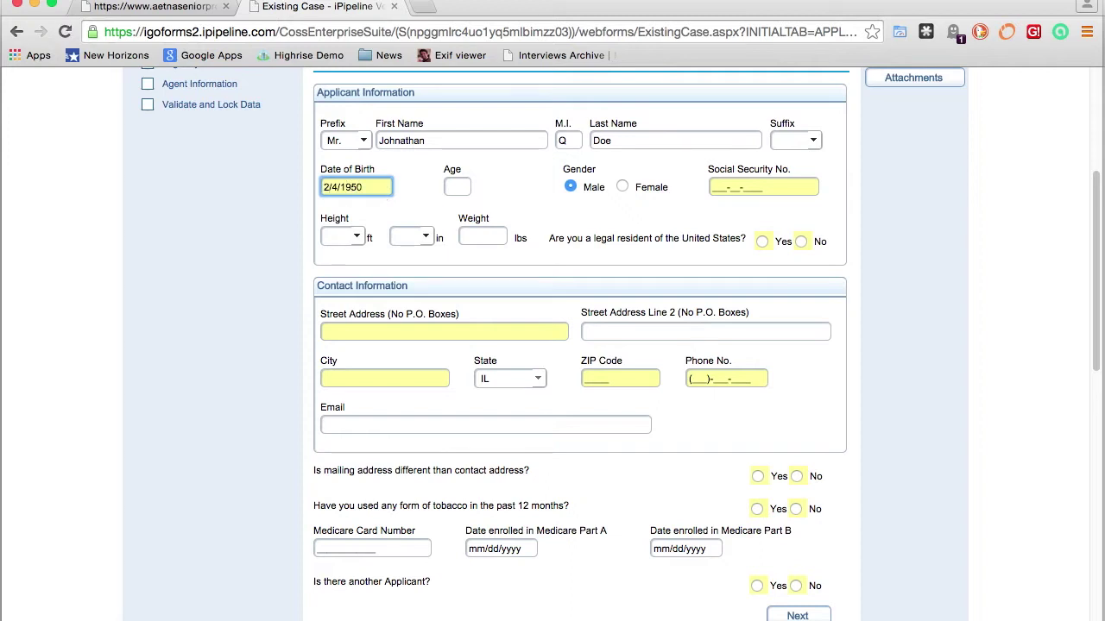
key(Tab)
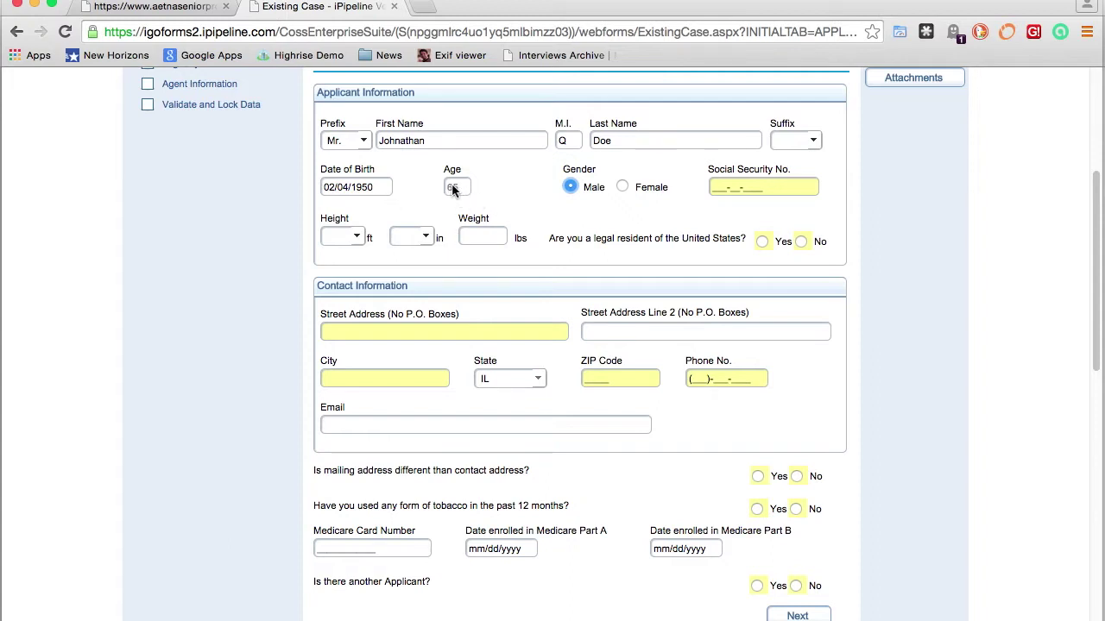
click(718, 190)
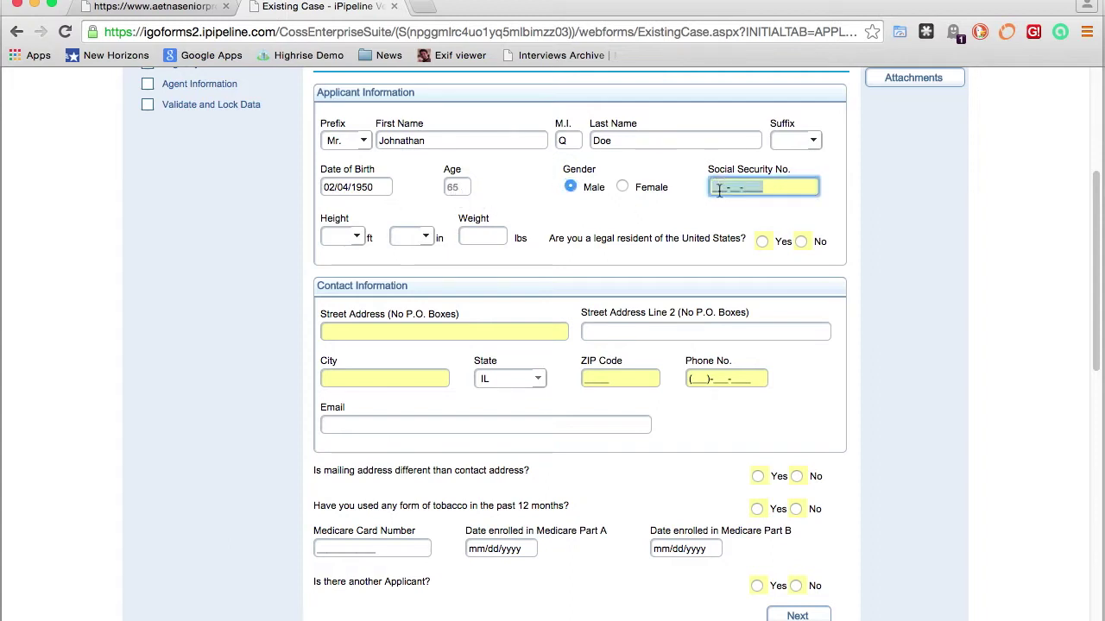
text(333-22-1111)
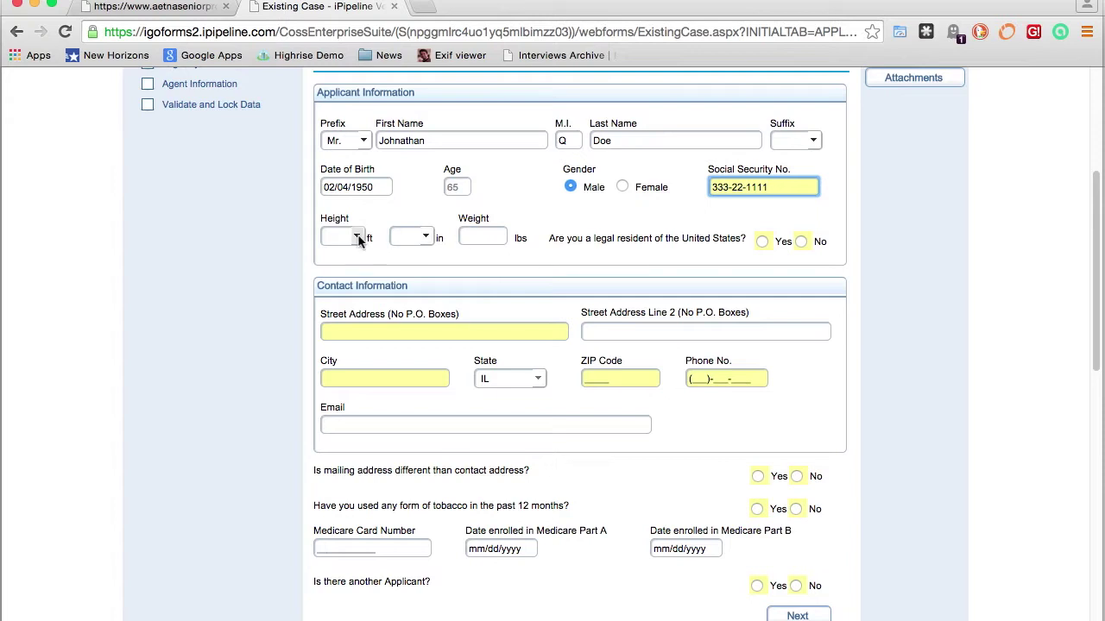
Enter height 6 ft 0 in, weight 190, legal resident Yes, and continue to Applicant B
click(355, 236)
click(333, 352)
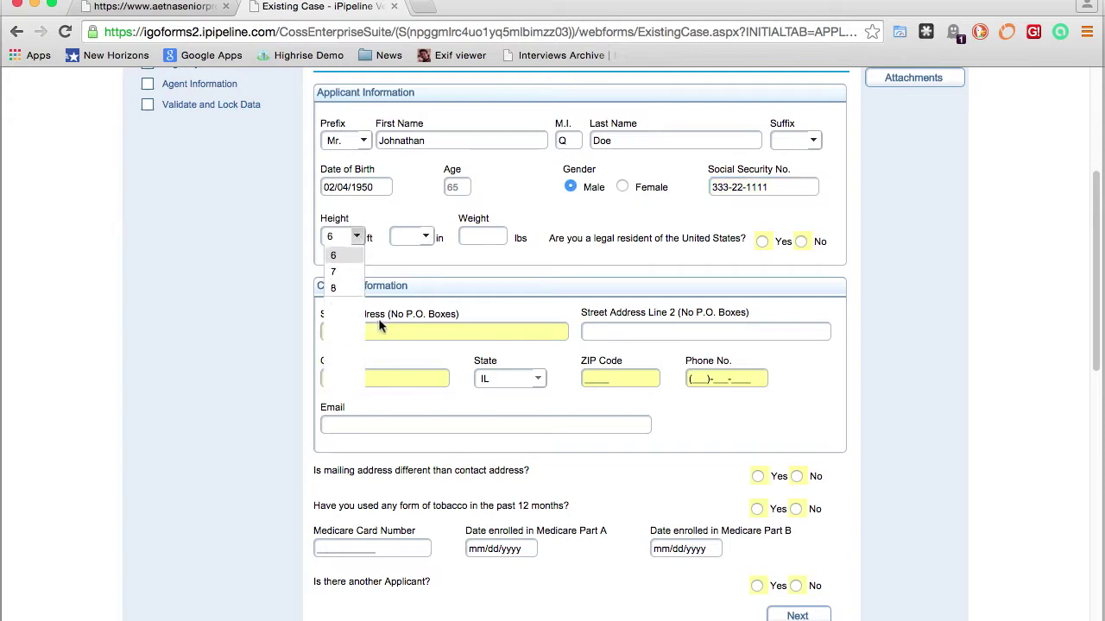
click(425, 236)
click(404, 269)
click(477, 237)
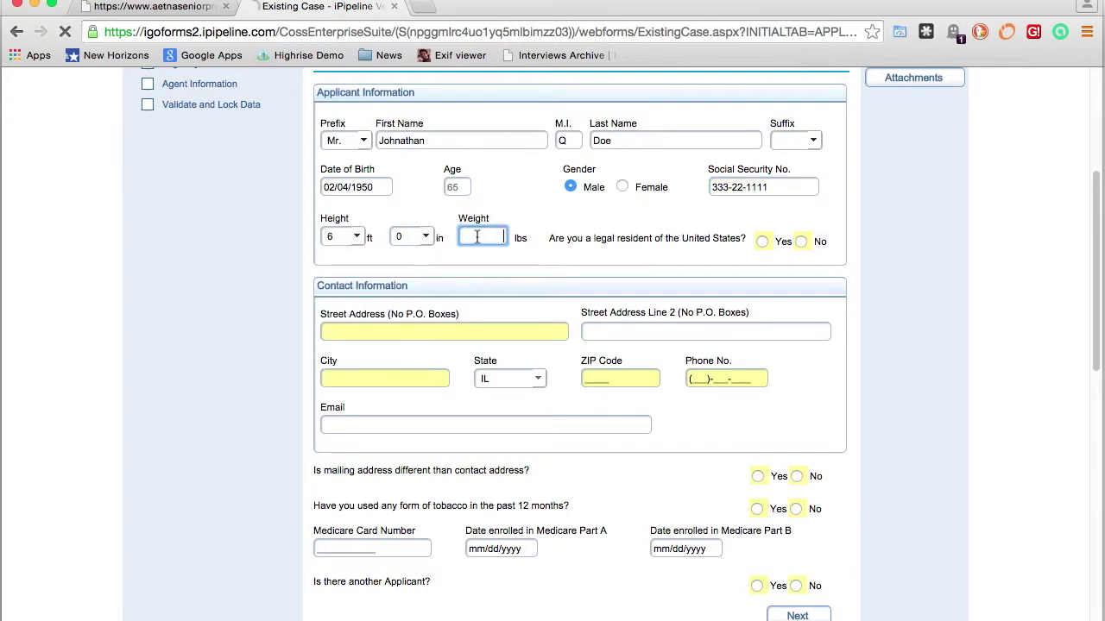
text(190)
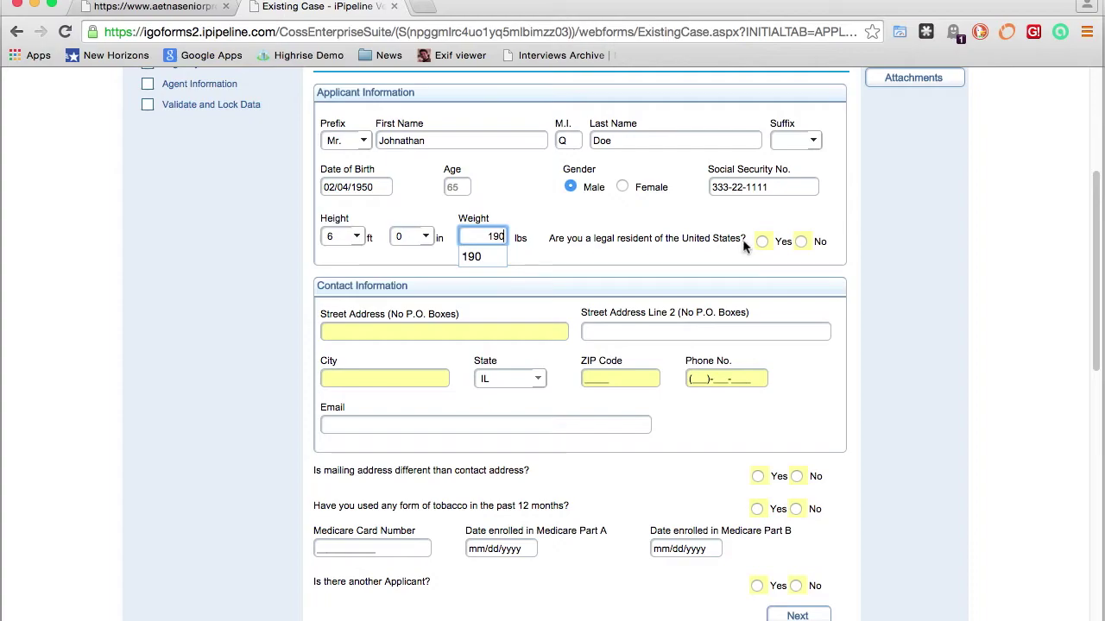
click(761, 242)
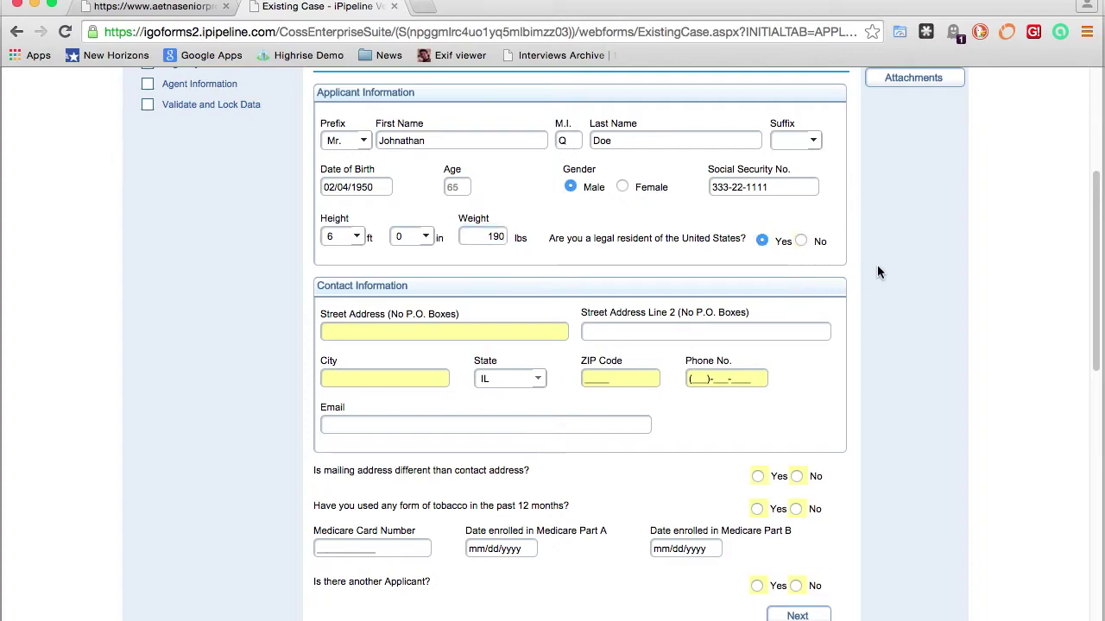
scroll(877, 264, down, 1)
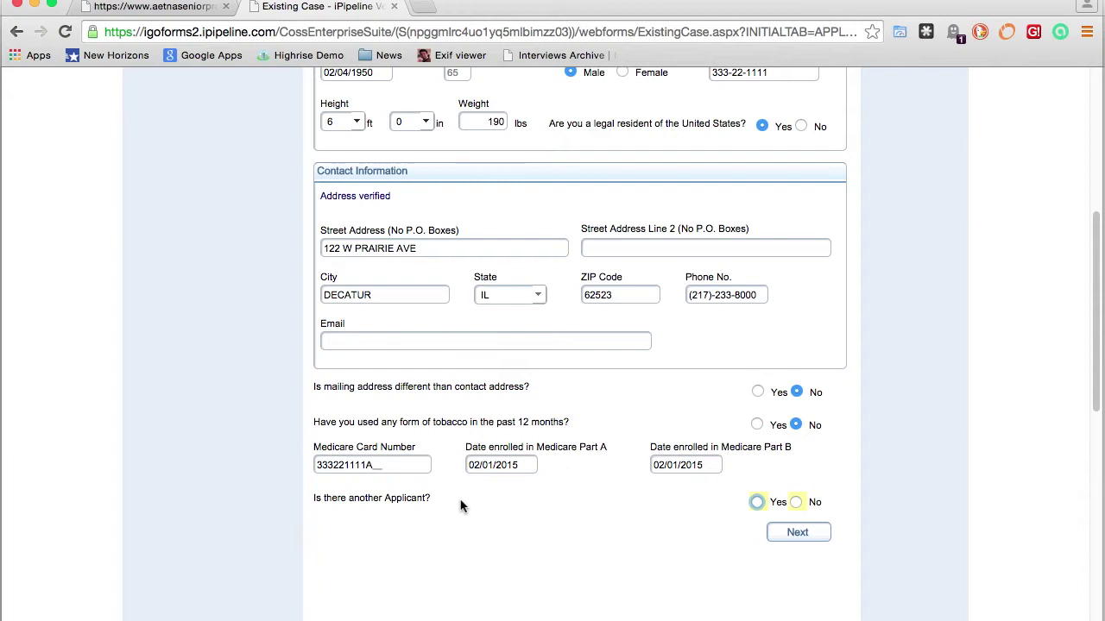
click(797, 534)
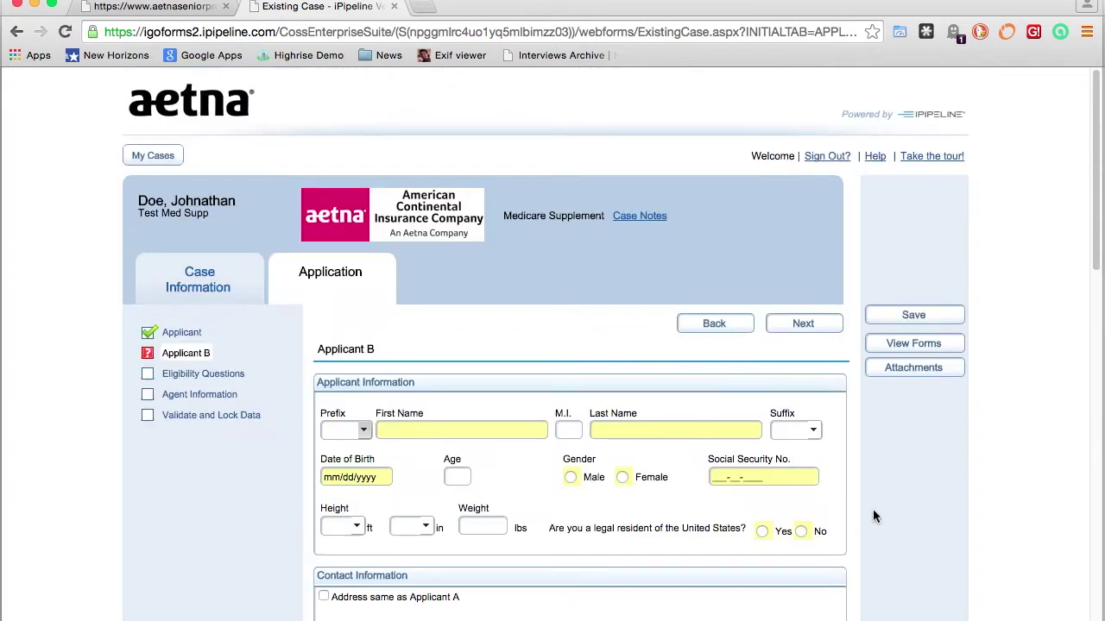
scroll(872, 516, down, 5)
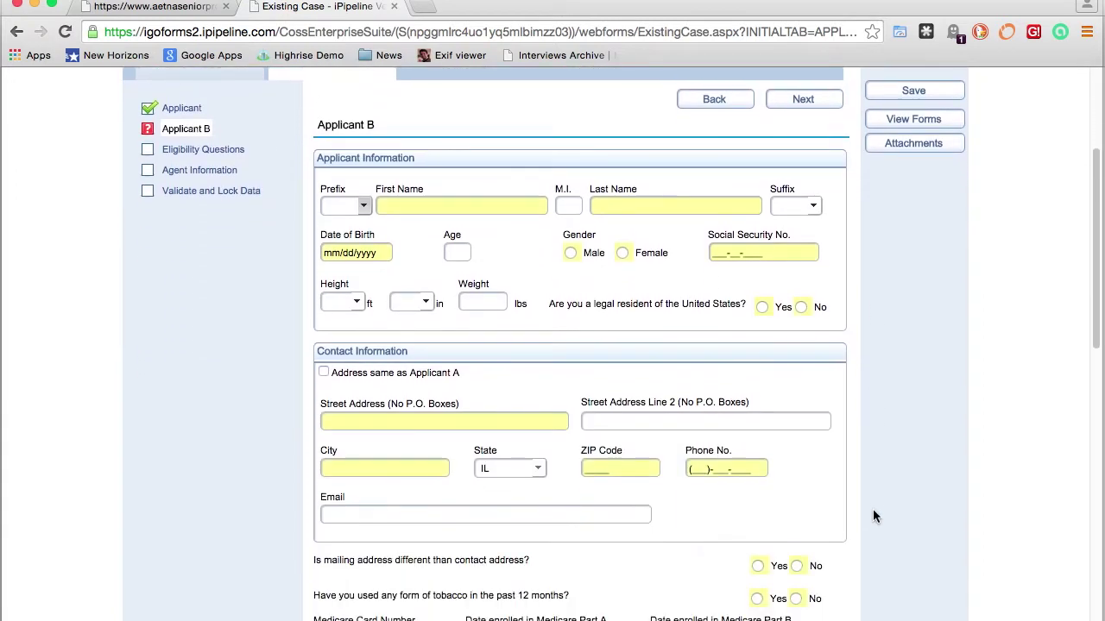
key(Tab)
key(space)
key(Down)
key(Down)
key(Return)
key(Tab)
text(Janey)
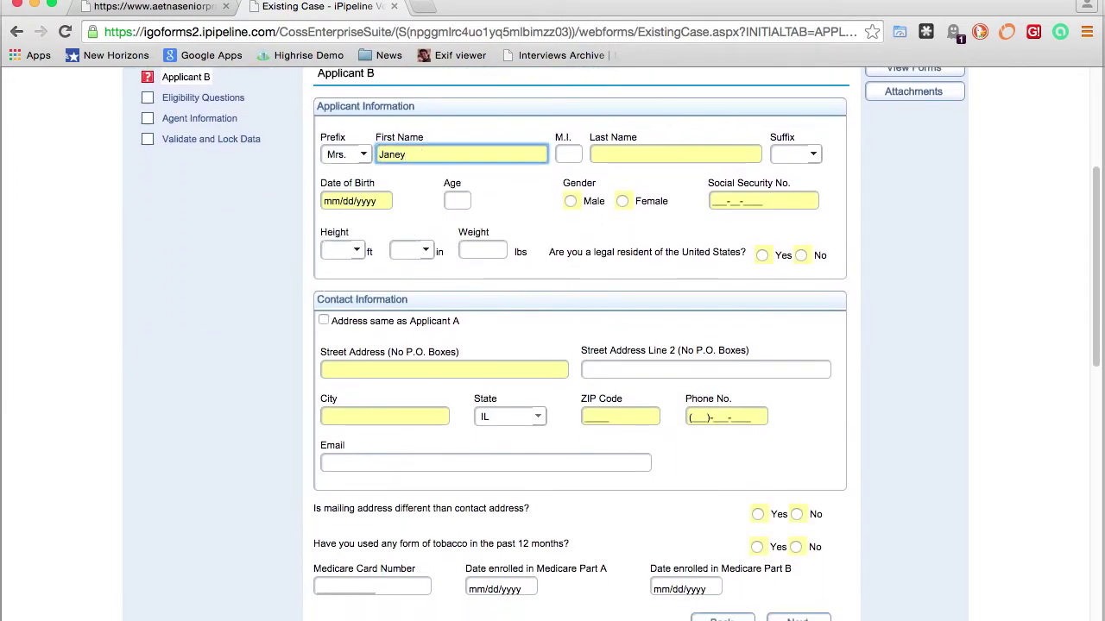
key(Tab)
text(L)
key(Tab)
text(Doe)
key(Tab)
text(02011949)
Enter Applicant B's SSN, height 5 ft 10 in and weight 140
key(Tab)
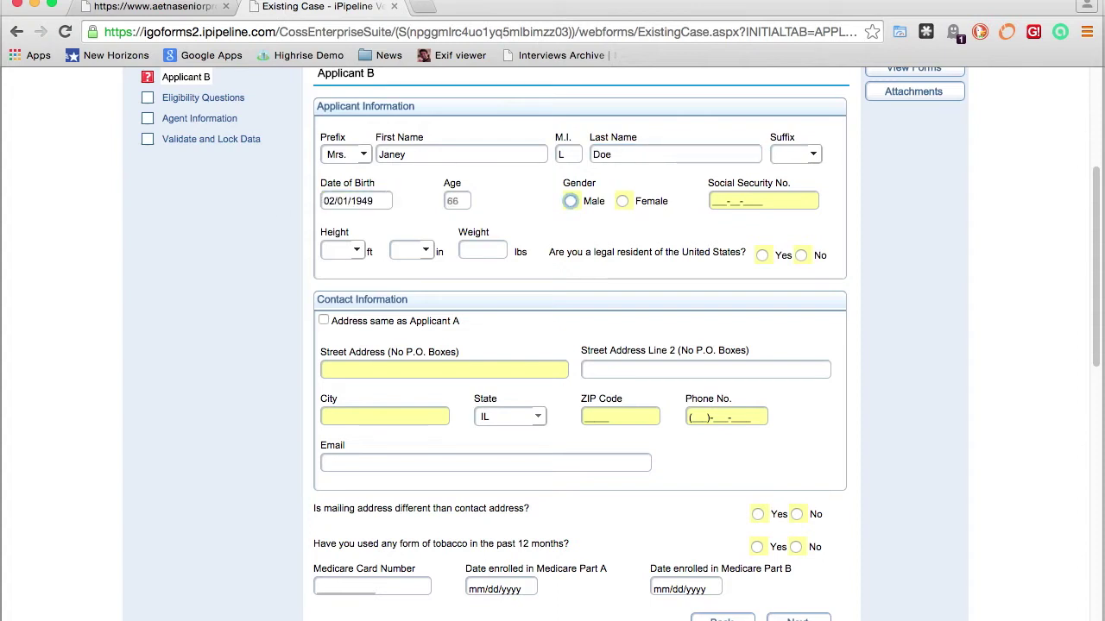
key(Right)
key(Tab)
text(333221112)
key(Tab)
key(space)
key(5)
key(Return)
key(Tab)
key(1)
key(0)
key(Tab)
text(140)
key(Tab)
key(space)
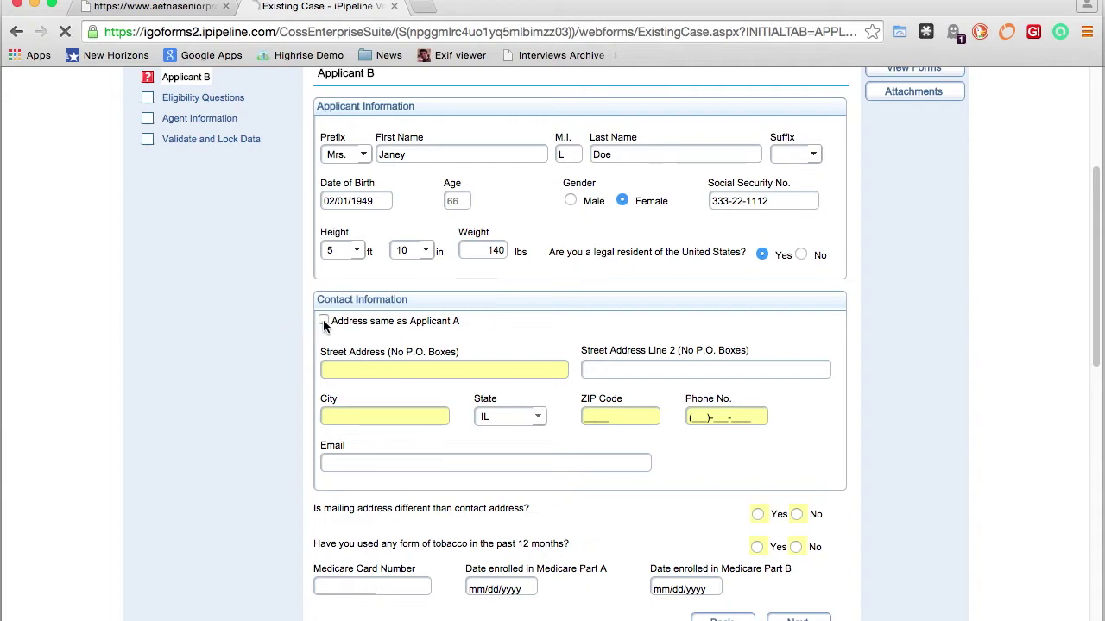
Reuse Applicant A's address for Applicant B and enter her phone number
click(324, 322)
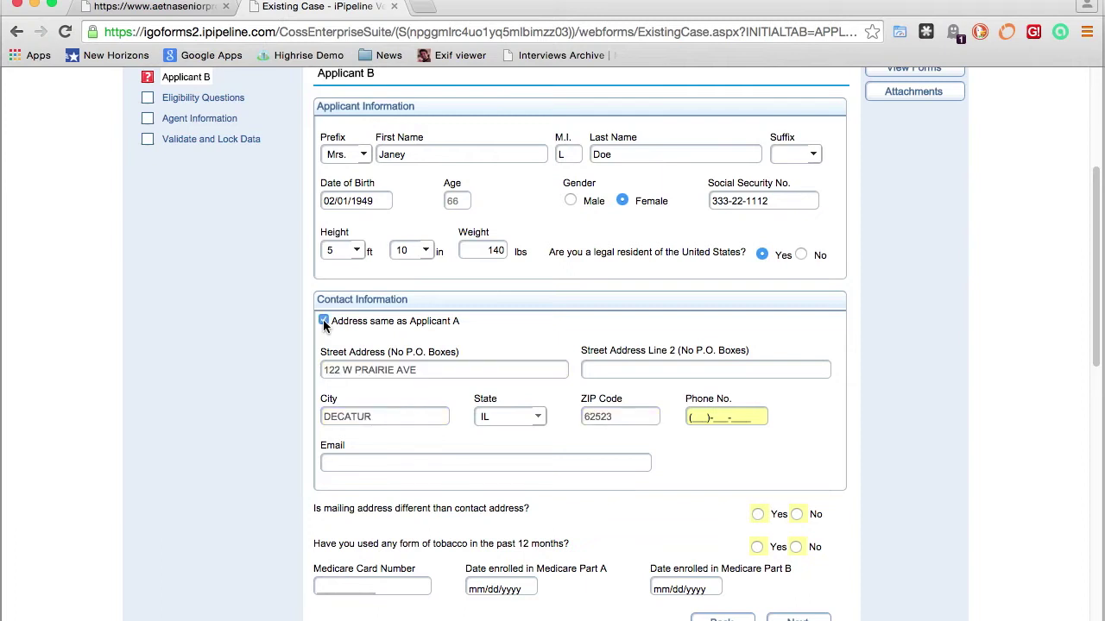
click(742, 417)
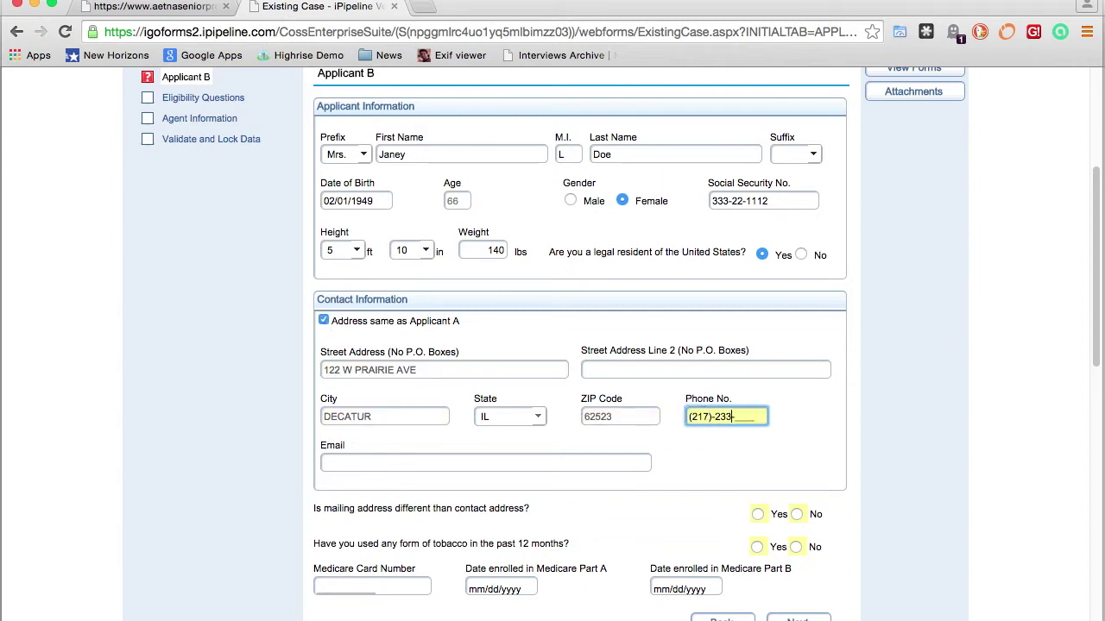
click(718, 433)
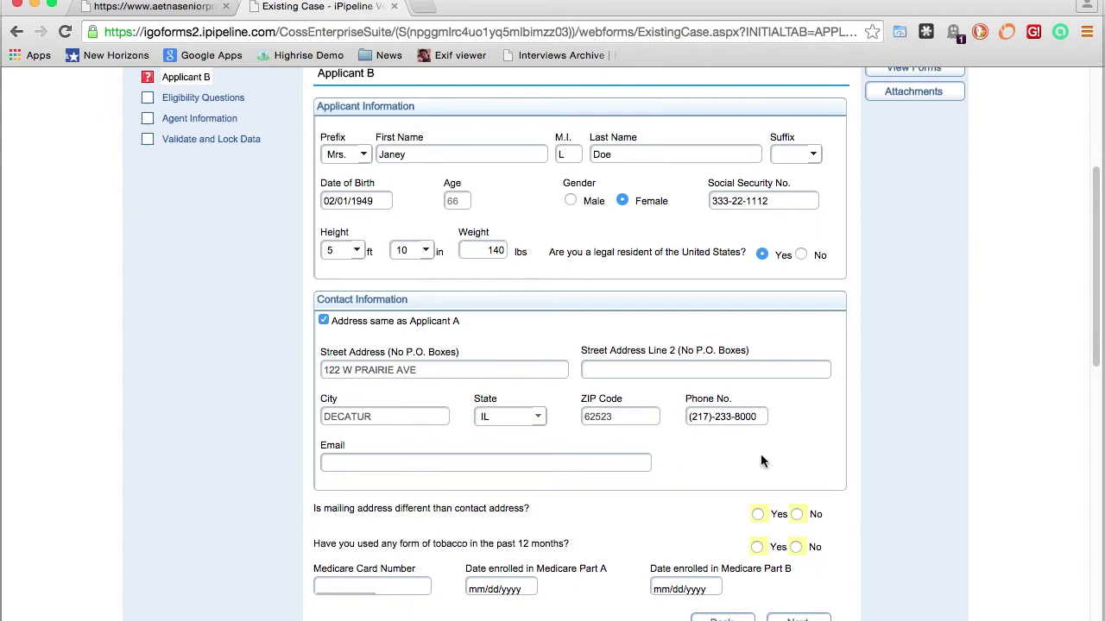
Answer No to mailing address and tobacco; enter Medicare number and Part A/B dates 02/01/2014
scroll(833, 429, down, 3)
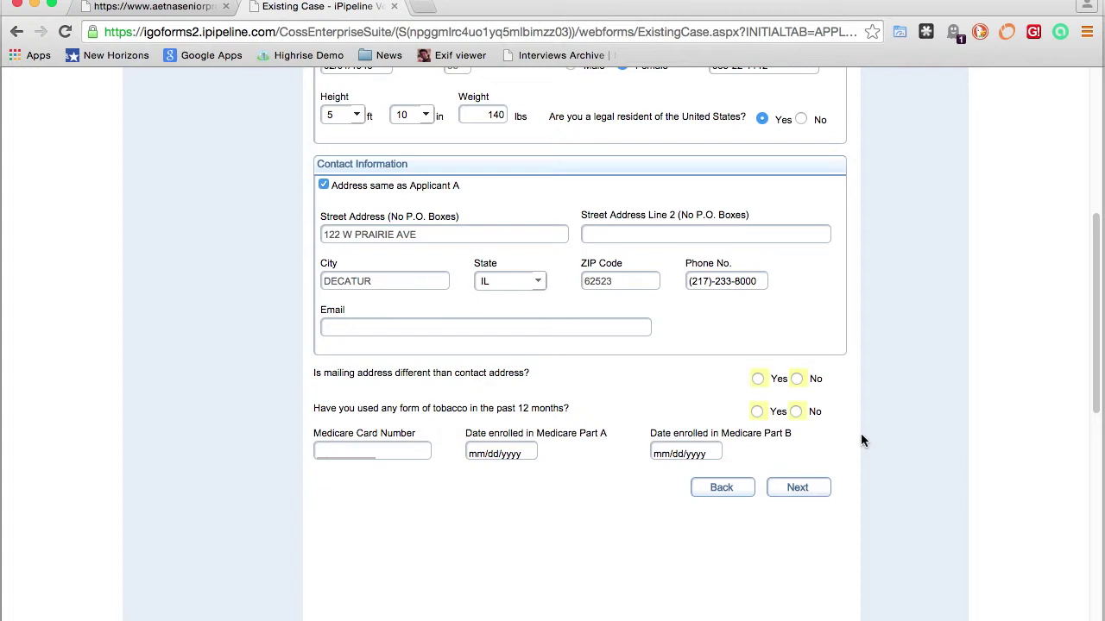
click(795, 378)
click(795, 411)
click(371, 450)
text(333221112A)
key(Tab)
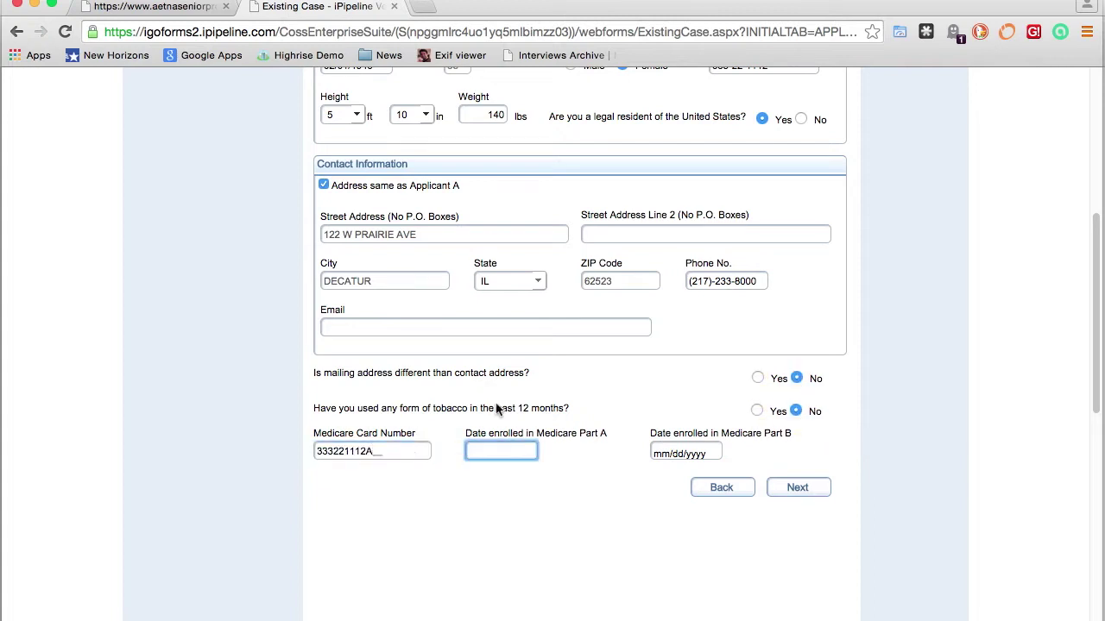
text(02/01/2014)
key(Tab)
text(02/01/2014)
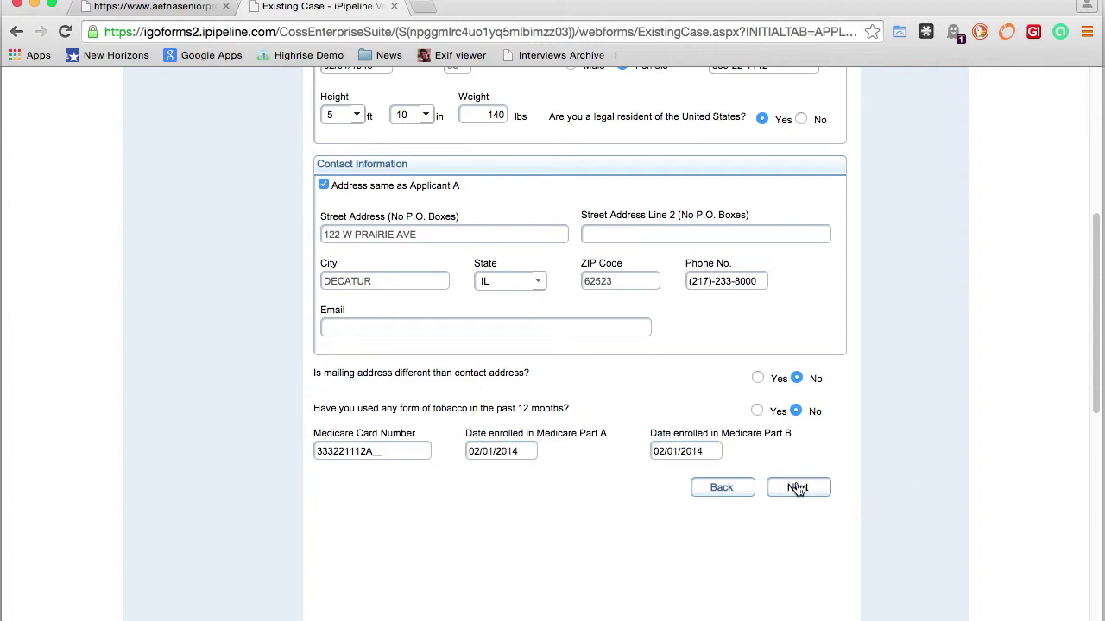
click(797, 489)
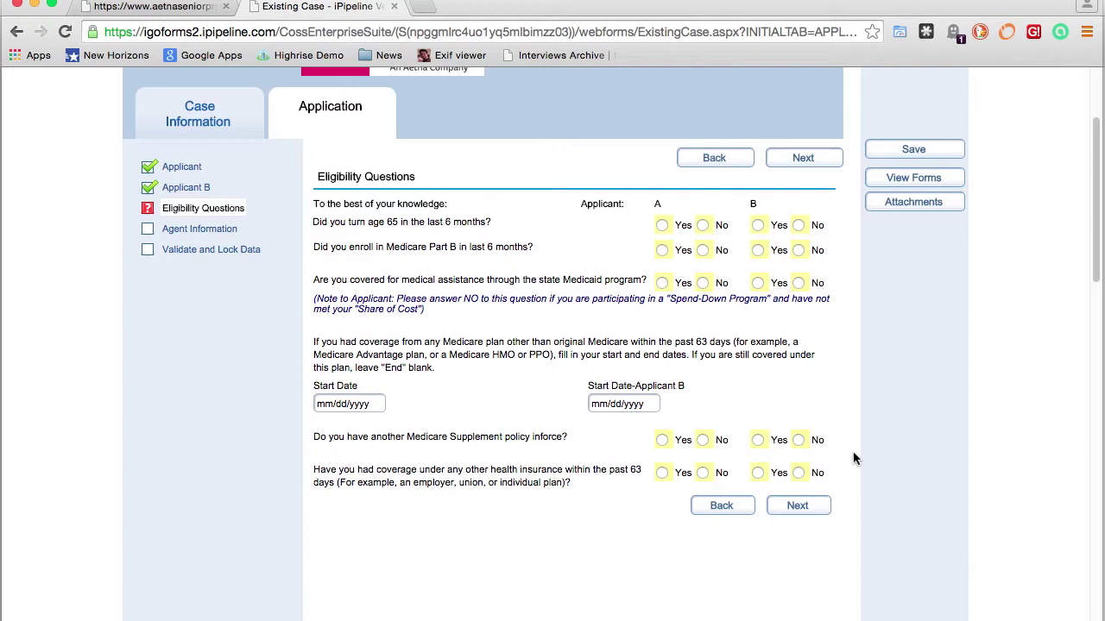
Answer the eligibility questions: turning 65 and Part B Yes/No, Medicaid No/No, other insurance Yes for A
scroll(853, 458, down, 1)
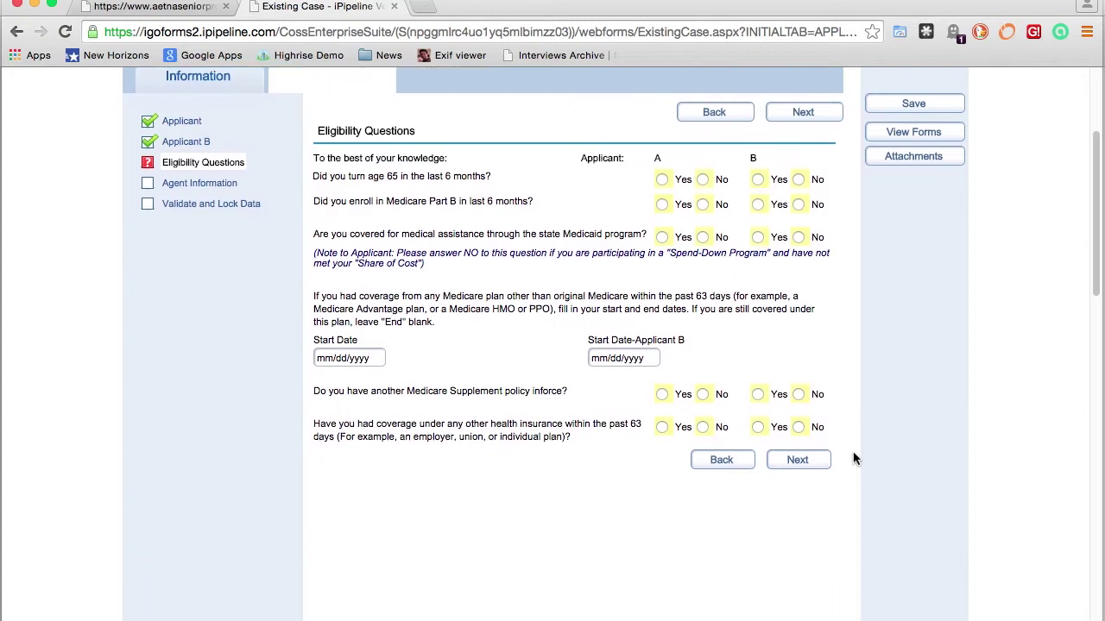
click(662, 180)
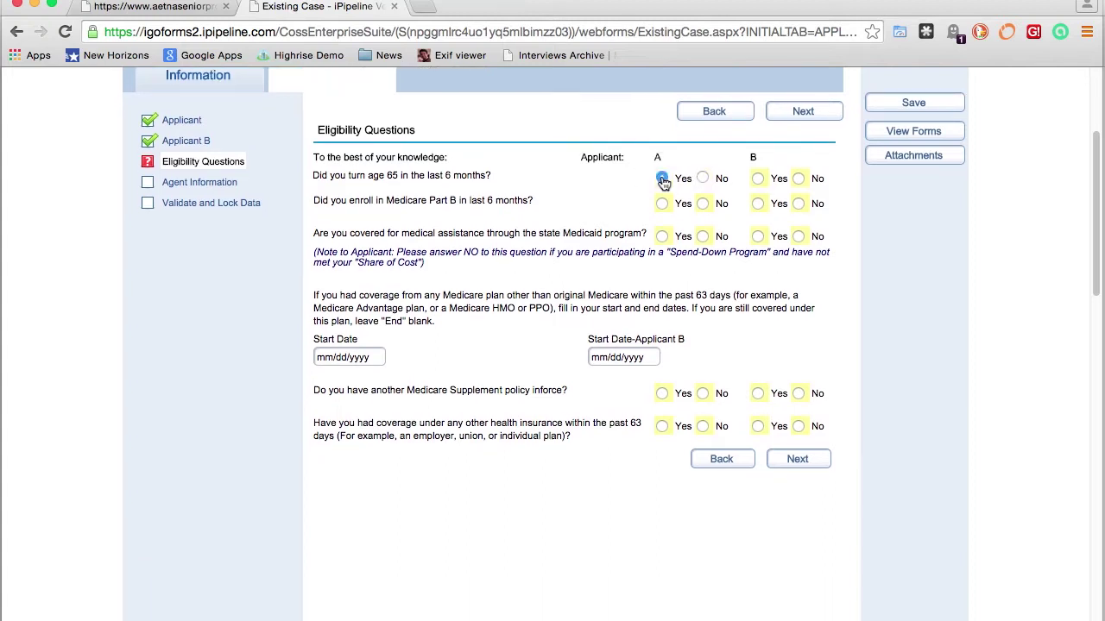
click(798, 179)
click(662, 204)
click(798, 203)
click(702, 268)
click(798, 268)
scroll(554, 388, down, 1)
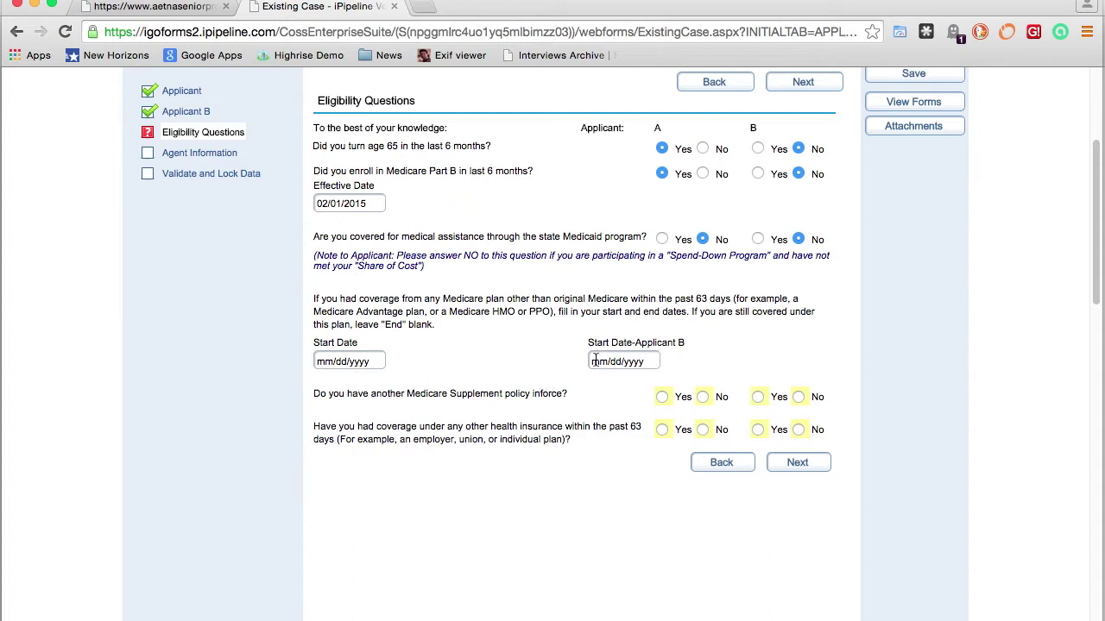
click(702, 398)
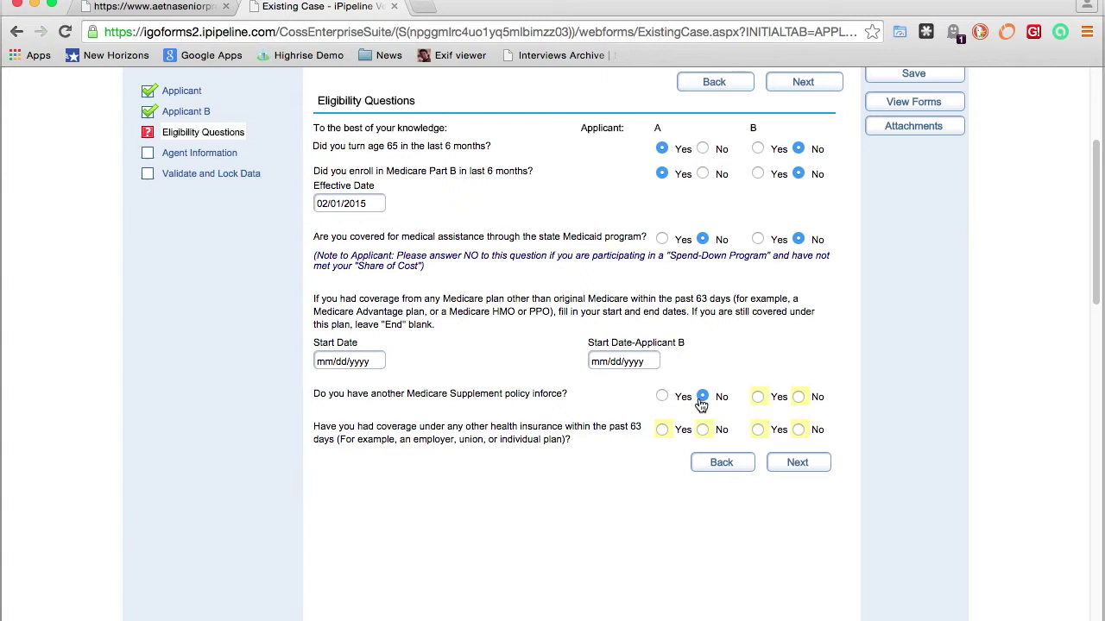
click(661, 431)
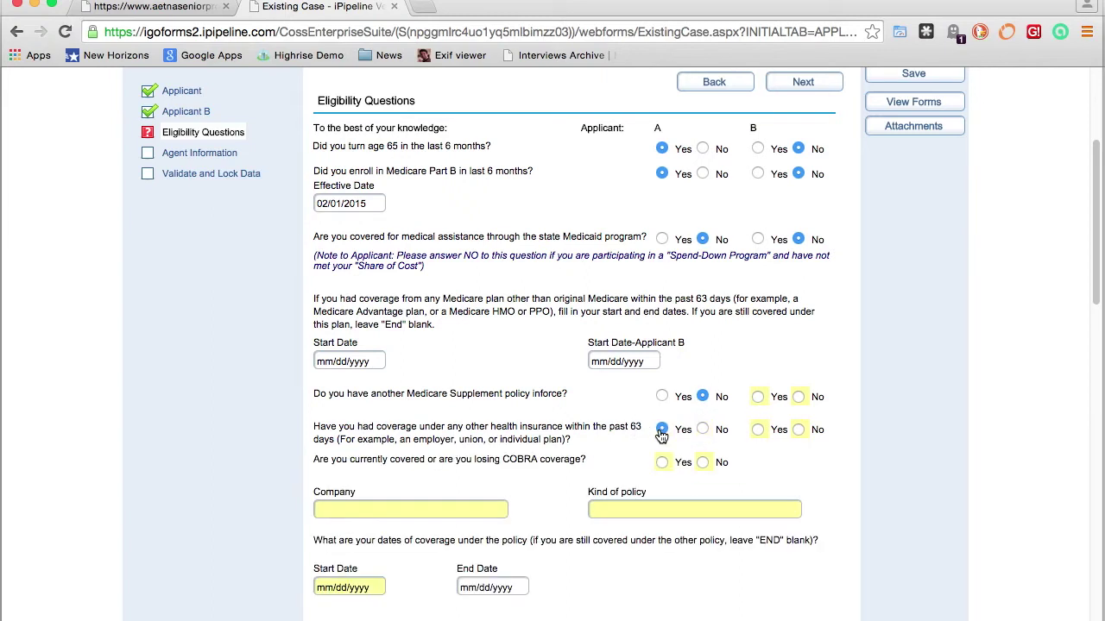
Record Applicant A's other coverage as BCBS Group, from 1/1/10 to 1/31/15
scroll(638, 414, down, 4)
click(431, 331)
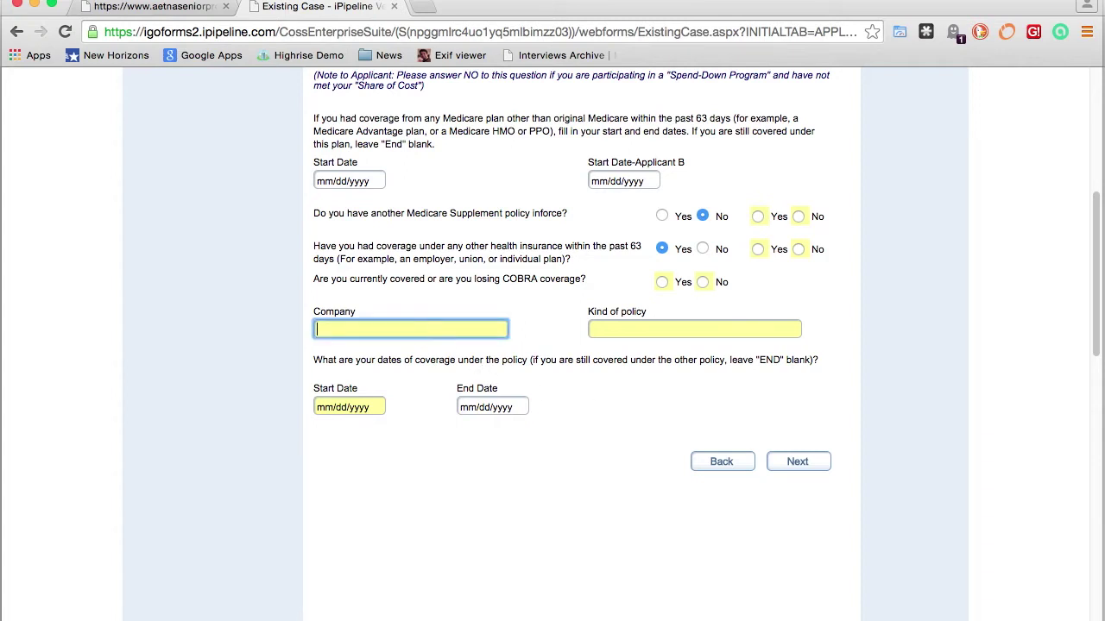
text(BCBS)
key(Tab)
text(G)
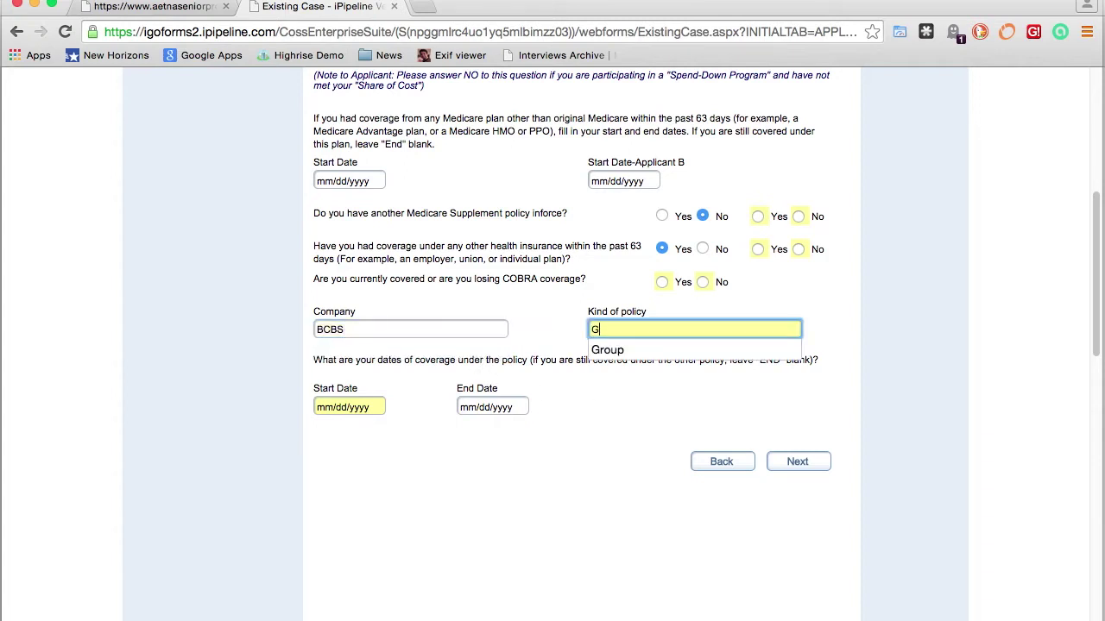
text(roup)
key(Tab)
text(1/1/10)
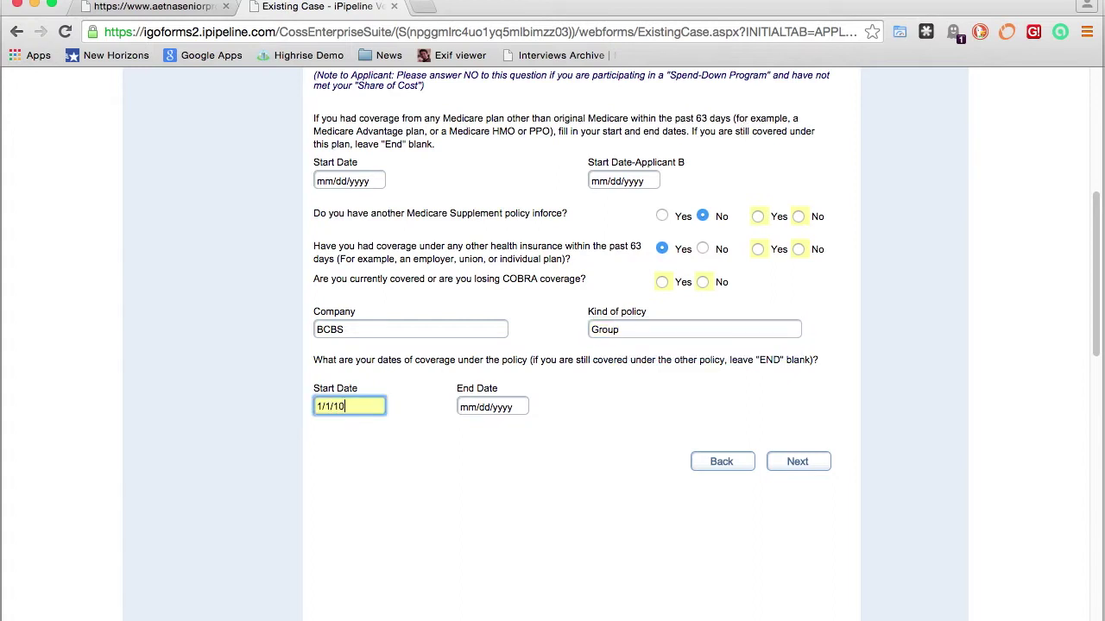
key(Tab)
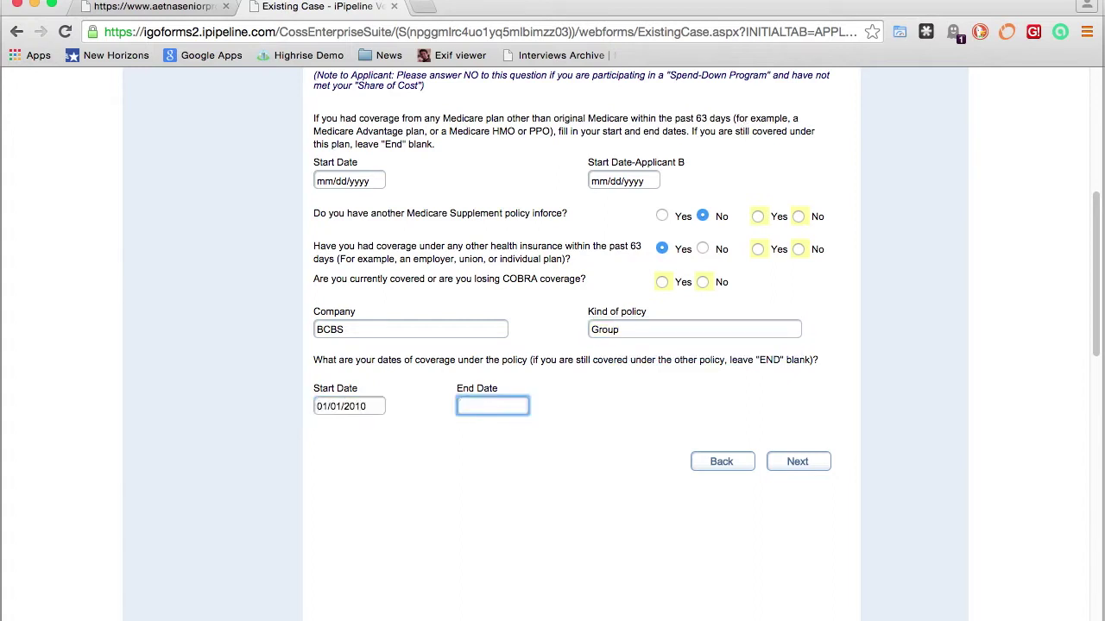
text(1/31/15)
key(Tab)
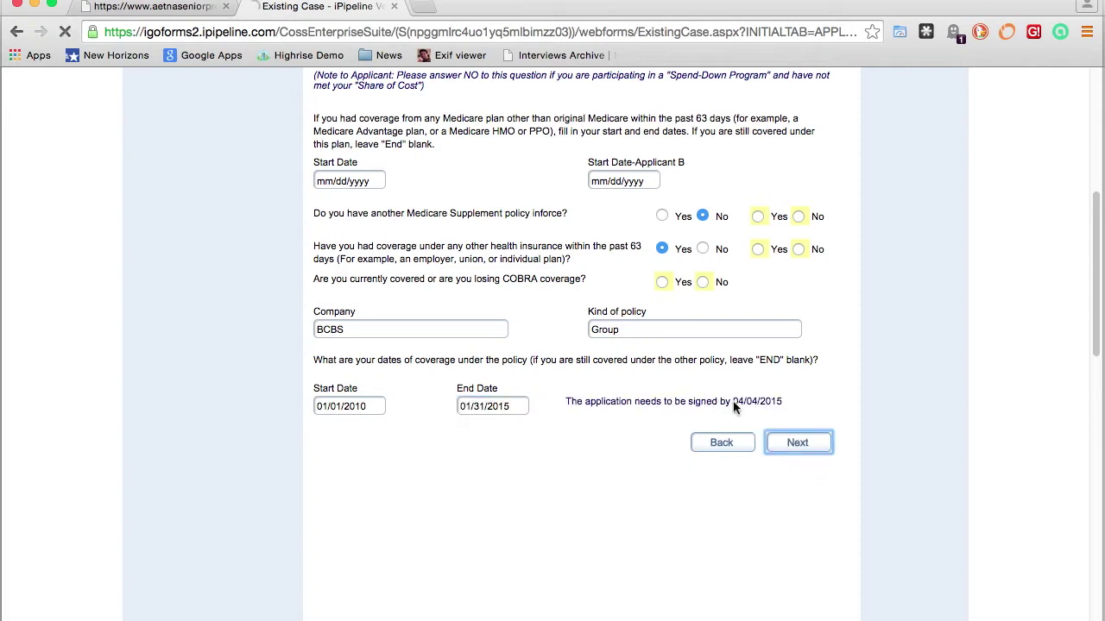
Answer Yes to COBRA coverage and highlight the Open Enrollment qualification message
click(662, 284)
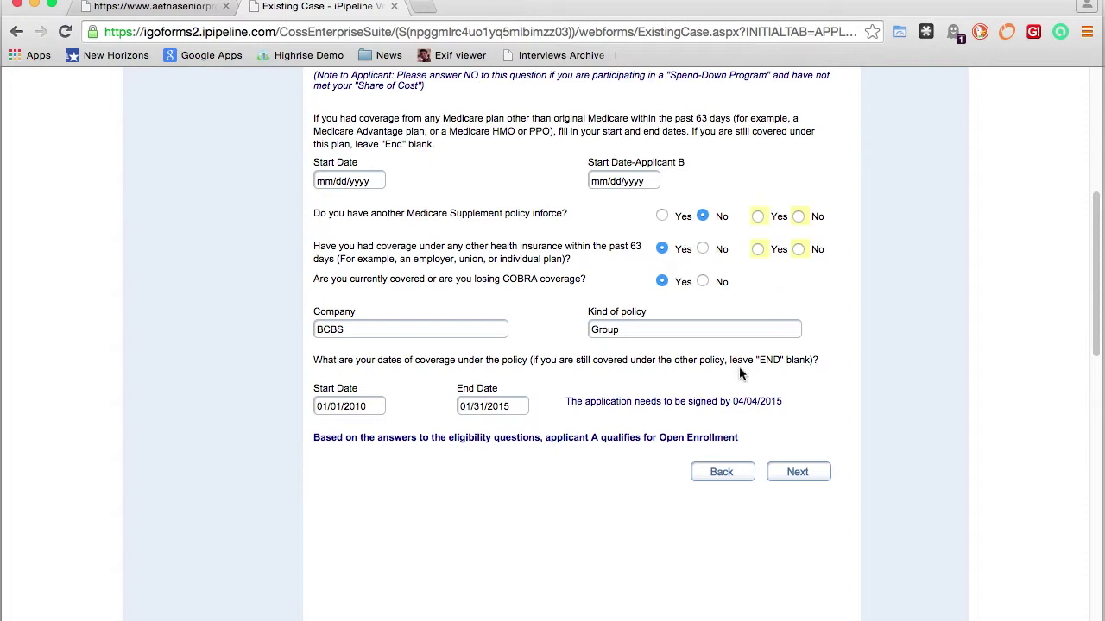
drag(738, 437, 519, 438)
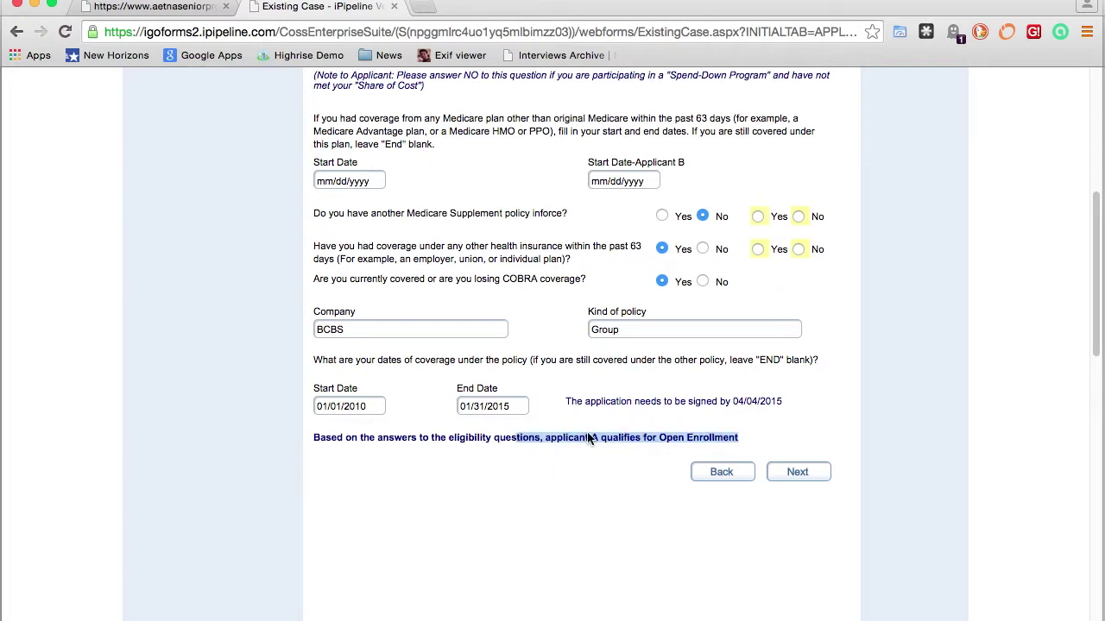
click(853, 304)
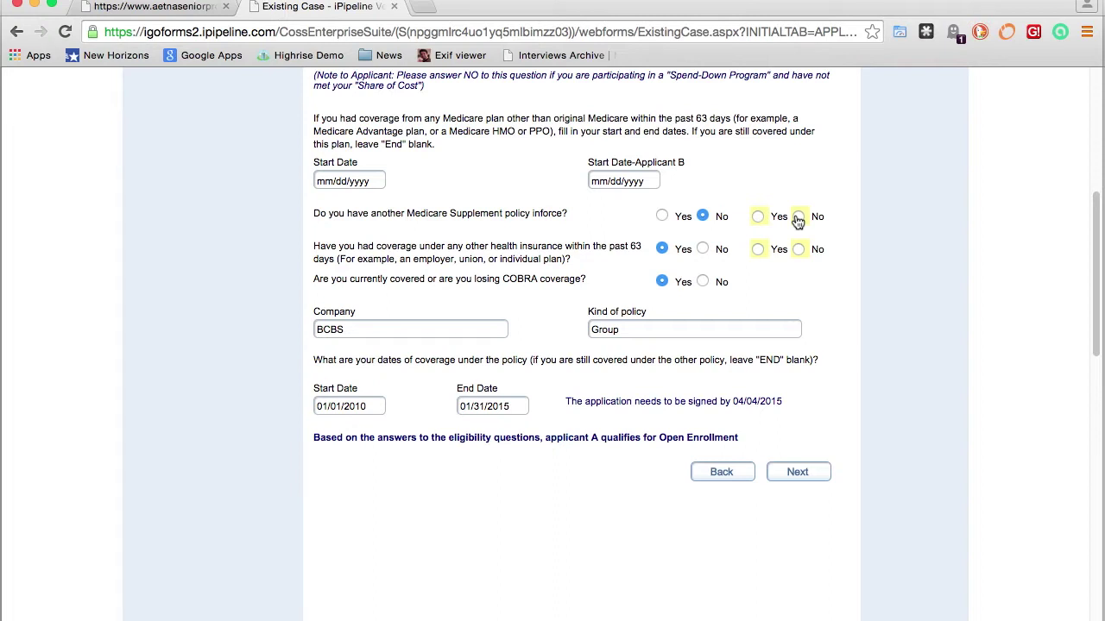
For Applicant B, enter a BCBS Plan F policy to replace, no other coverage, then continue
click(758, 218)
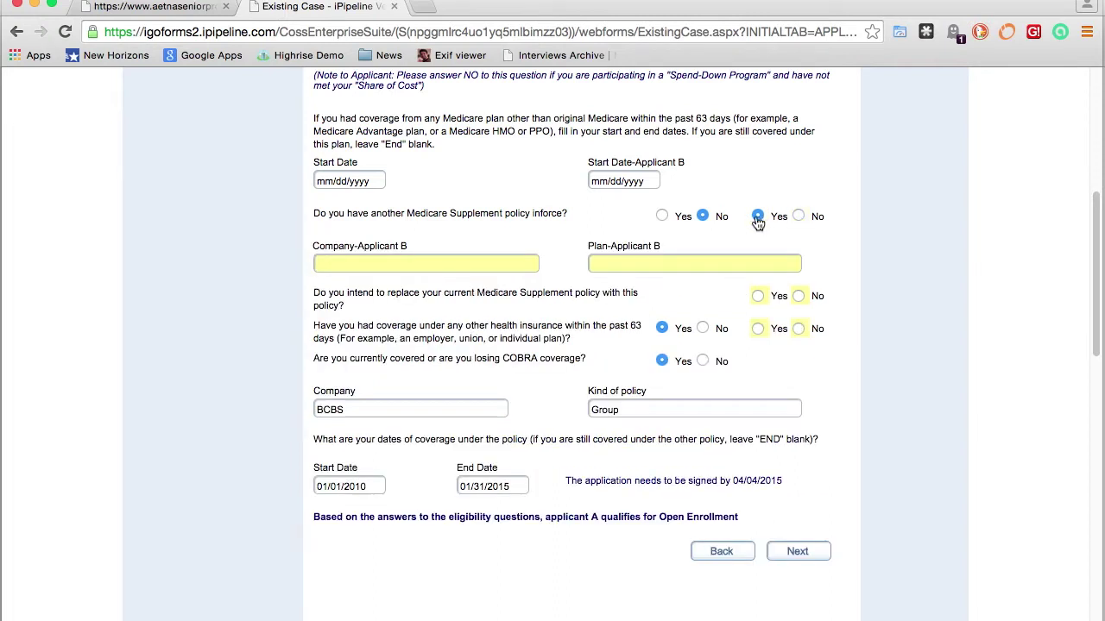
key(Tab)
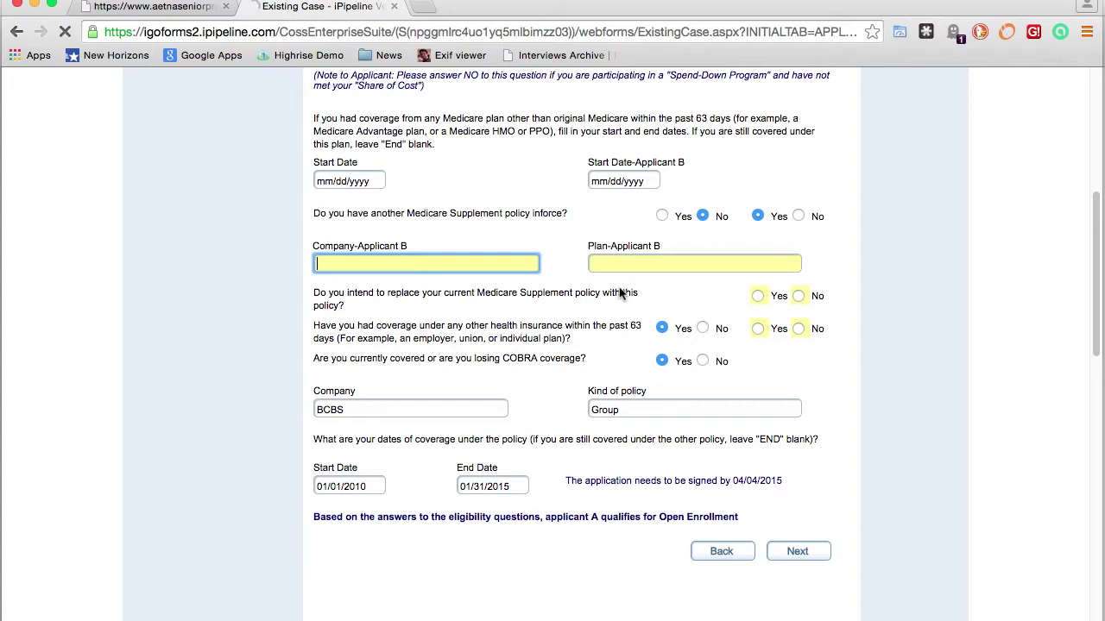
text(BCBS)
click(695, 263)
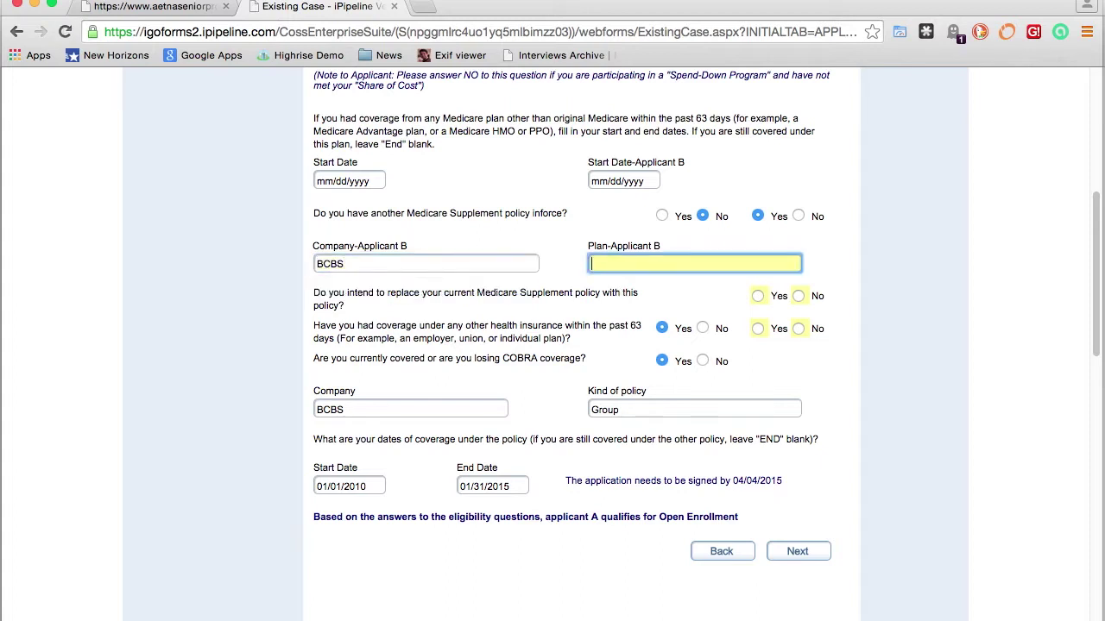
text(F)
key(Tab)
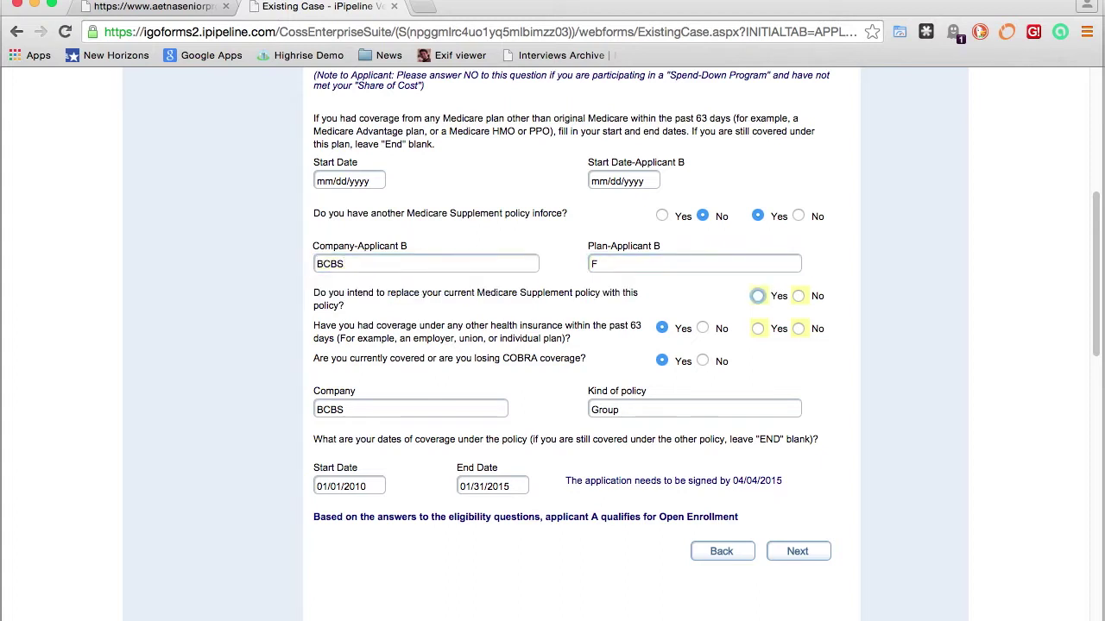
click(759, 297)
click(798, 328)
scroll(853, 331, down, 4)
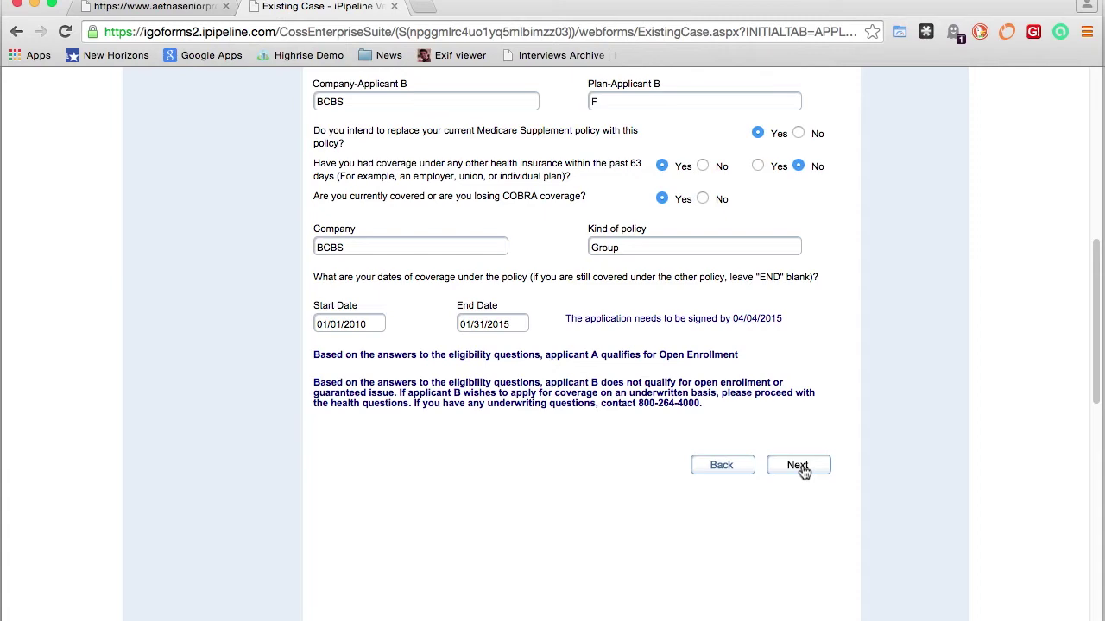
click(798, 466)
Mark Applicant B No on the wheelchair and all other health questions, then continue
scroll(846, 457, down, 4)
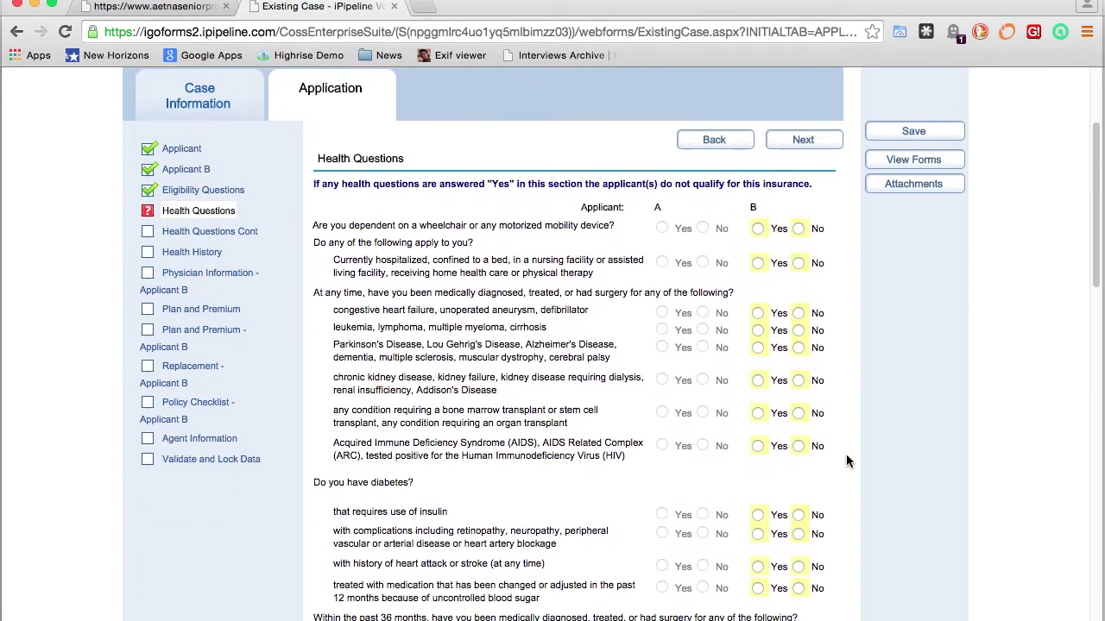
scroll(846, 458, down, 2)
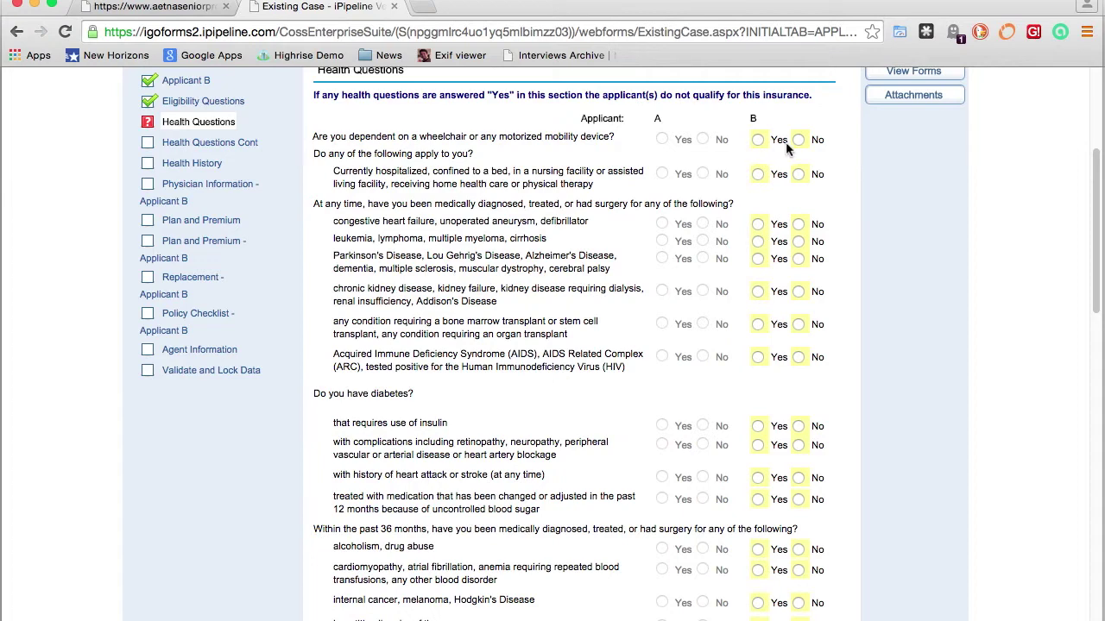
click(758, 140)
scroll(763, 157, down, 1)
scroll(763, 157, down, 5)
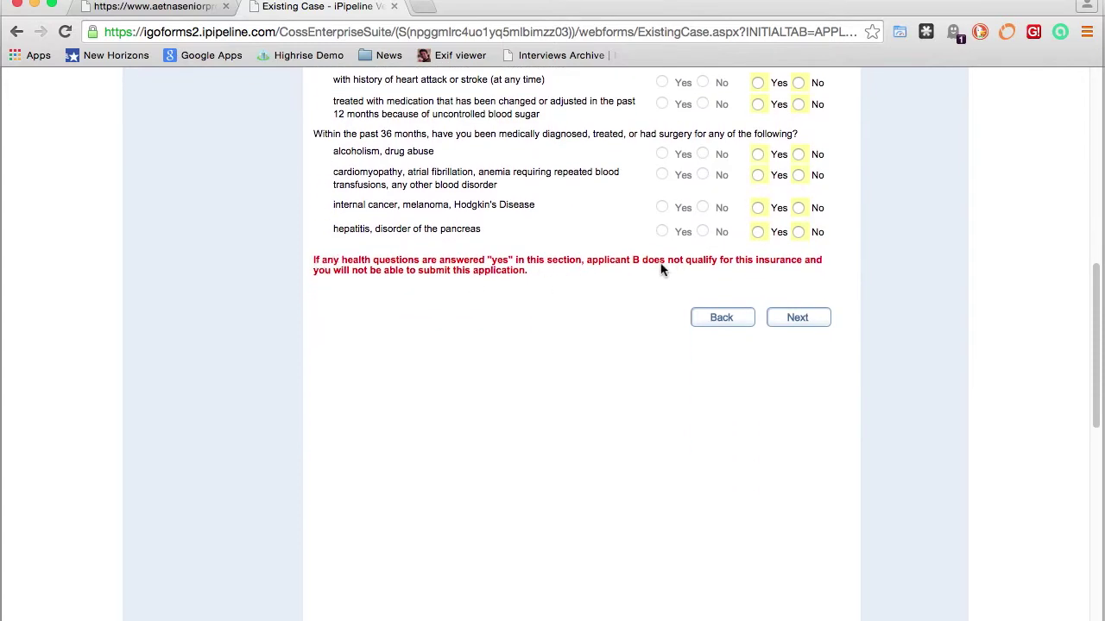
scroll(661, 270, up, 6)
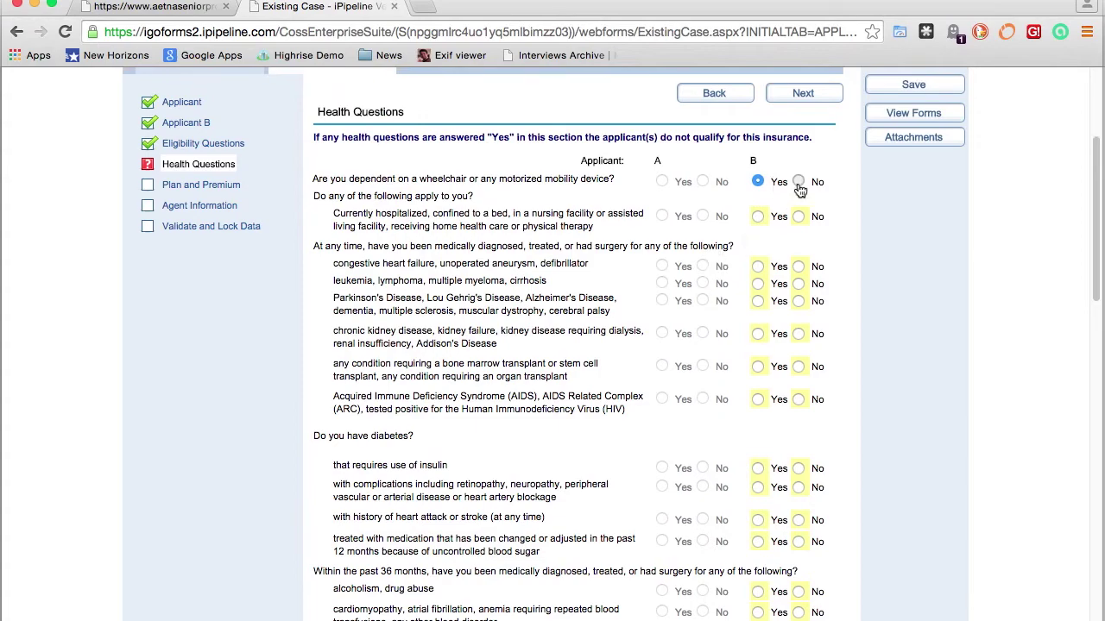
click(798, 182)
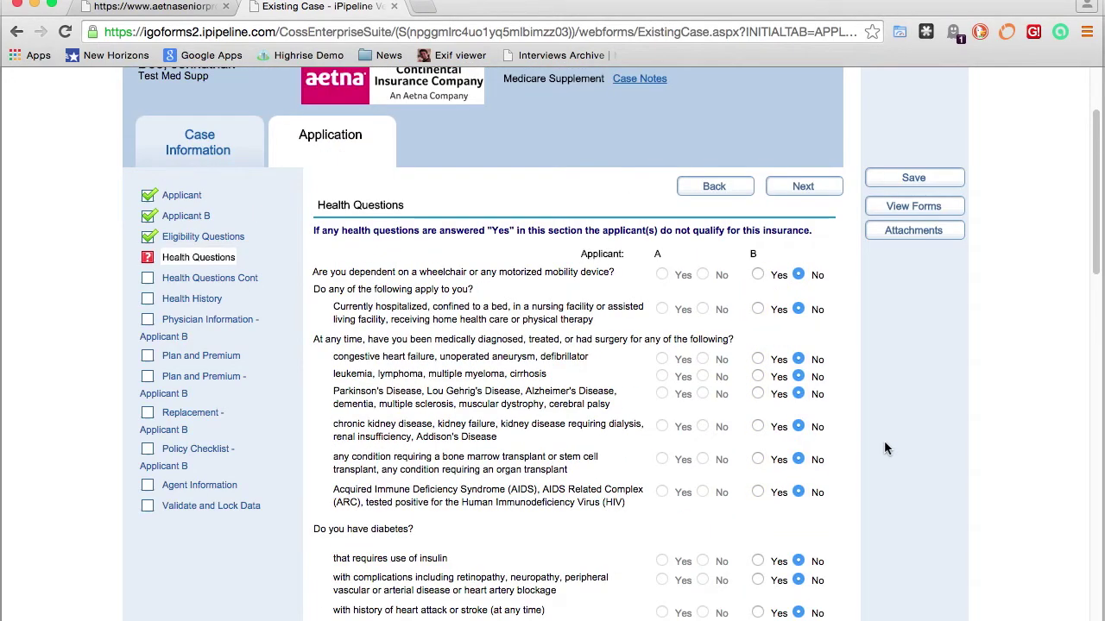
scroll(885, 447, down, 5)
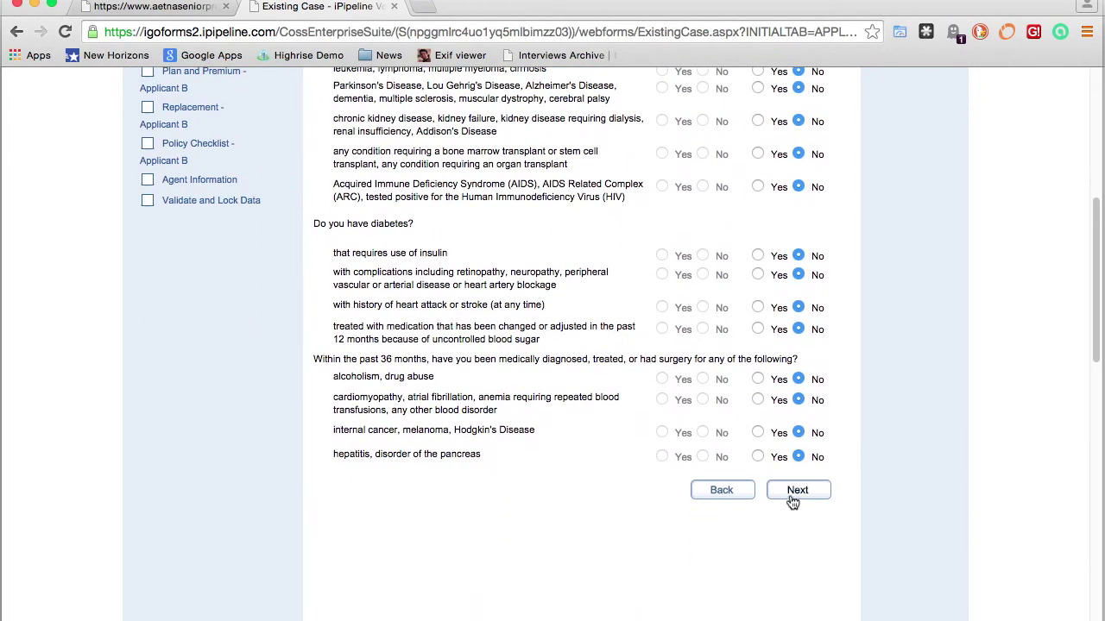
click(798, 492)
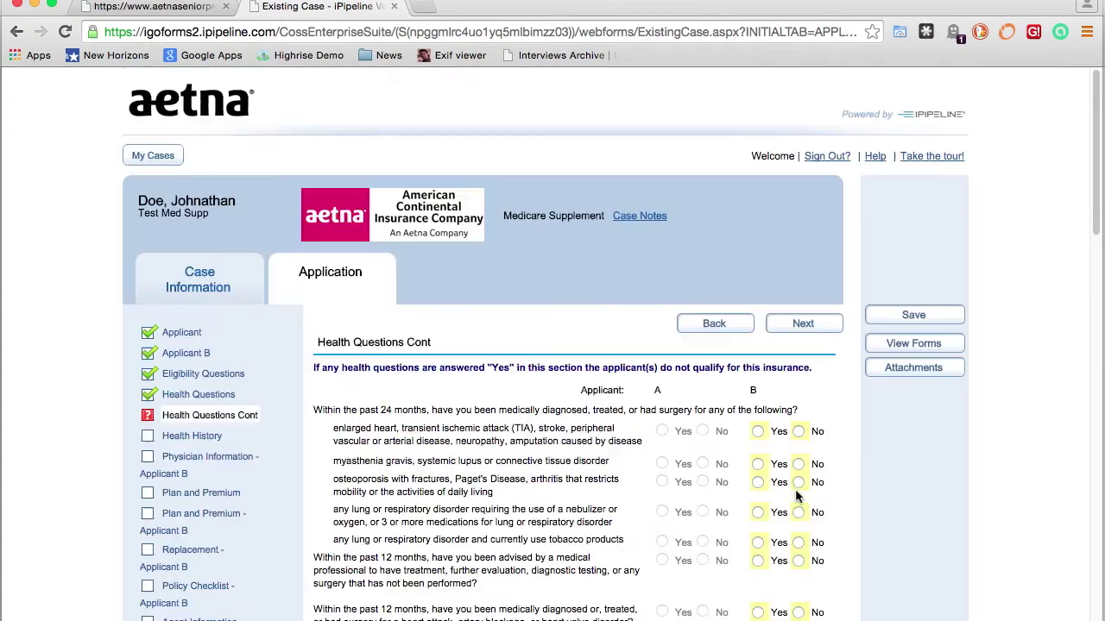
Pass Health Questions Cont; answer No, No, Yes to prescriptions for Applicant B and add a medication
scroll(820, 466, down, 6)
click(803, 504)
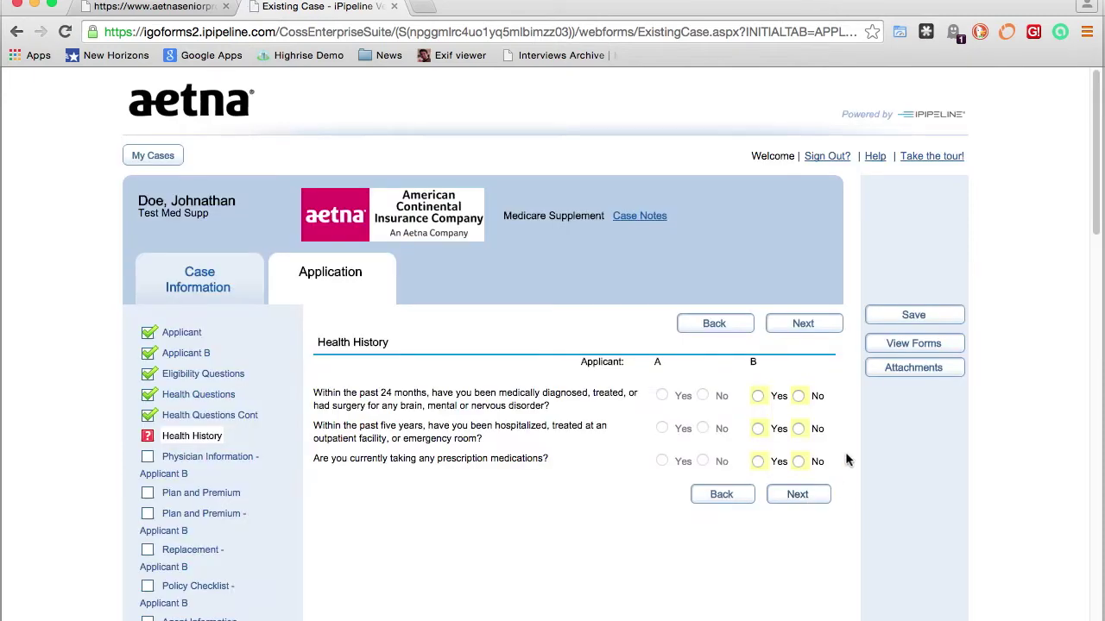
scroll(811, 501, down, 4)
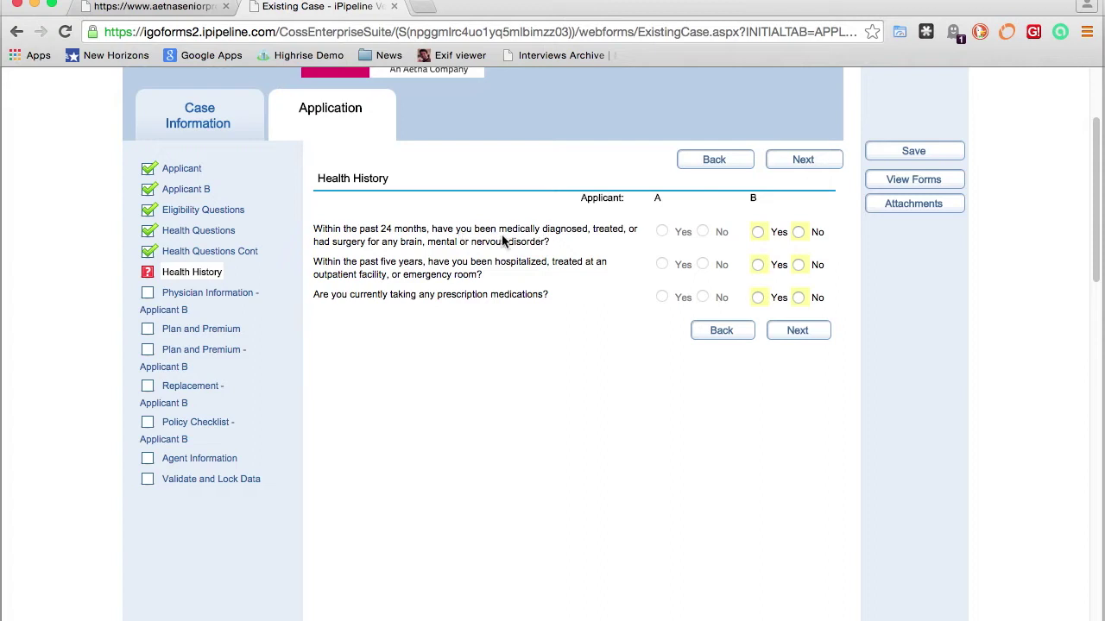
click(798, 233)
click(798, 265)
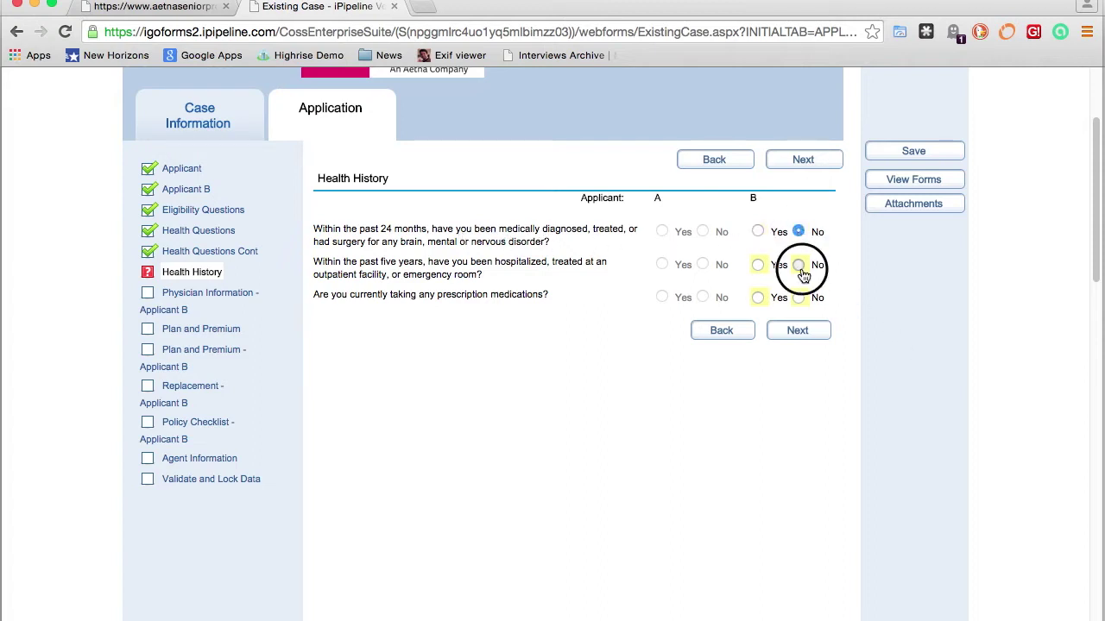
click(757, 297)
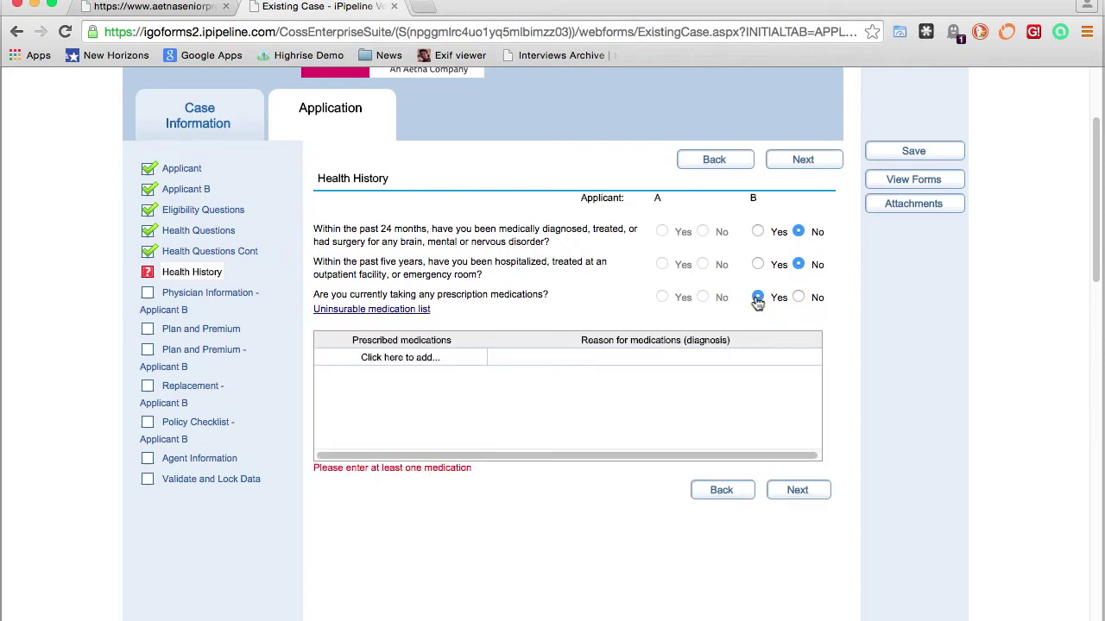
click(390, 360)
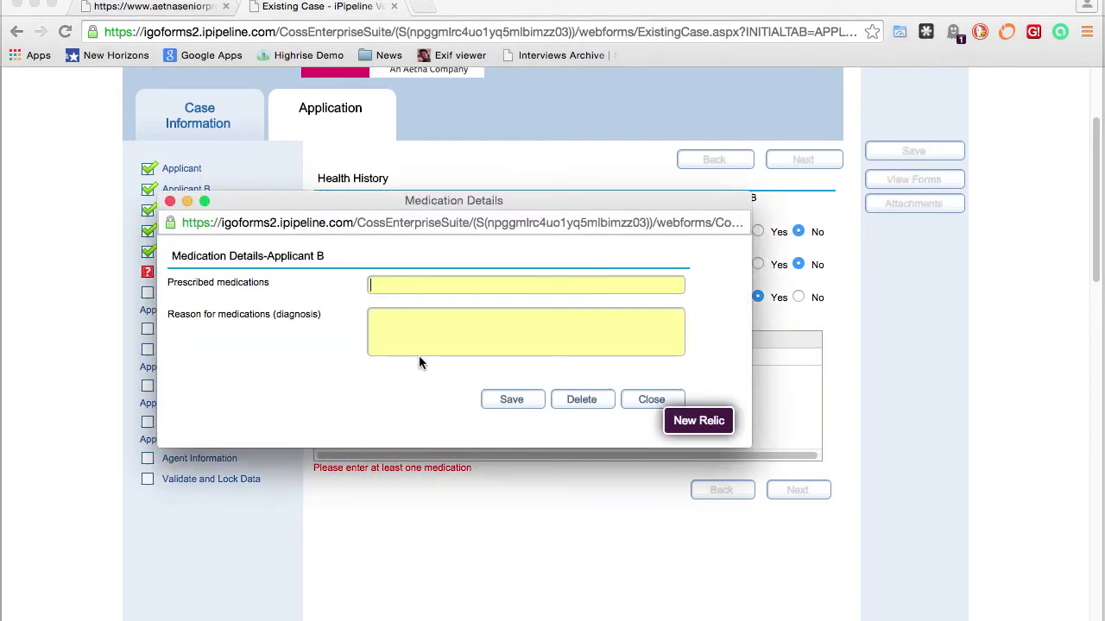
Add simvastatin with reason 'cholesterol' to Applicant B's medications, then continue to Physician Information
text(simvas)
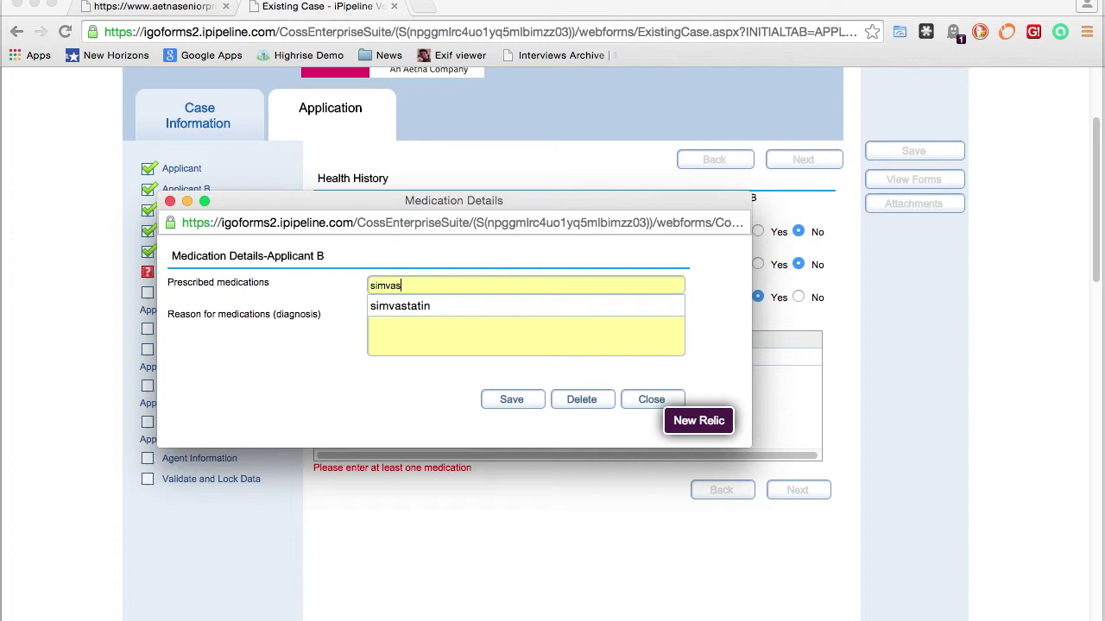
text(tatin)
click(414, 332)
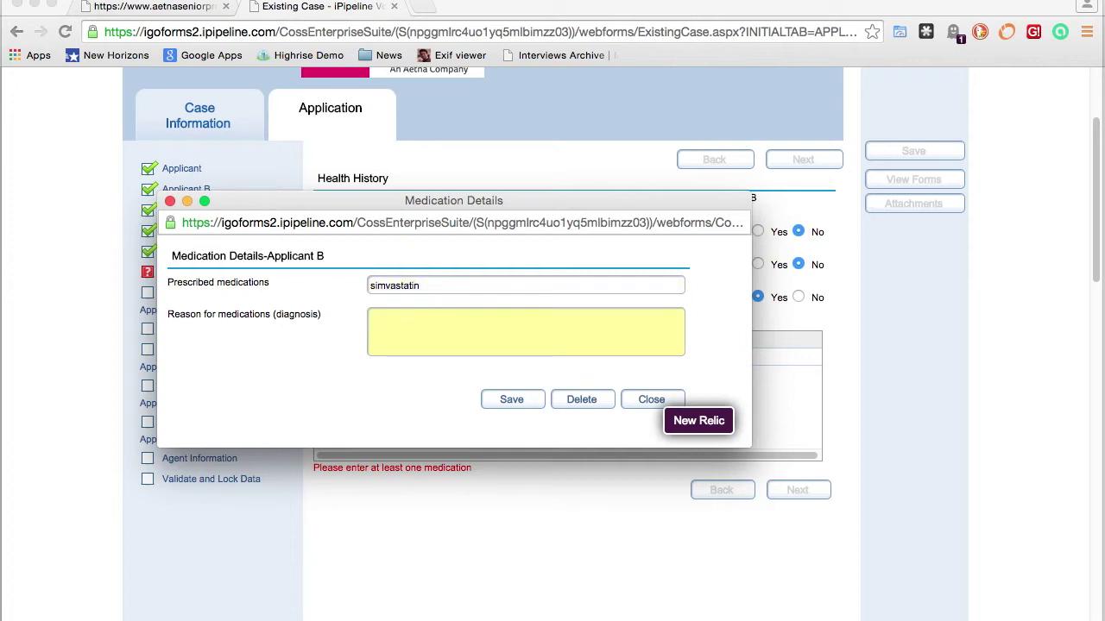
text(cjholsterol)
key(BackSpace)
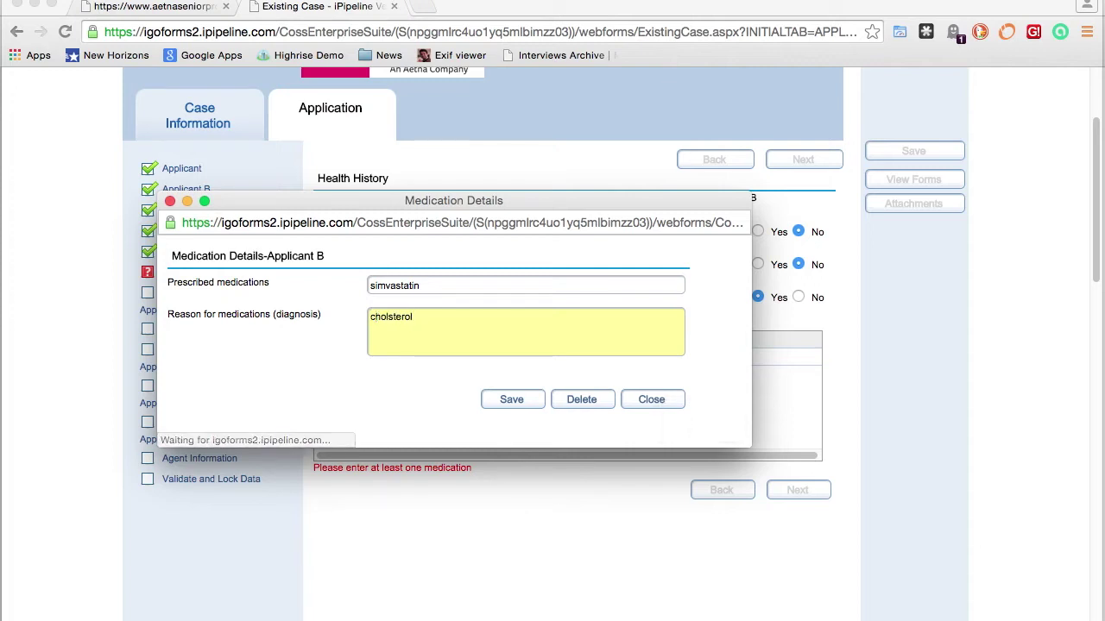
text(e)
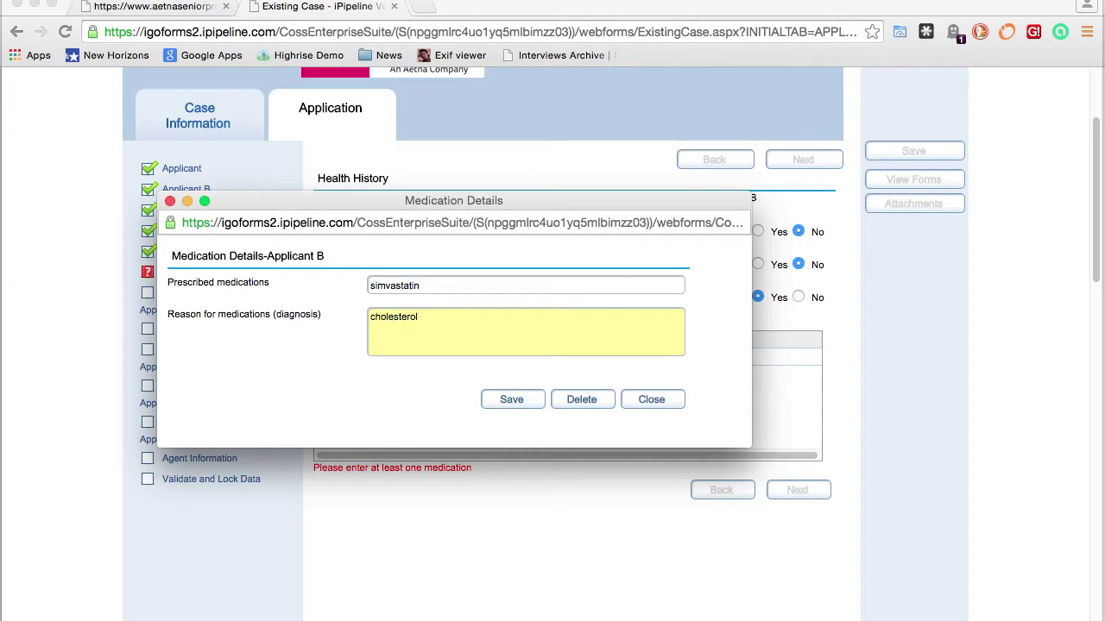
click(505, 408)
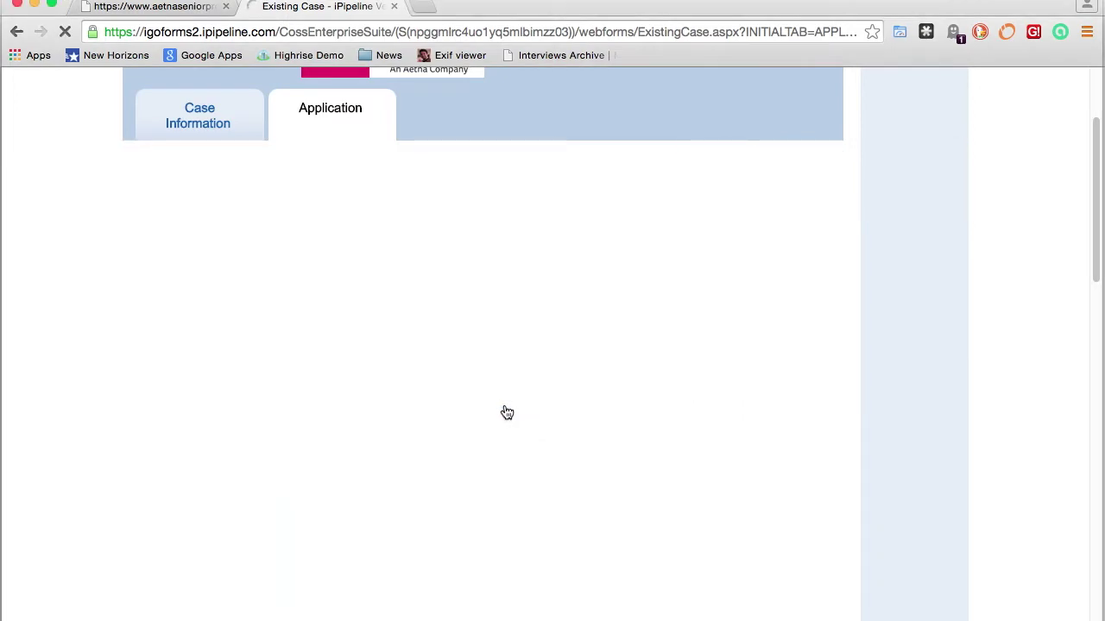
scroll(515, 409, down, 4)
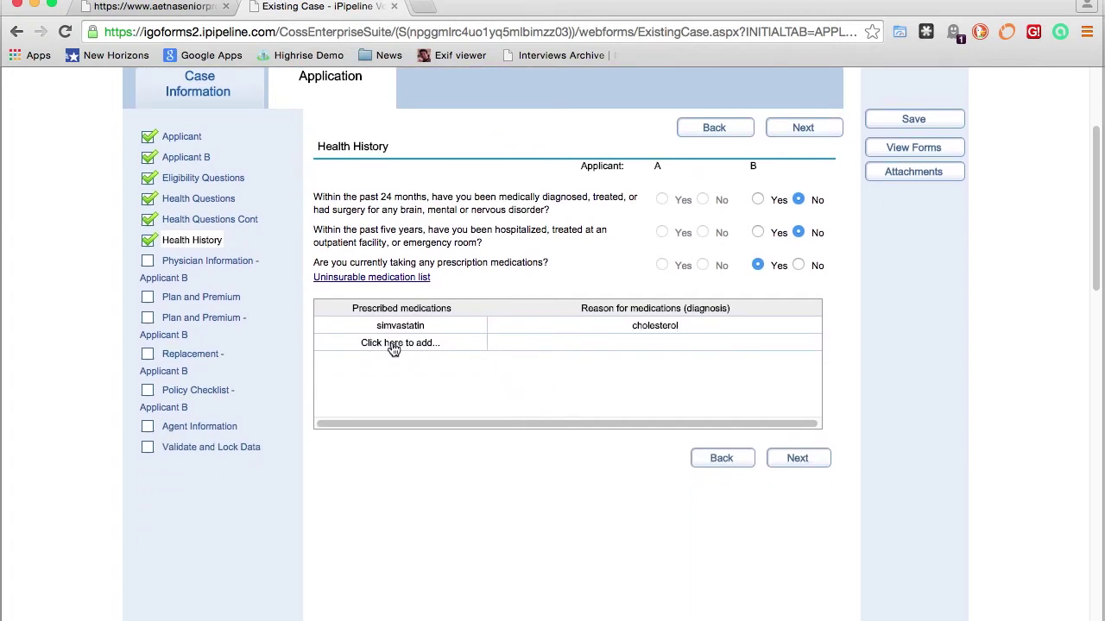
click(798, 460)
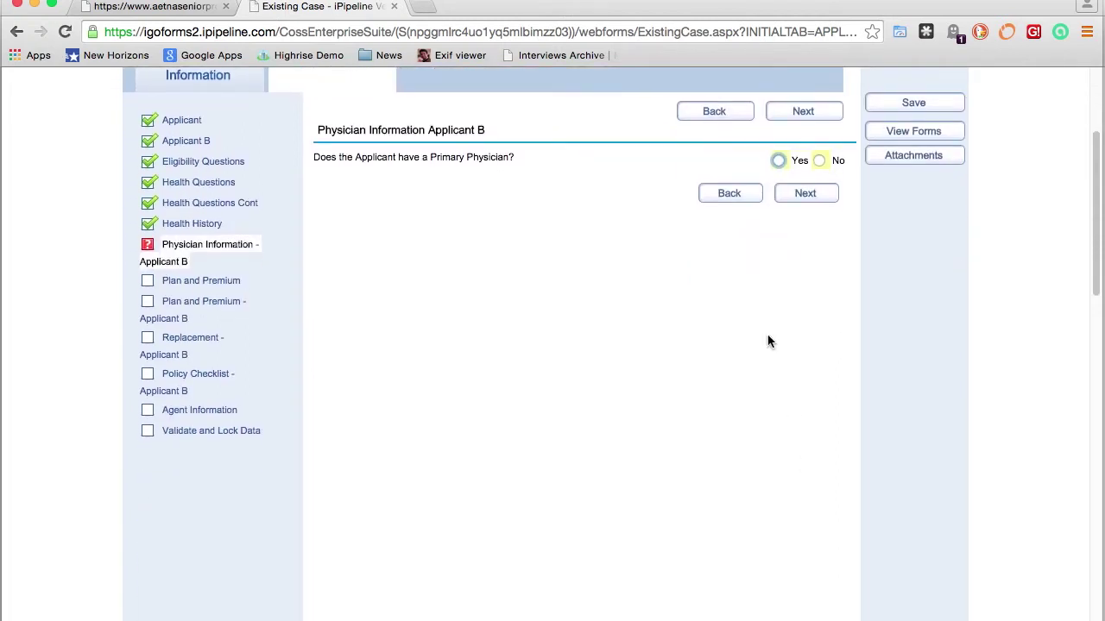
Change Applicant B's primary physician answer from Yes to No and continue to Plan and Premium
click(779, 161)
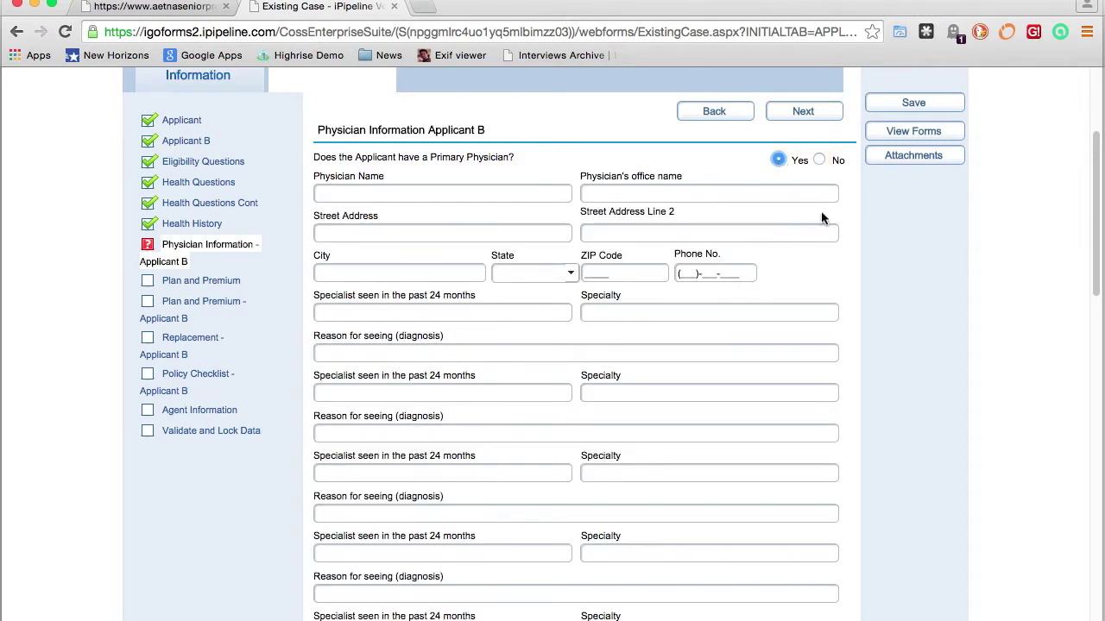
scroll(859, 238, down, 1)
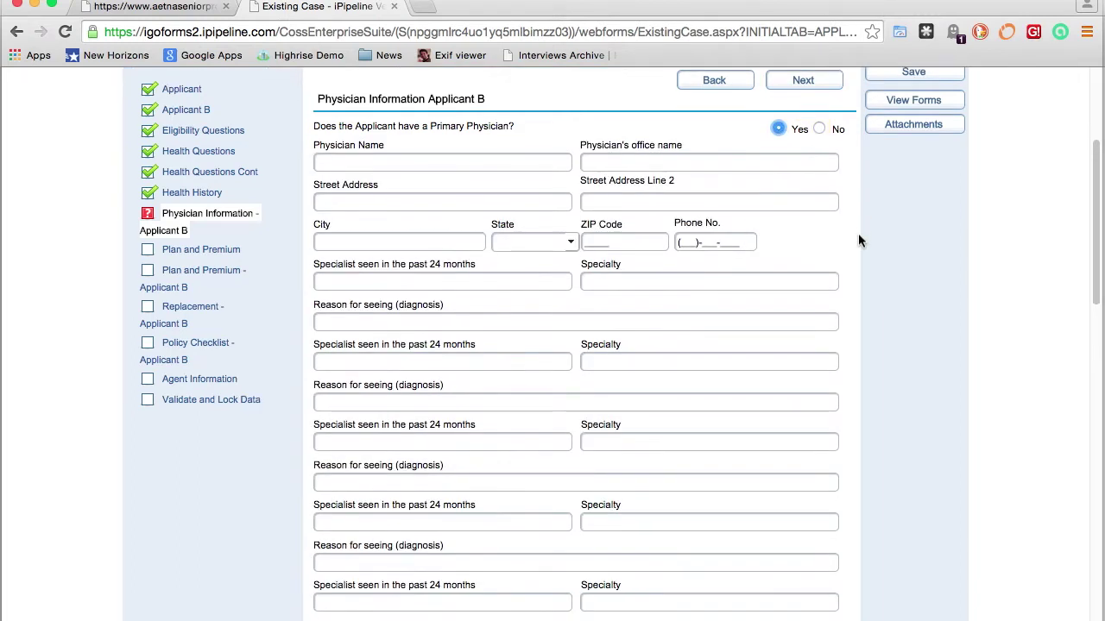
click(357, 161)
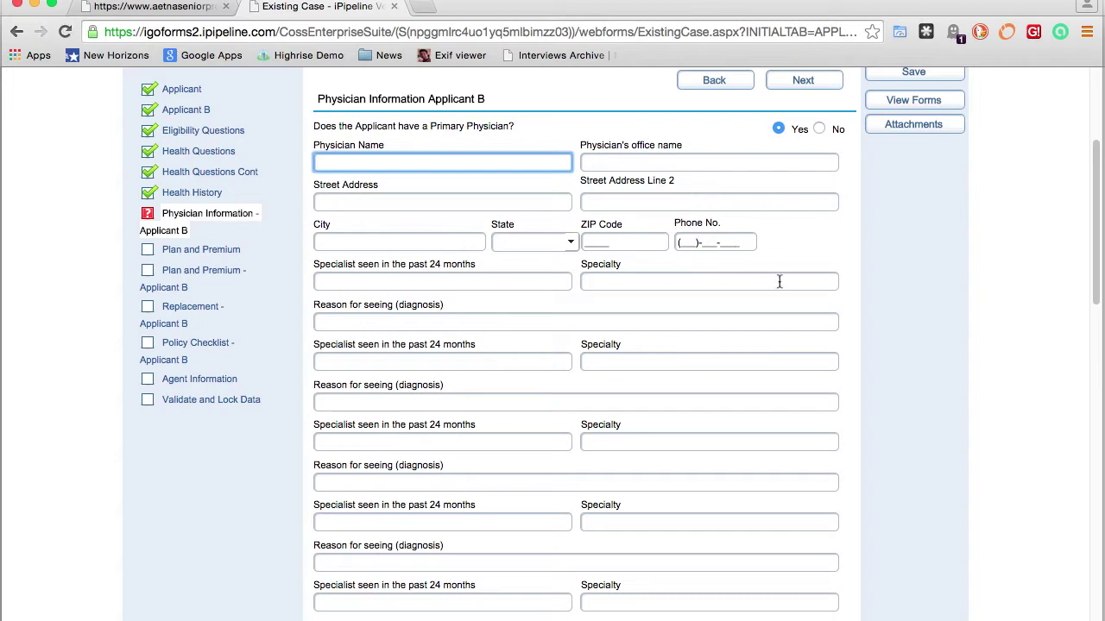
scroll(779, 279, down, 5)
scroll(779, 285, down, 2)
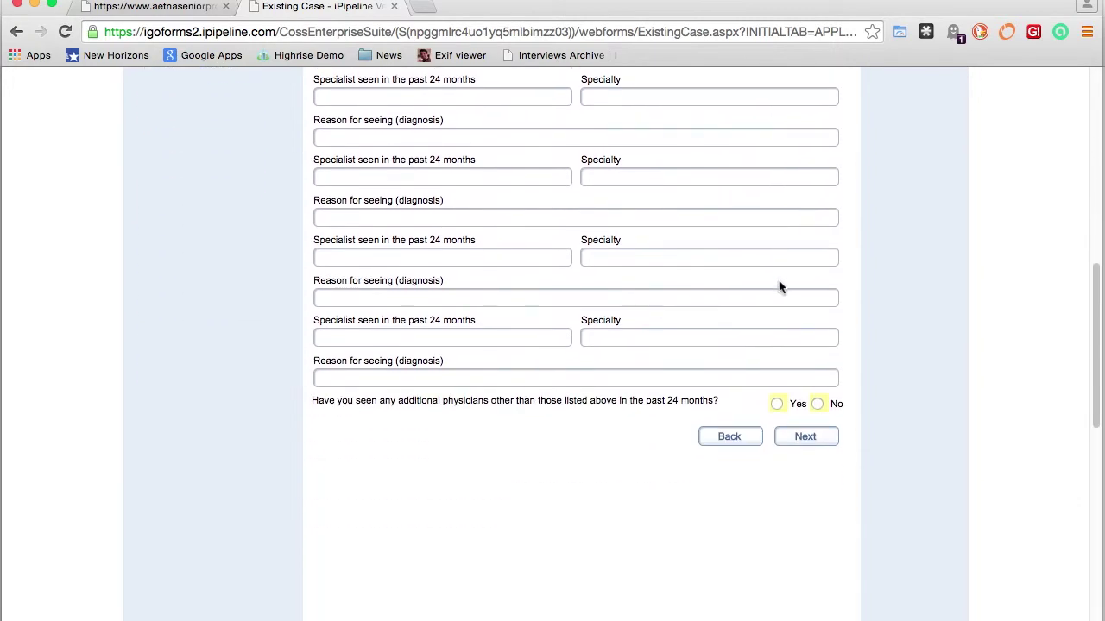
scroll(781, 286, up, 10)
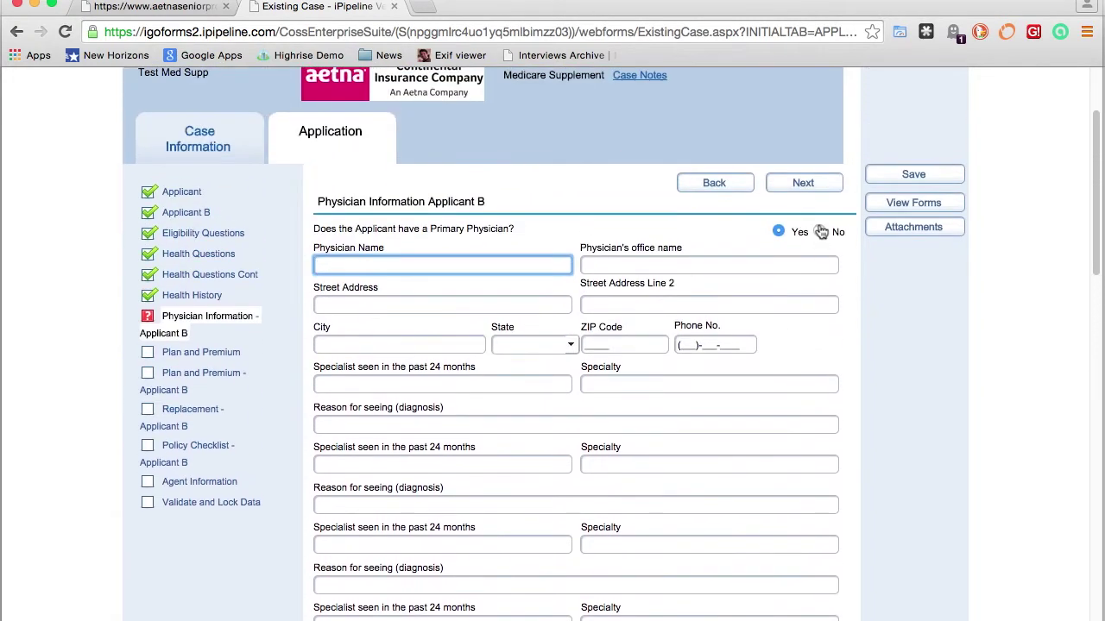
click(821, 232)
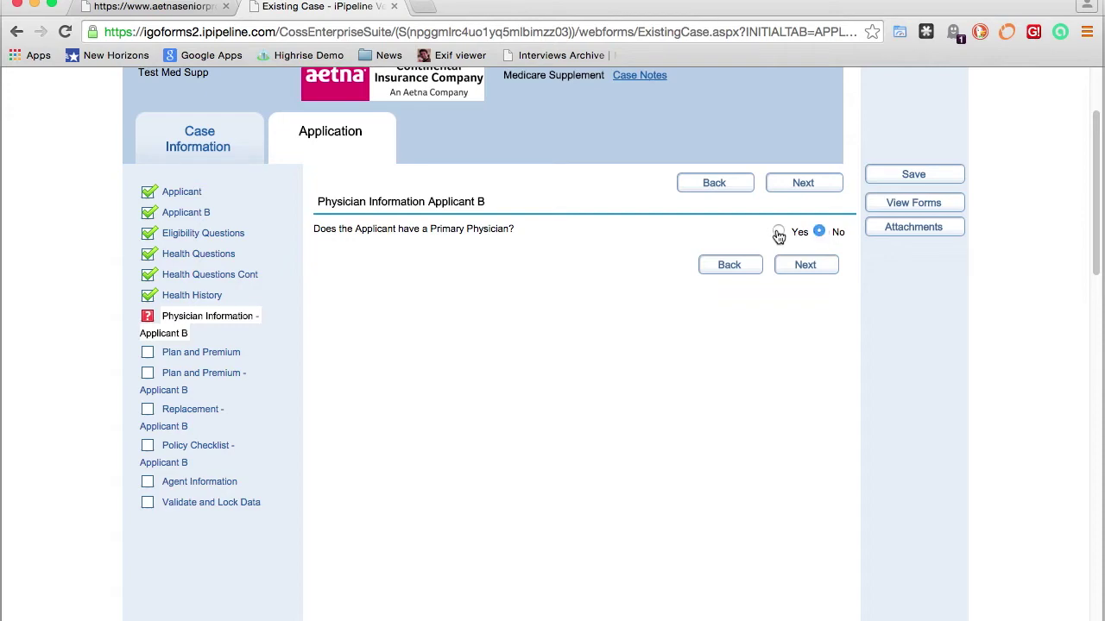
click(808, 268)
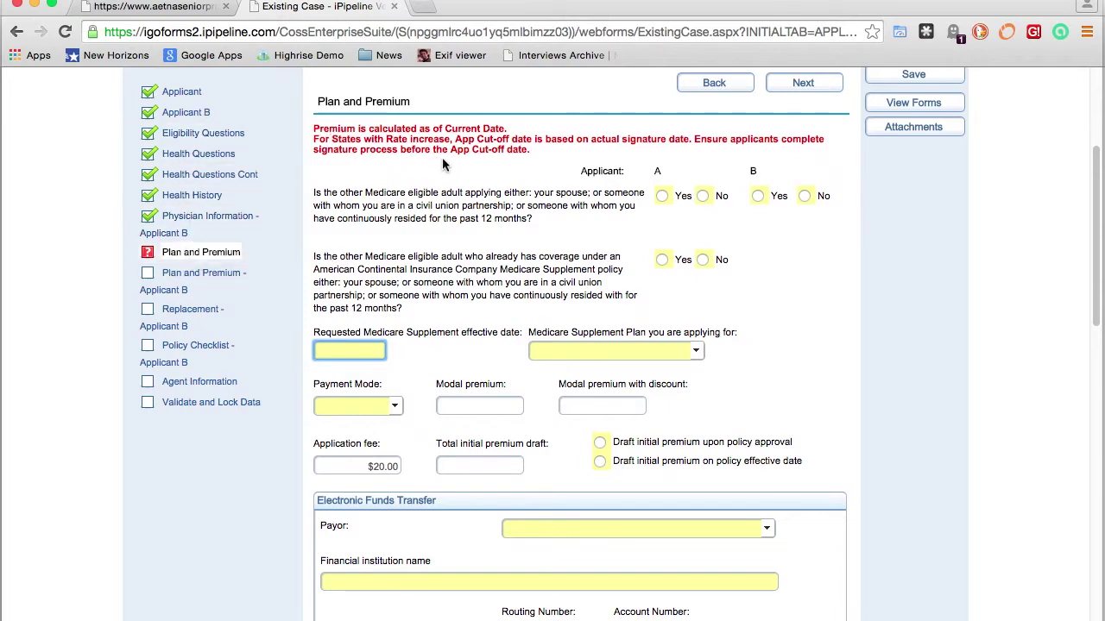
Answer Yes for both applicants on another adult applying, and No on that adult's existing coverage
scroll(457, 172, down, 2)
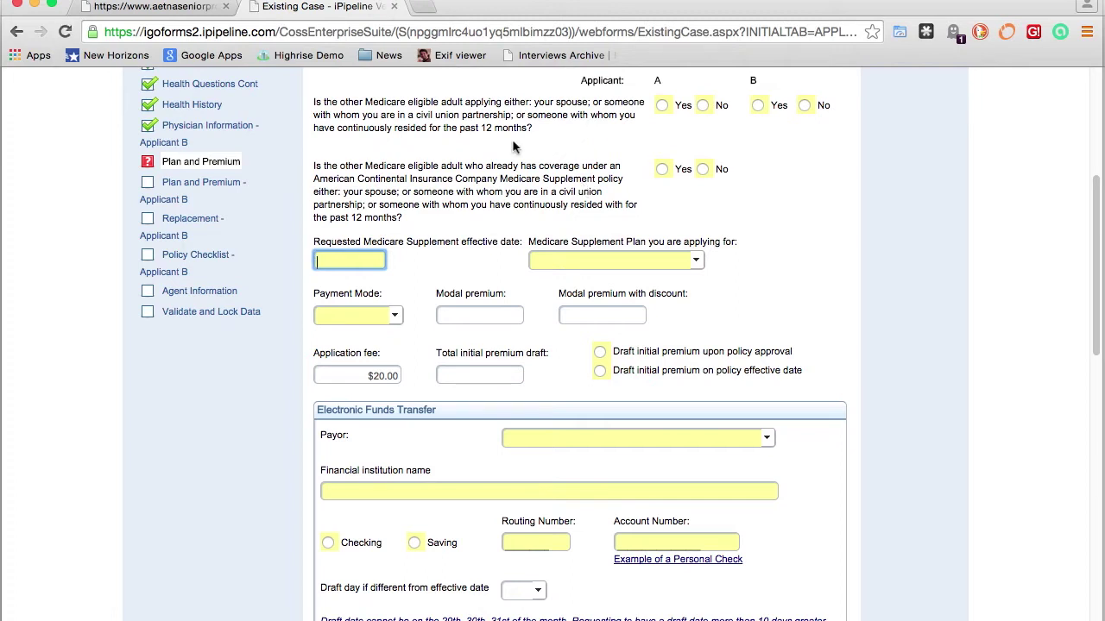
click(662, 108)
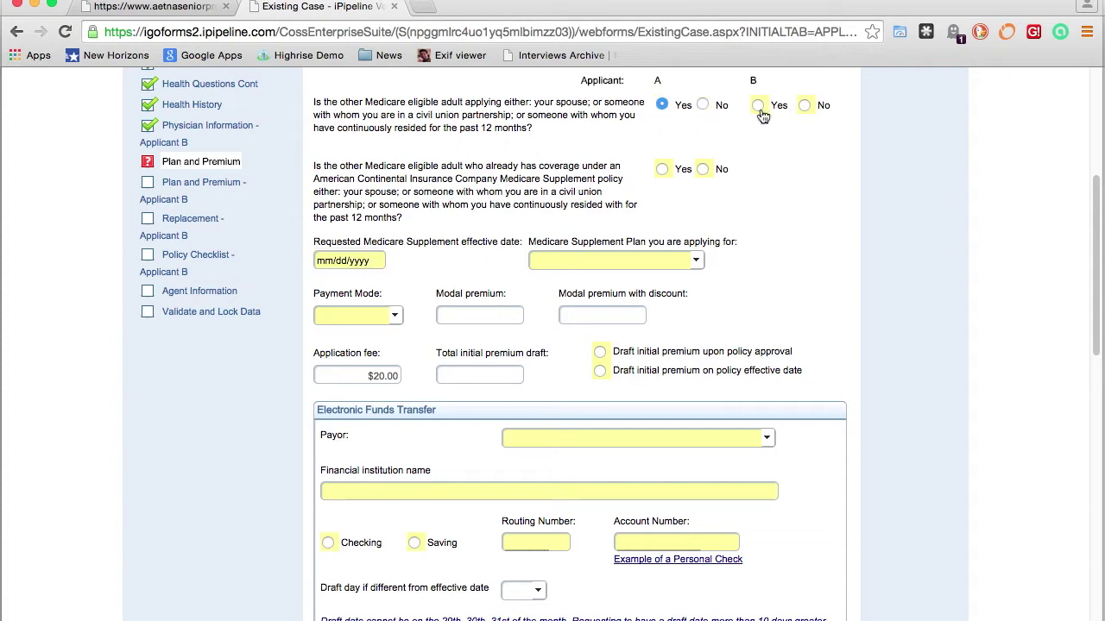
click(757, 109)
click(703, 169)
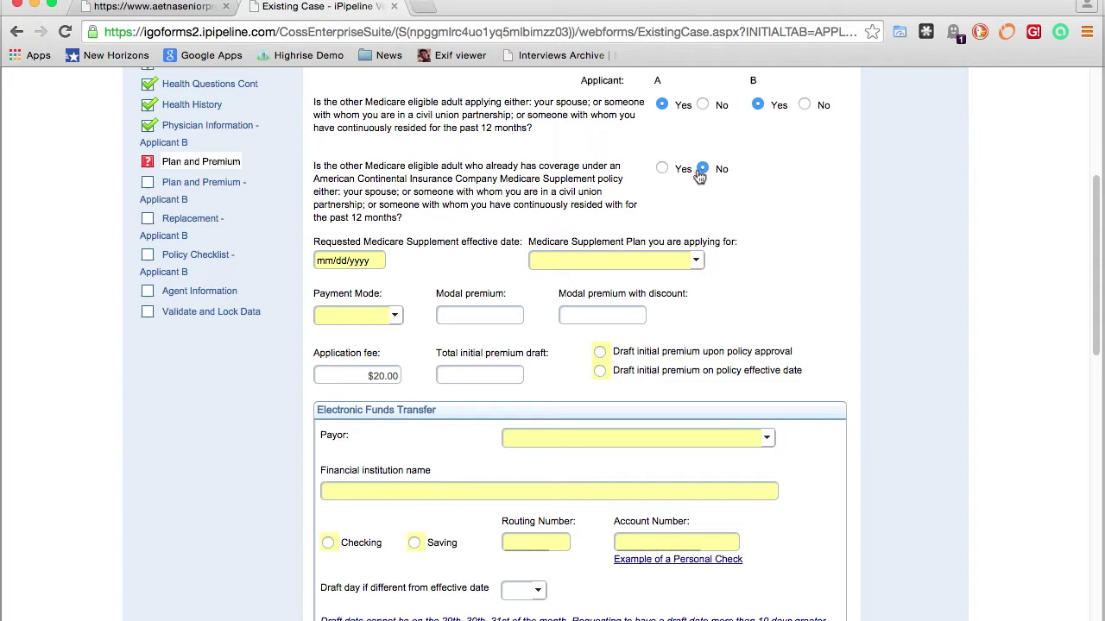
Set the requested effective date to 3/1/15 with Plan F paid monthly
click(322, 257)
text(3/1/15)
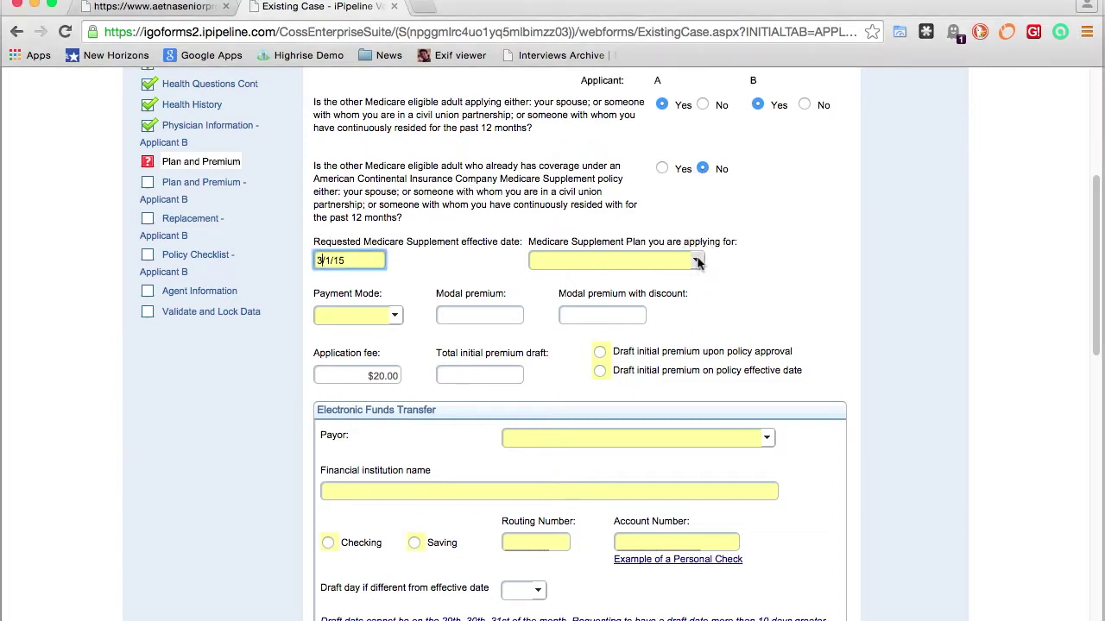
click(697, 260)
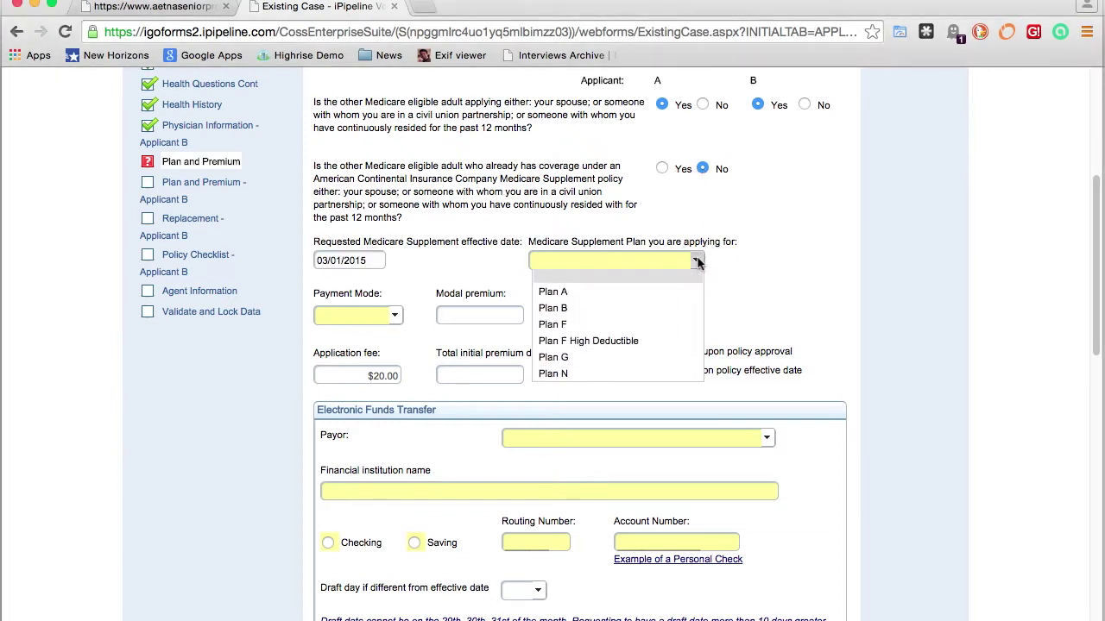
click(563, 328)
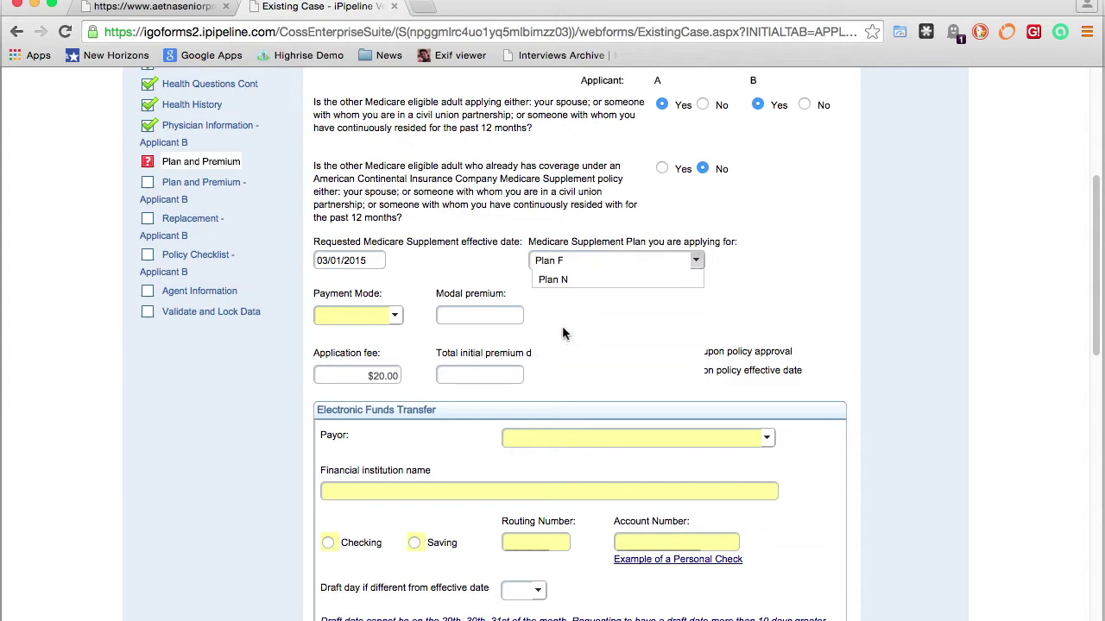
click(395, 317)
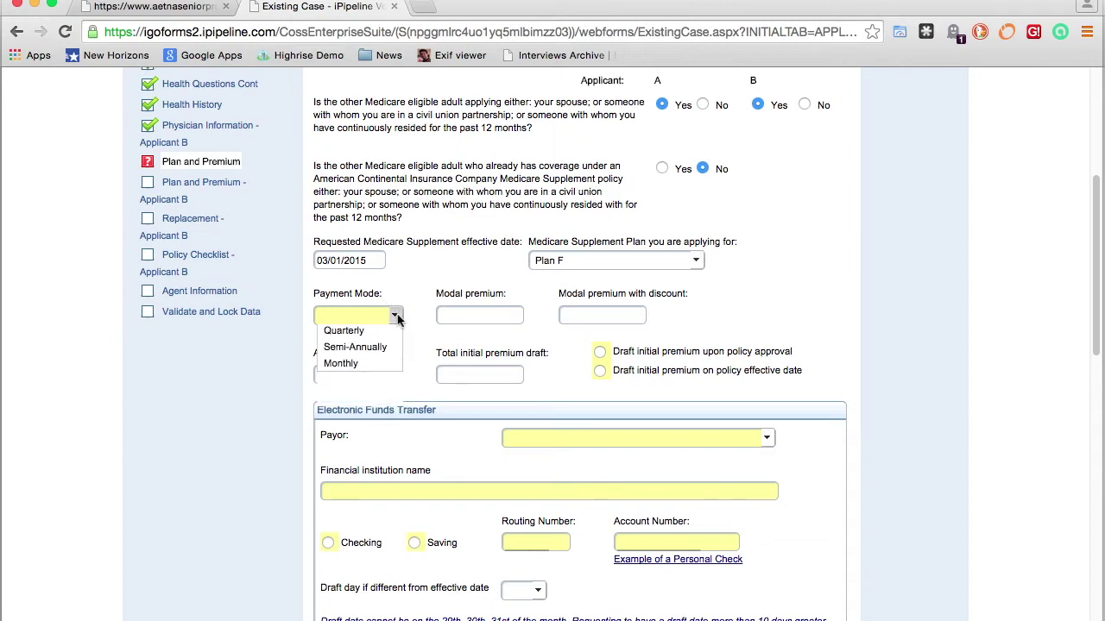
click(359, 399)
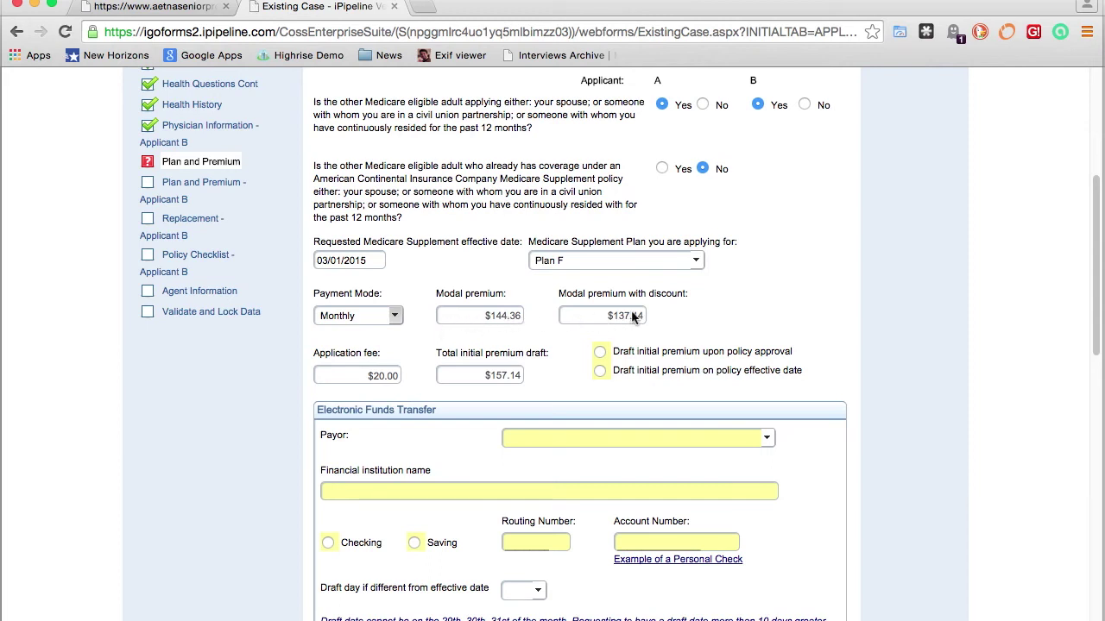
Draft the initial premium on the policy effective date, with the applicant as payor
scroll(869, 281, down, 3)
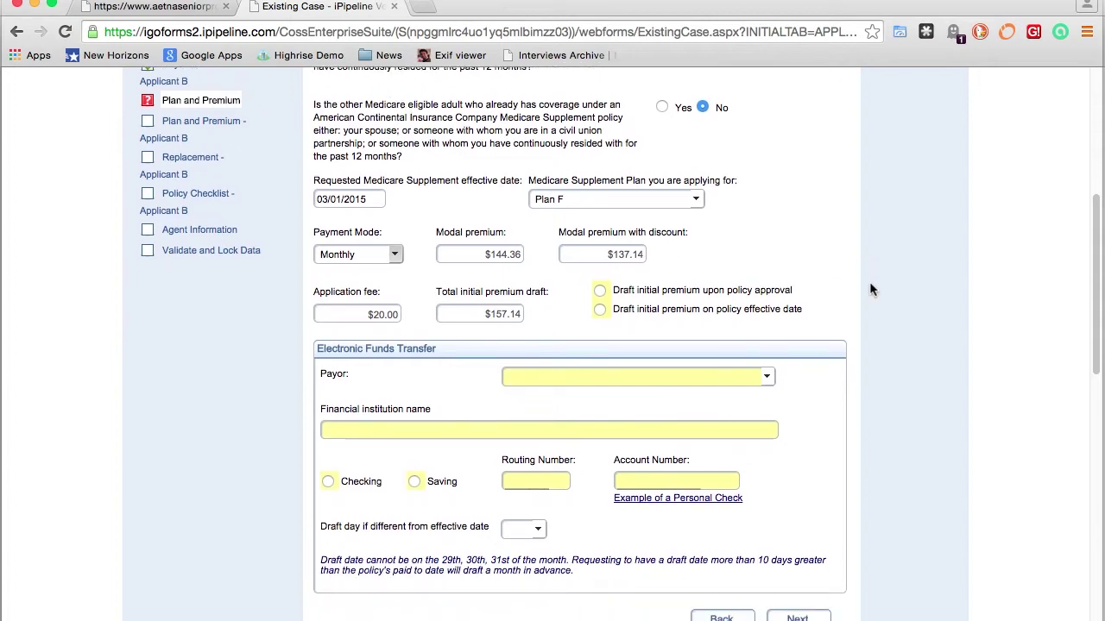
scroll(870, 289, down, 2)
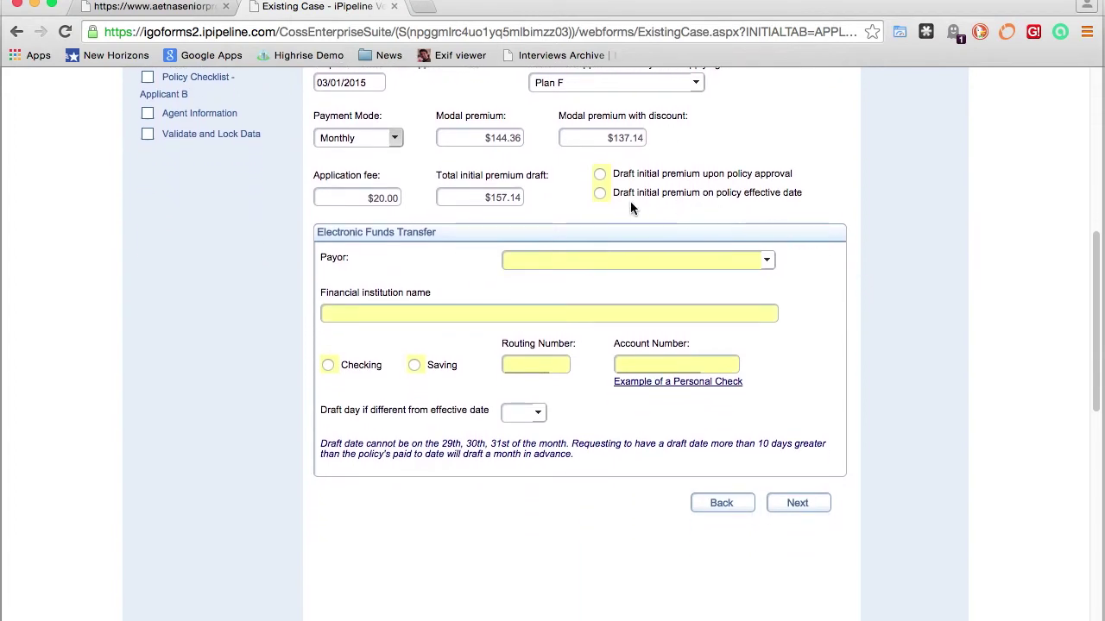
click(602, 196)
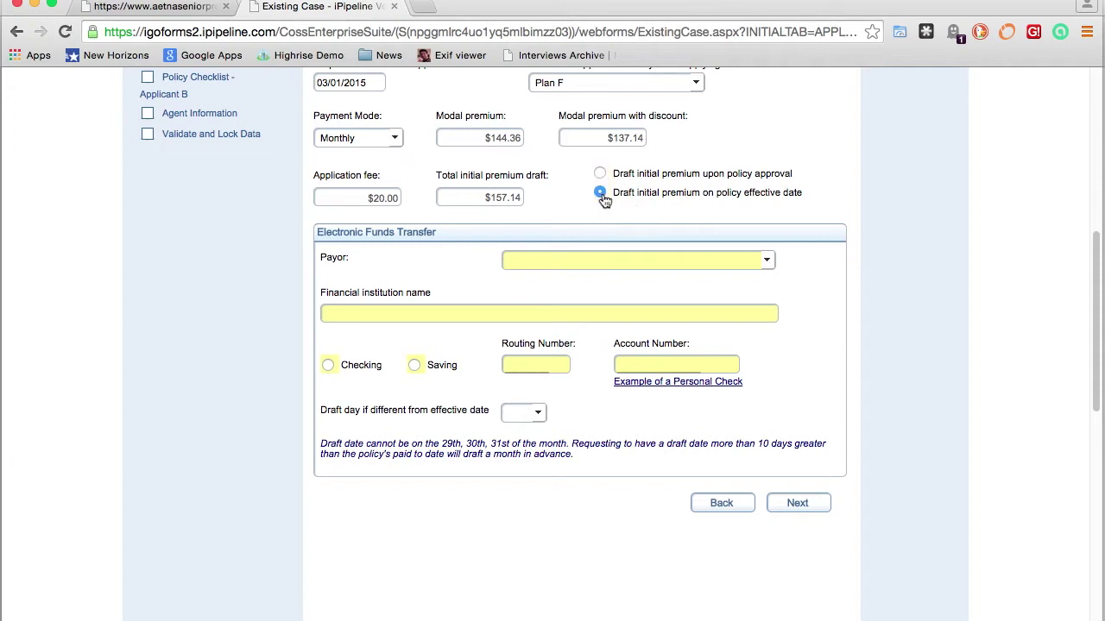
click(767, 262)
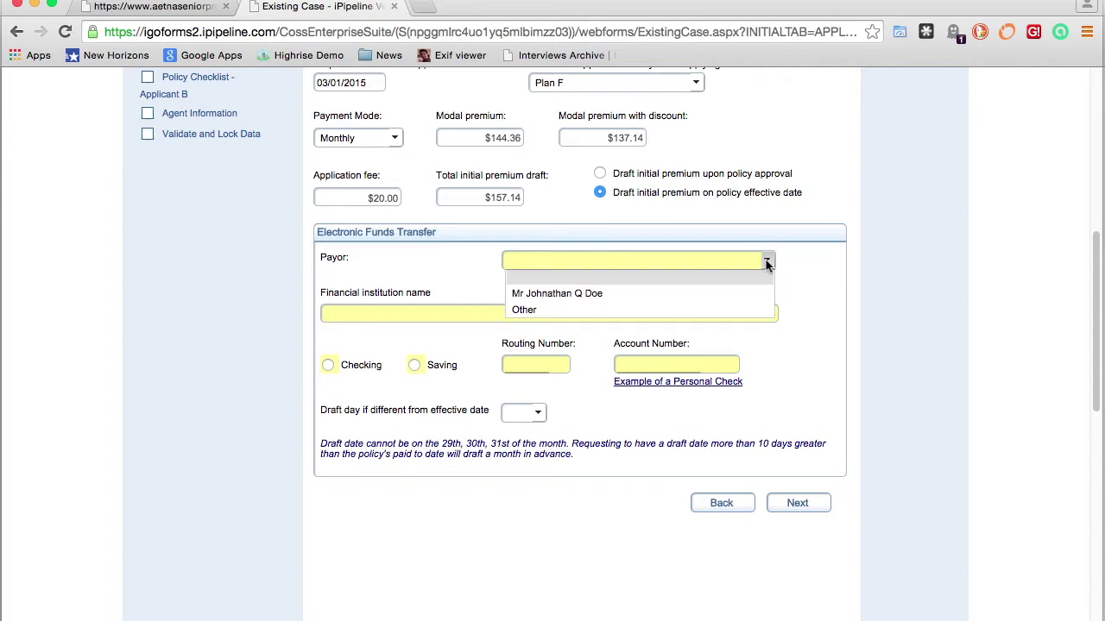
click(605, 293)
Enter Busey Bank checking with routing and account numbers, set draft day 15, and continue
key(Tab)
text(Busey Bank)
key(Tab)
key(space)
key(Tab)
text(0)
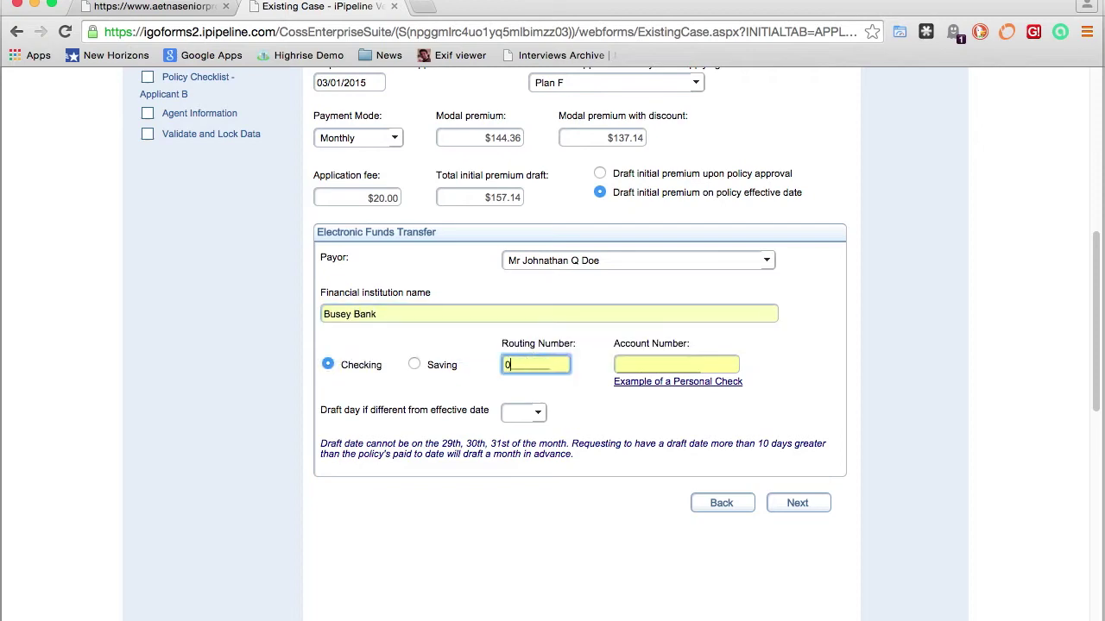
text(71111111)
key(Tab)
text(0000123456)
click(523, 412)
click(528, 570)
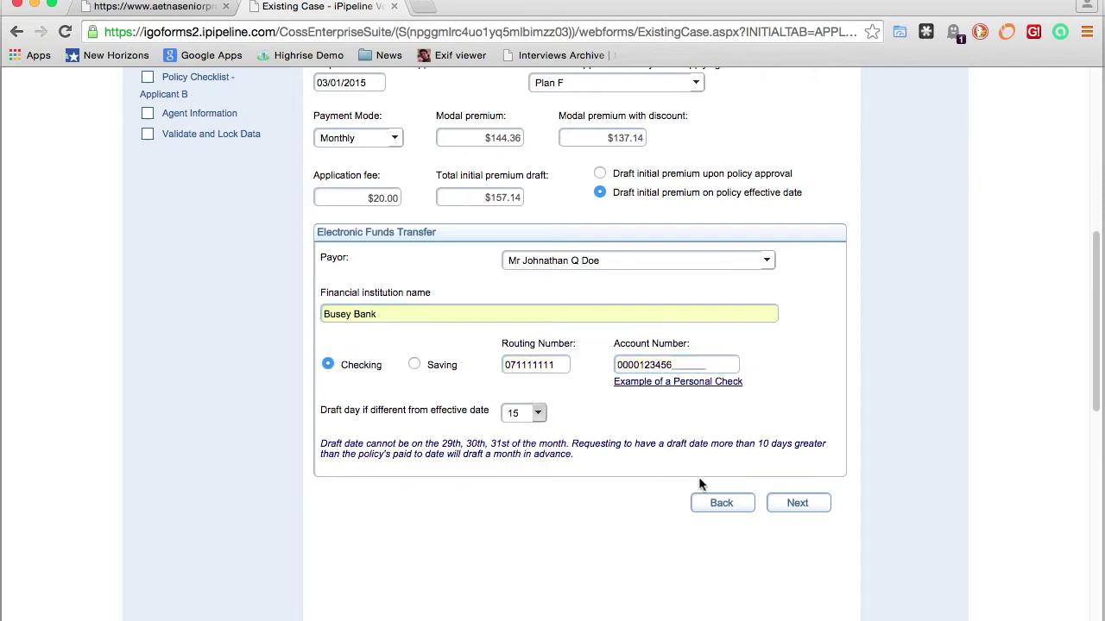
click(792, 504)
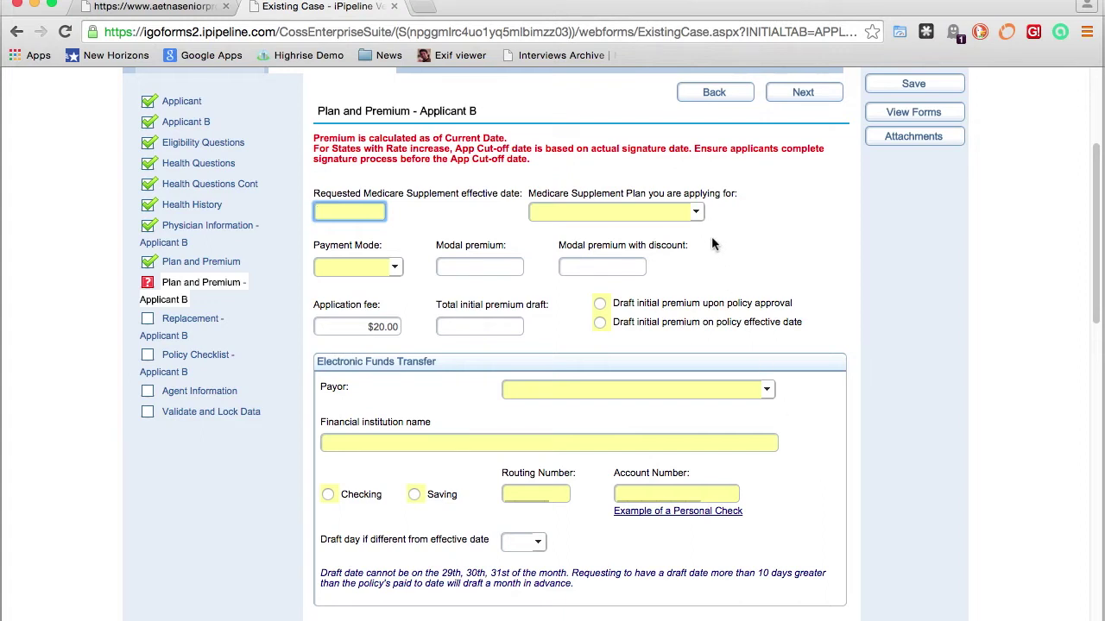
Give Applicant B effective date 3/1/15, Plan F, monthly mode, drafted on the effective date
text(3/1/15)
mouse_move(483, 111)
mouse_down()
mouse_move(432, 106)
mouse_move(454, 106)
mouse_up()
click(616, 212)
click(552, 245)
click(357, 266)
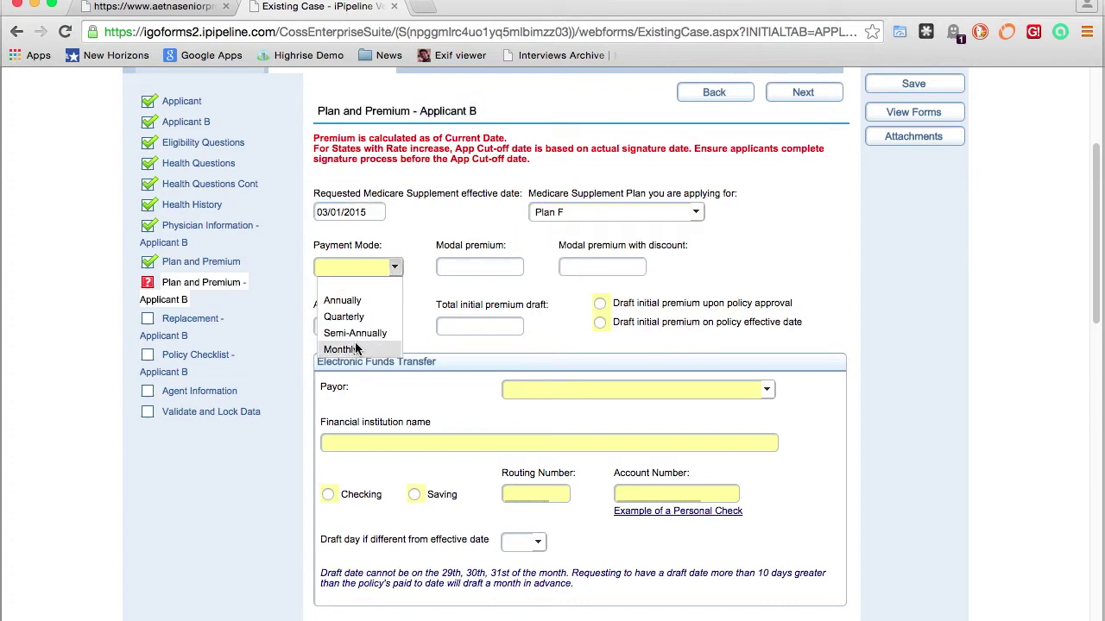
click(357, 349)
click(600, 321)
Set the applicant as payor, Busey Bank checking with routing and account numbers, draft day 15, and continue
scroll(600, 322, down, 3)
click(639, 229)
click(562, 281)
click(562, 283)
text(Bus)
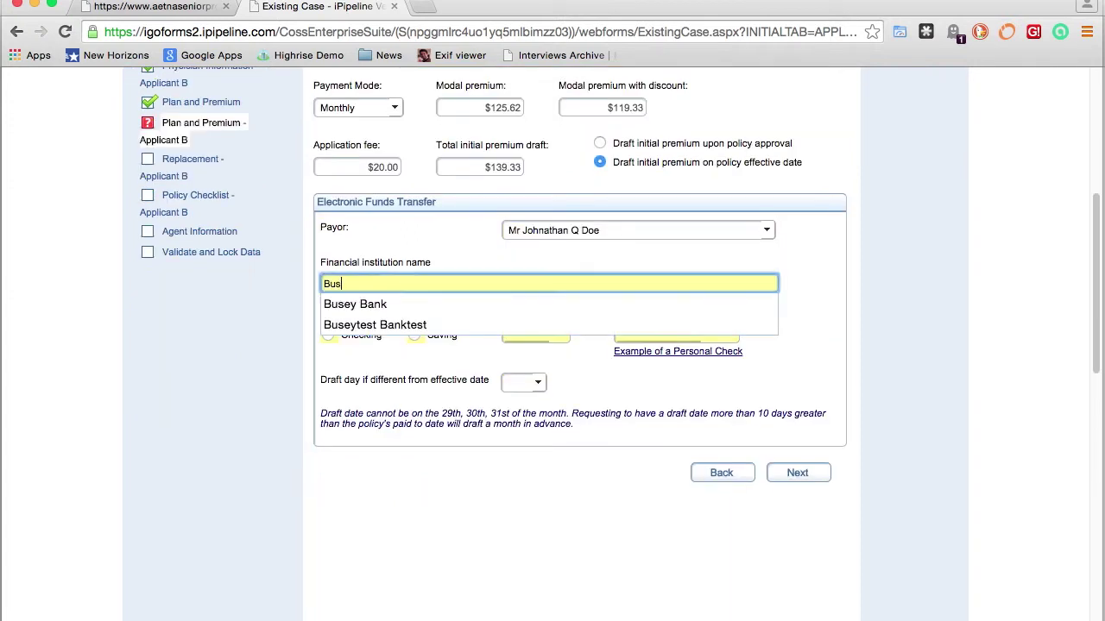
click(355, 304)
click(327, 334)
click(535, 335)
text(071111111)
key(Tab)
text(000123456)
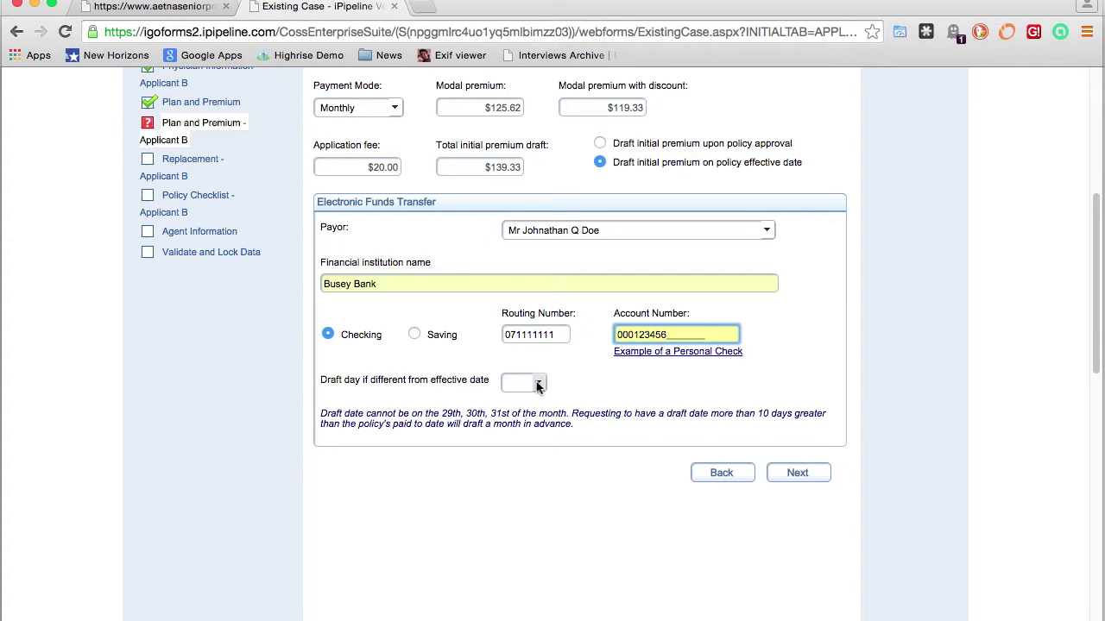
click(536, 386)
click(518, 436)
click(781, 481)
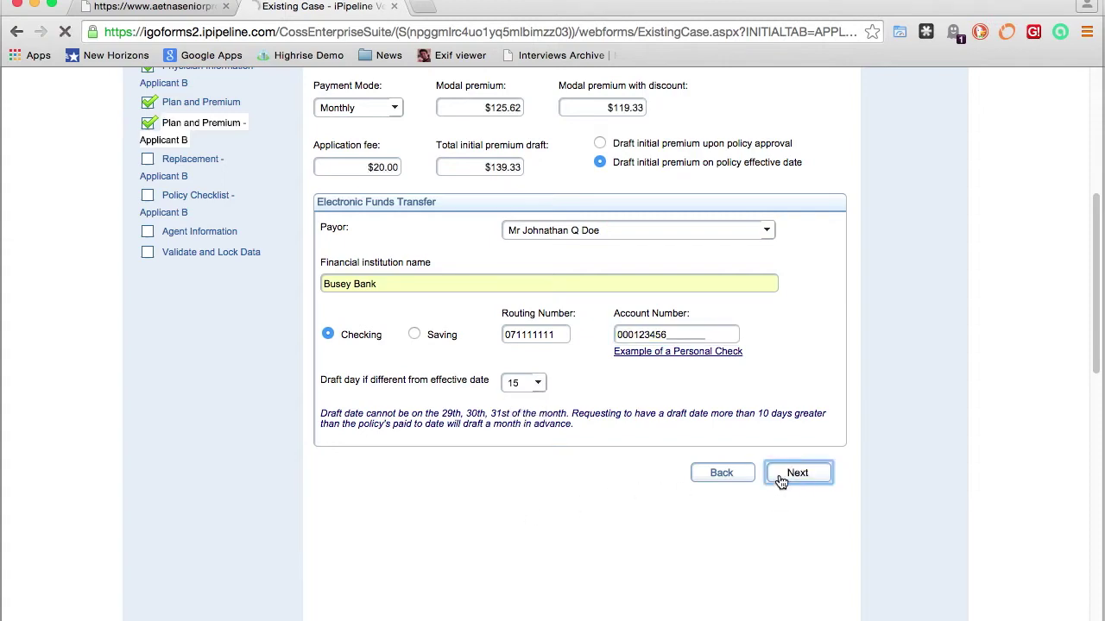
Tick 'No change in benefits, but lower premiums' for Applicant B and continue to the Policy Checklist
scroll(792, 466, down, 1)
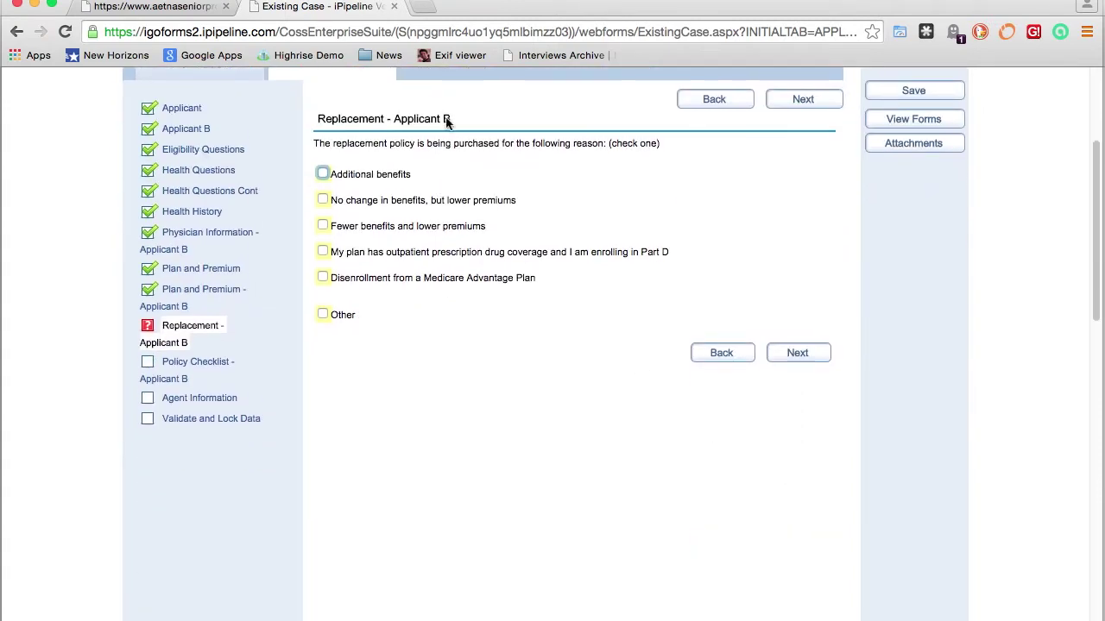
drag(451, 118, 396, 121)
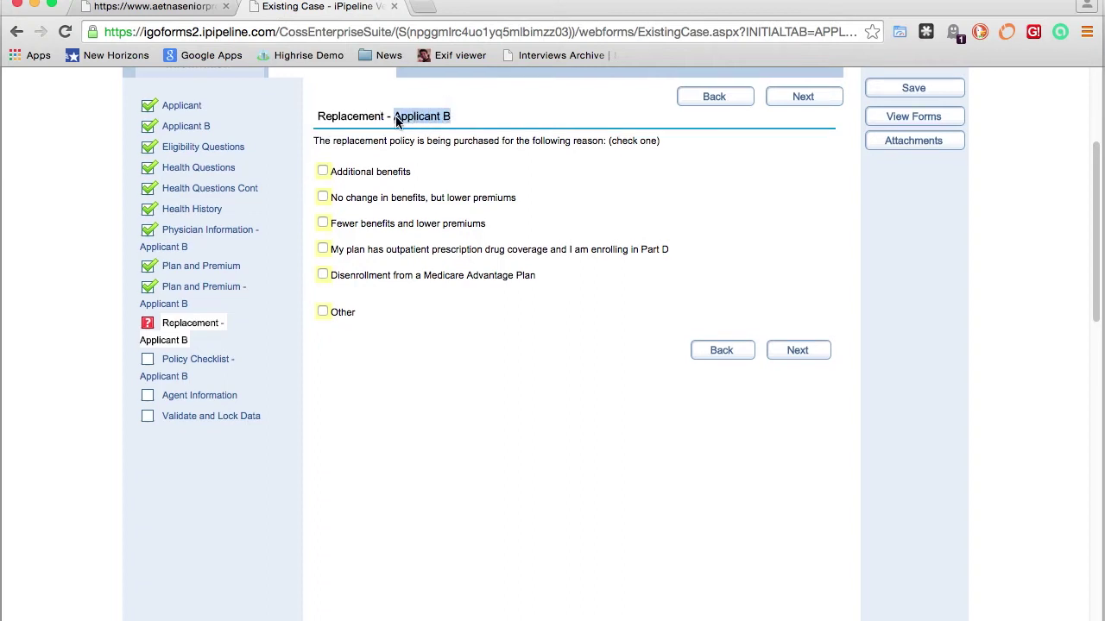
click(323, 198)
click(797, 350)
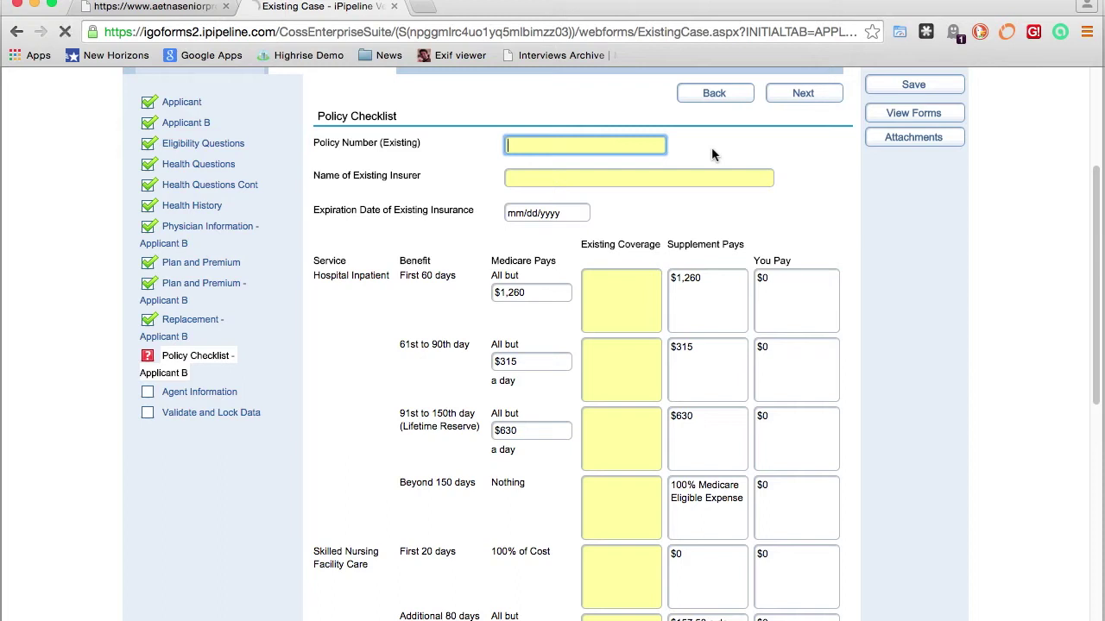
Enter the existing policy number, insurer BCBS and expiration date 01/31/2015
text(12345678)
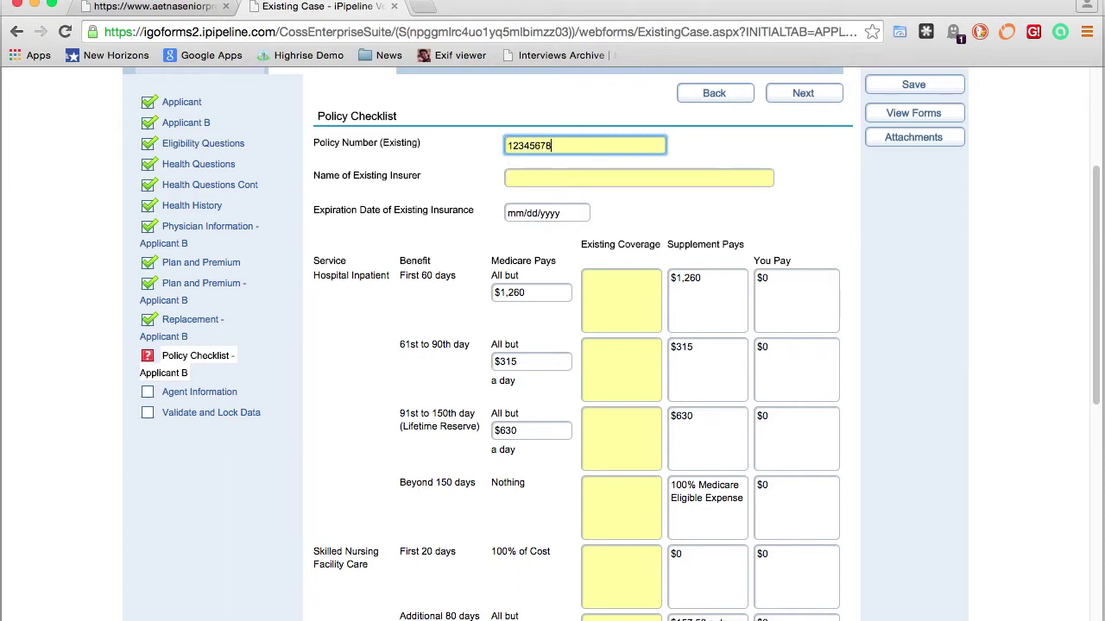
click(638, 178)
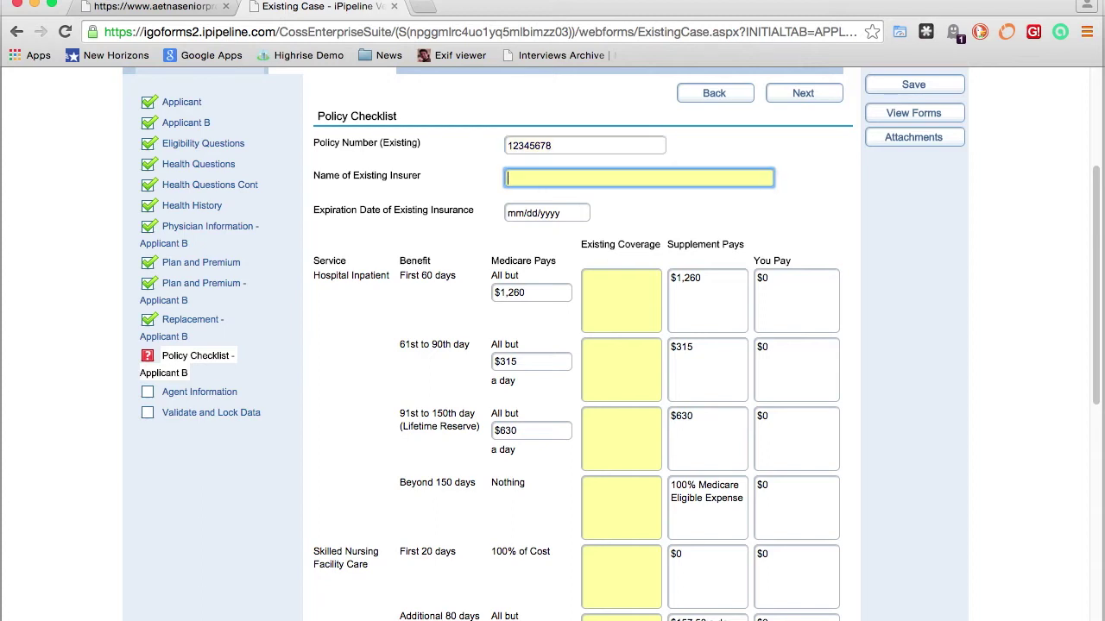
text(BCBS)
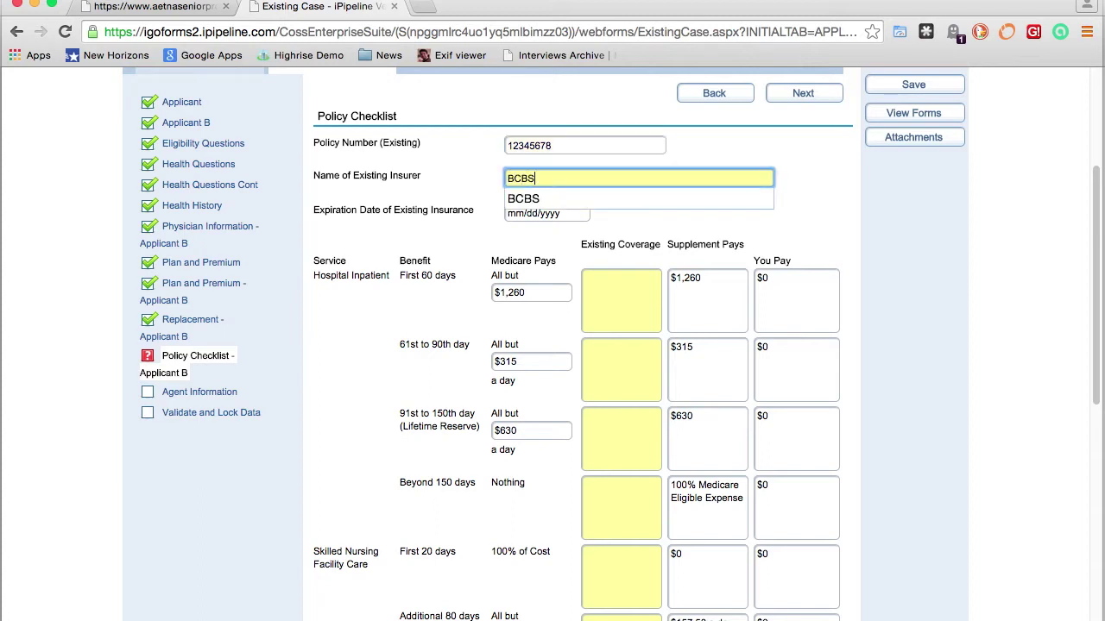
key(Tab)
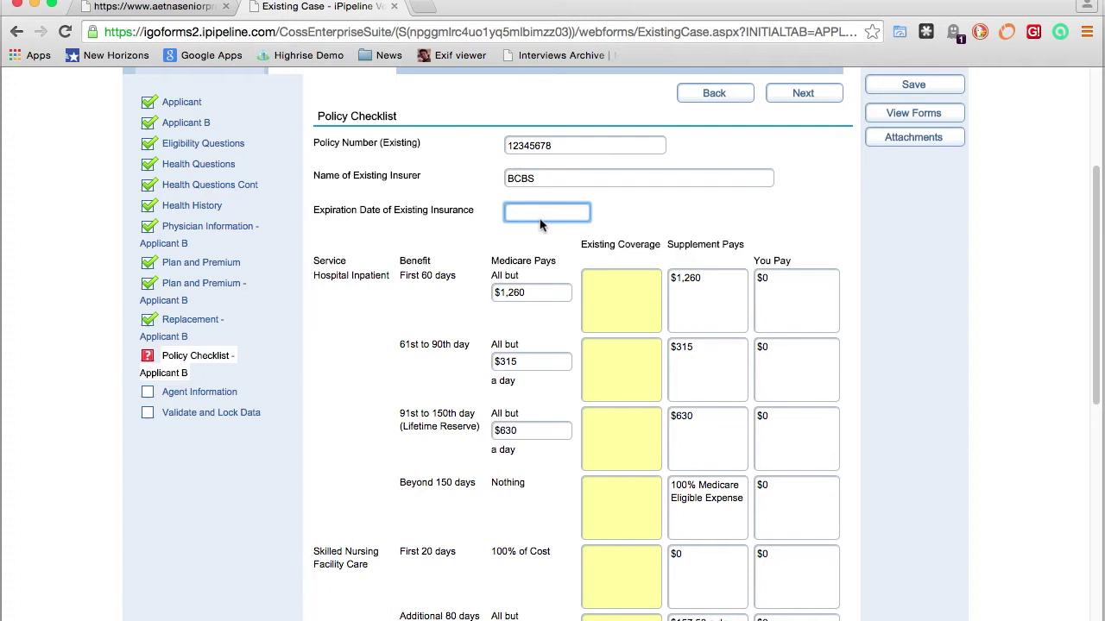
text(1/31/2015)
key(Tab)
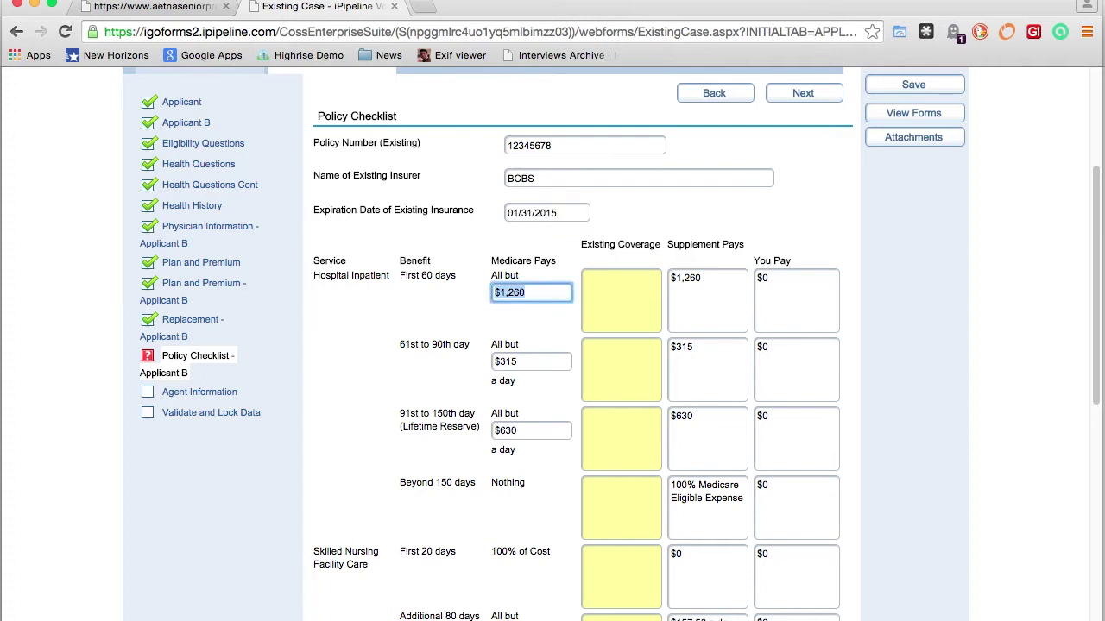
Copy Supplement Pays into Existing Coverage, including $157.50 a day and $147 plus 20%
key(Tab)
scroll(701, 276, down, 3)
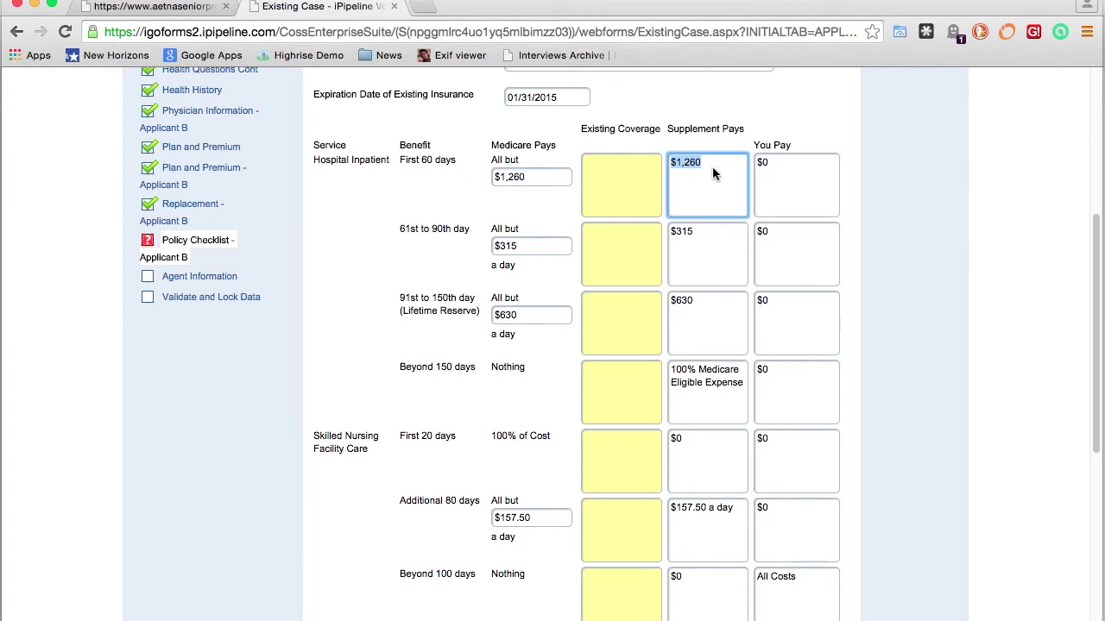
key(Tab)
key(Tab)
key(Tab)
key(Tab)
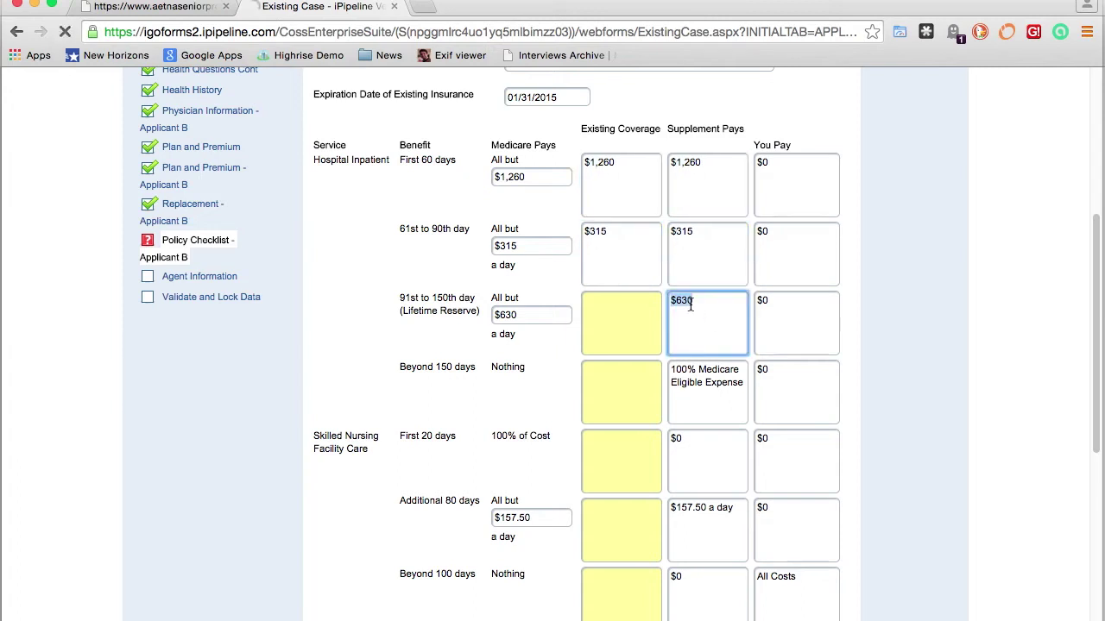
key(Tab)
key(Tab)
key(Tab)
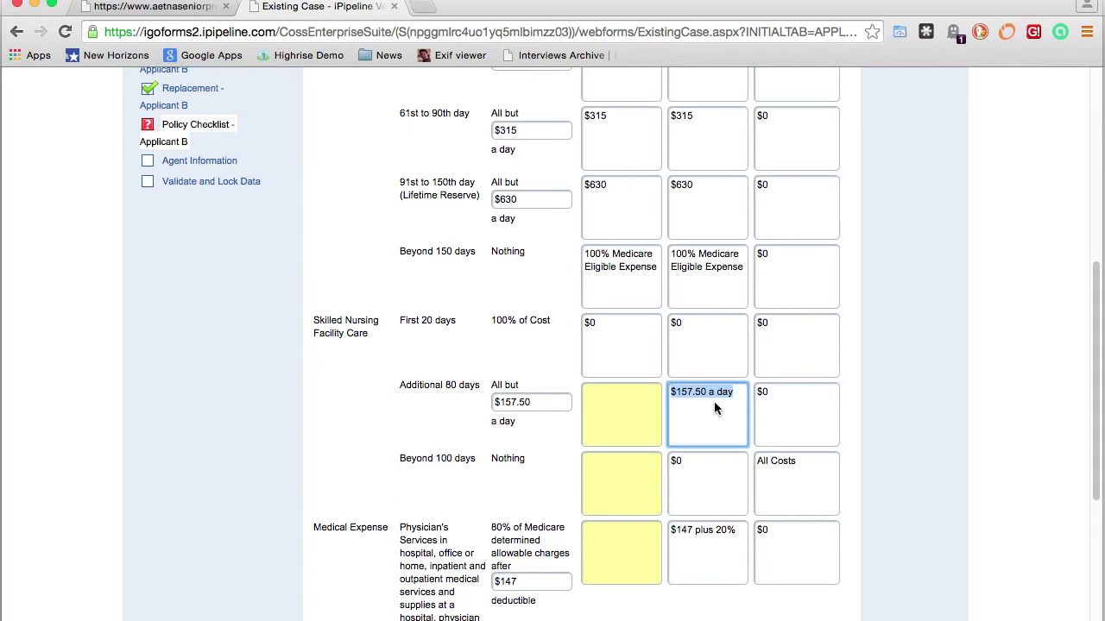
click(628, 399)
text($157.50 a day)
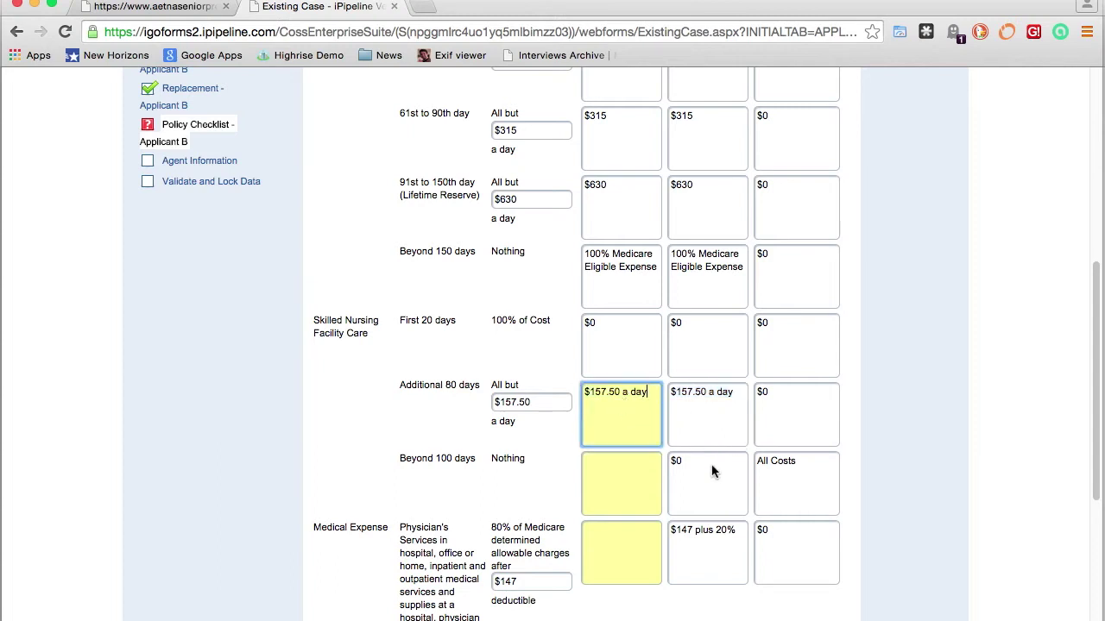
click(712, 472)
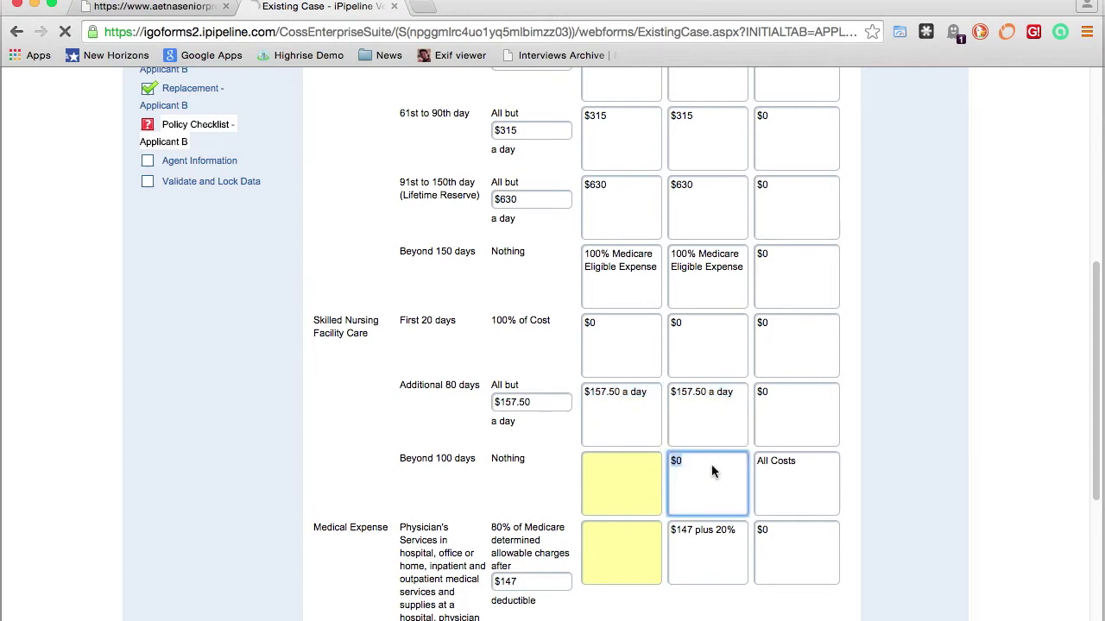
click(623, 466)
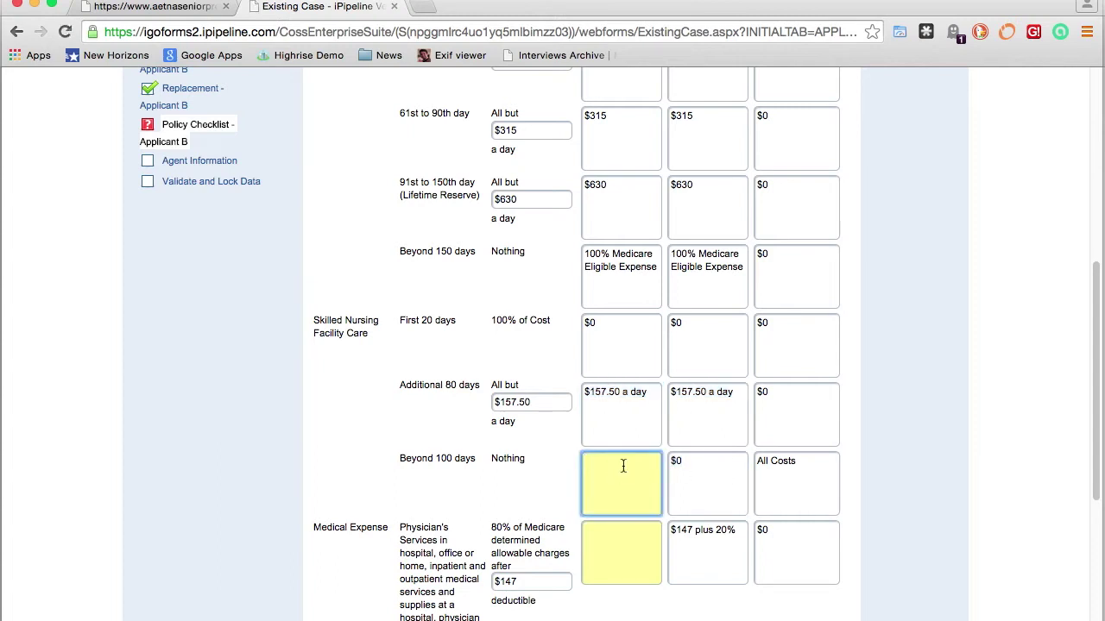
click(711, 544)
key(super+c)
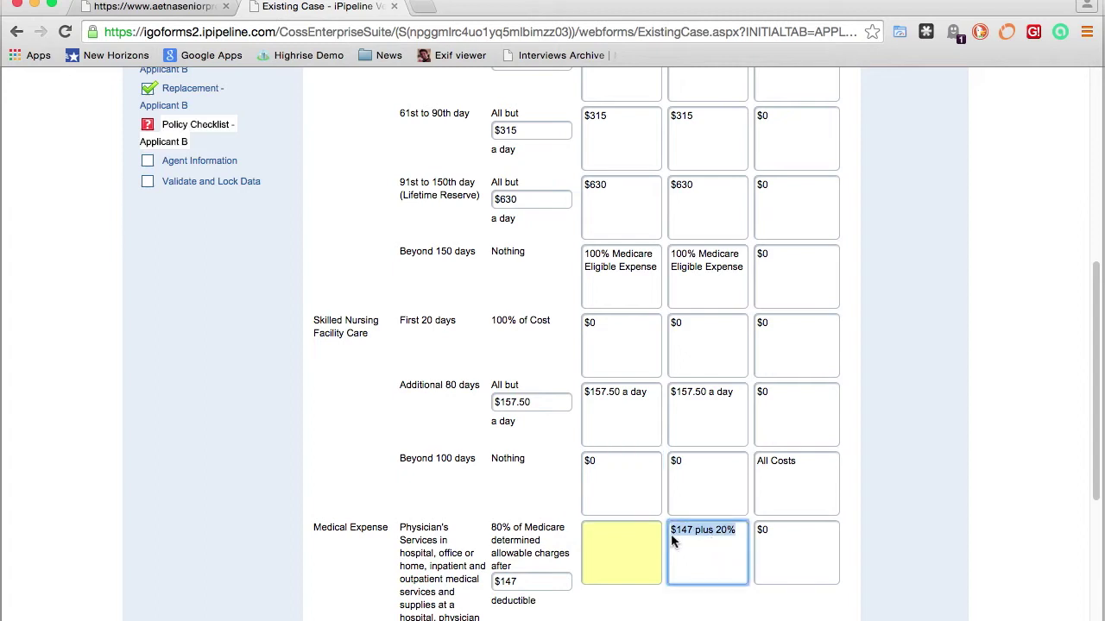
click(649, 536)
key(super+v)
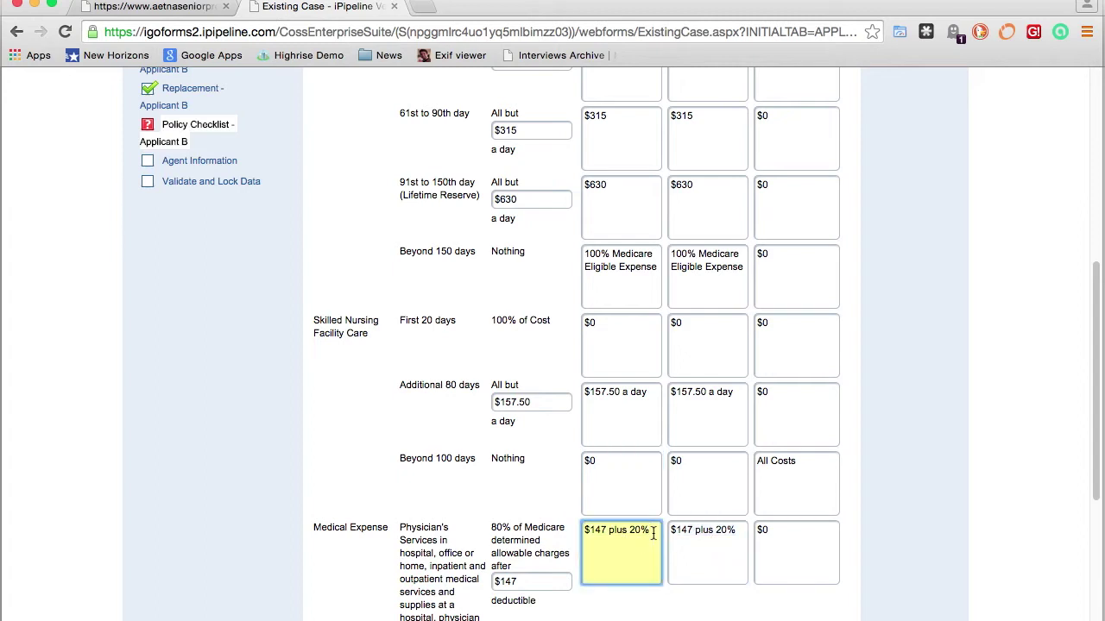
Copy $0 for Home Health Care and $147 for durable equipment into Existing Coverage, then continue
scroll(703, 505, down, 5)
scroll(704, 512, down, 1)
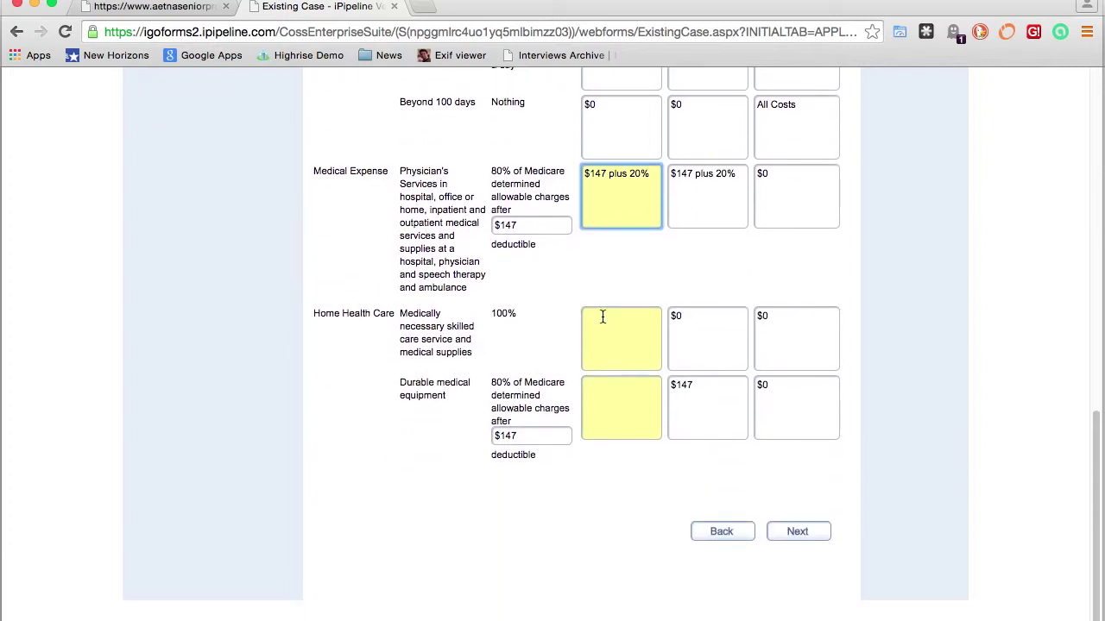
double_click(683, 324)
key(super+c)
click(601, 330)
key(super+v)
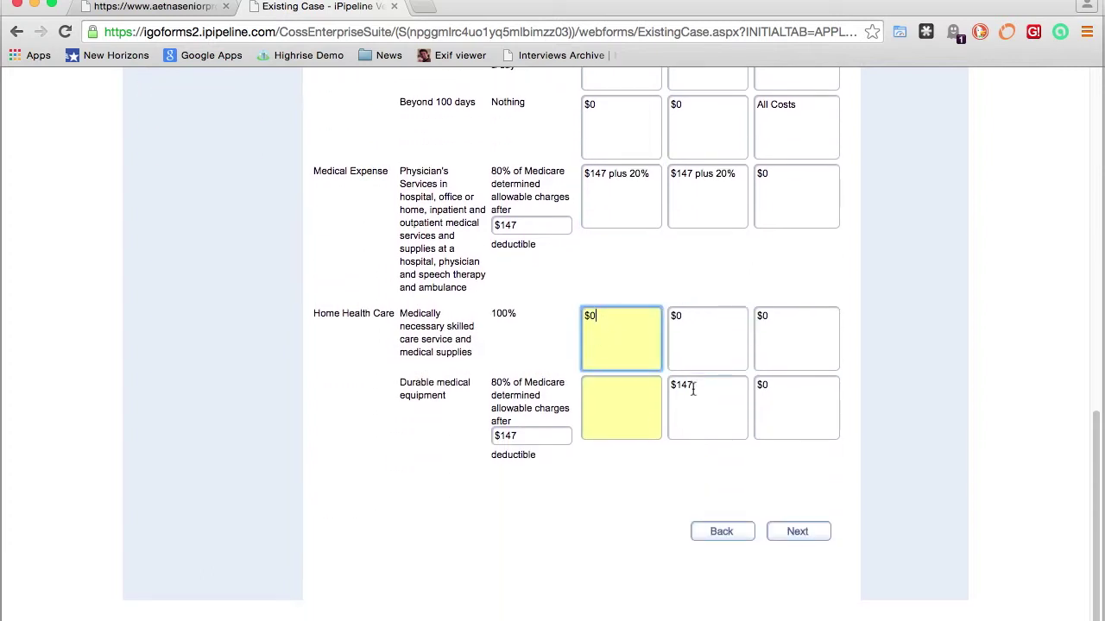
double_click(692, 390)
key(super+c)
click(613, 395)
key(super+v)
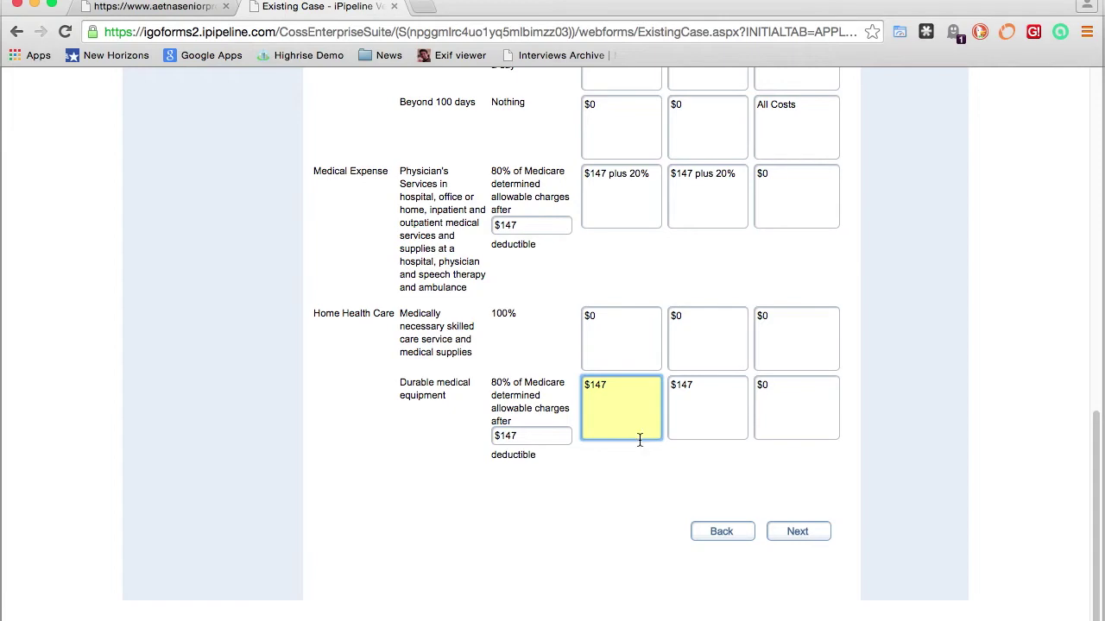
key(Tab)
scroll(620, 255, up, 1)
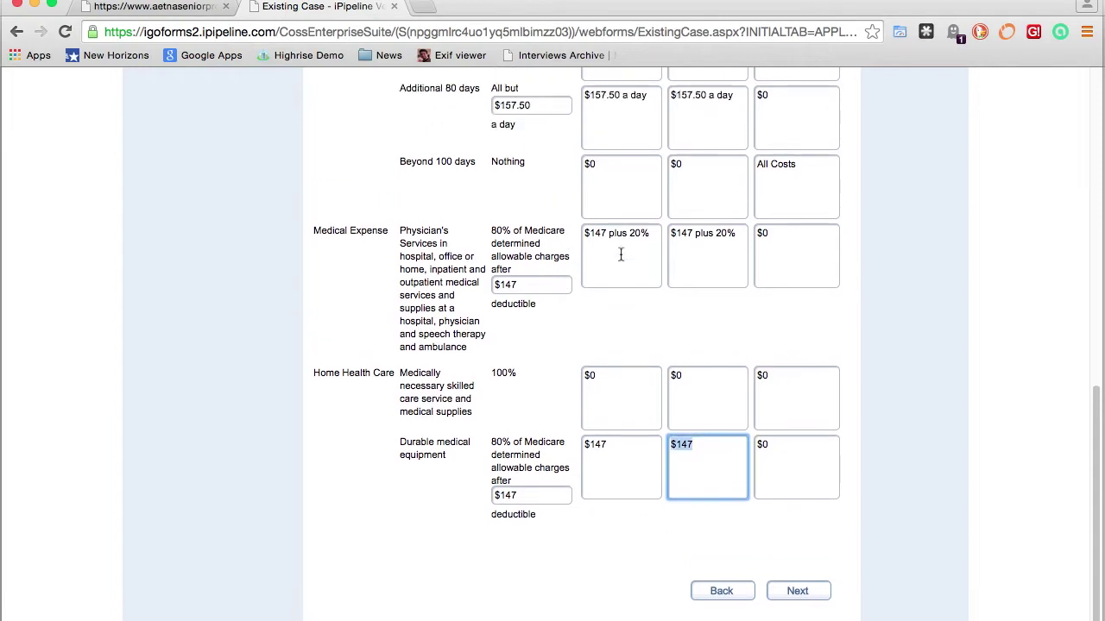
scroll(620, 254, up, 10)
scroll(620, 252, down, 10)
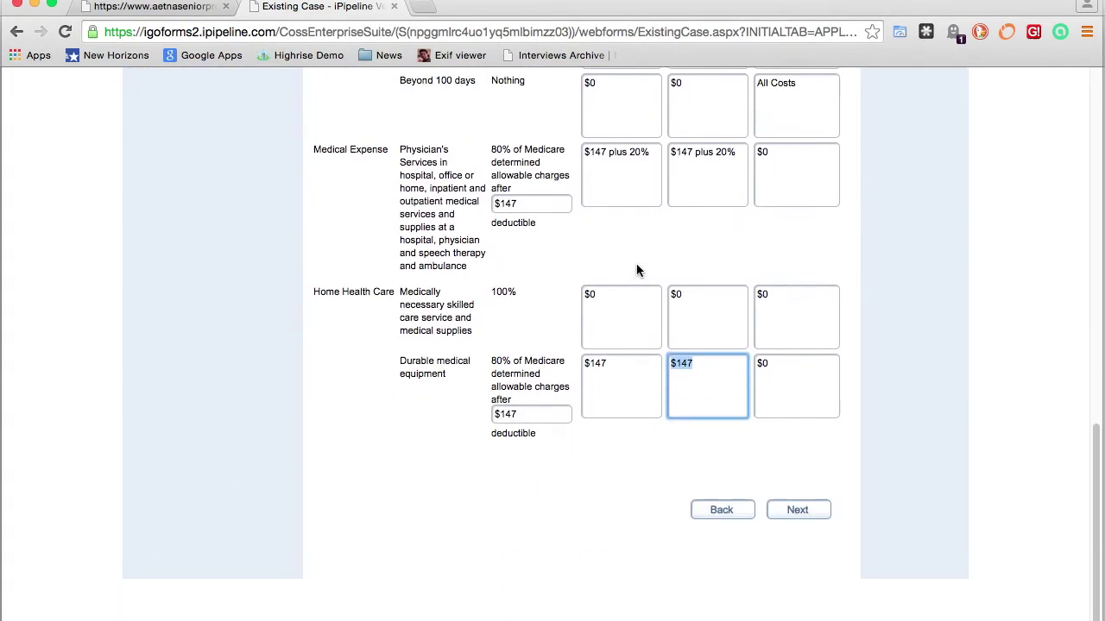
click(790, 535)
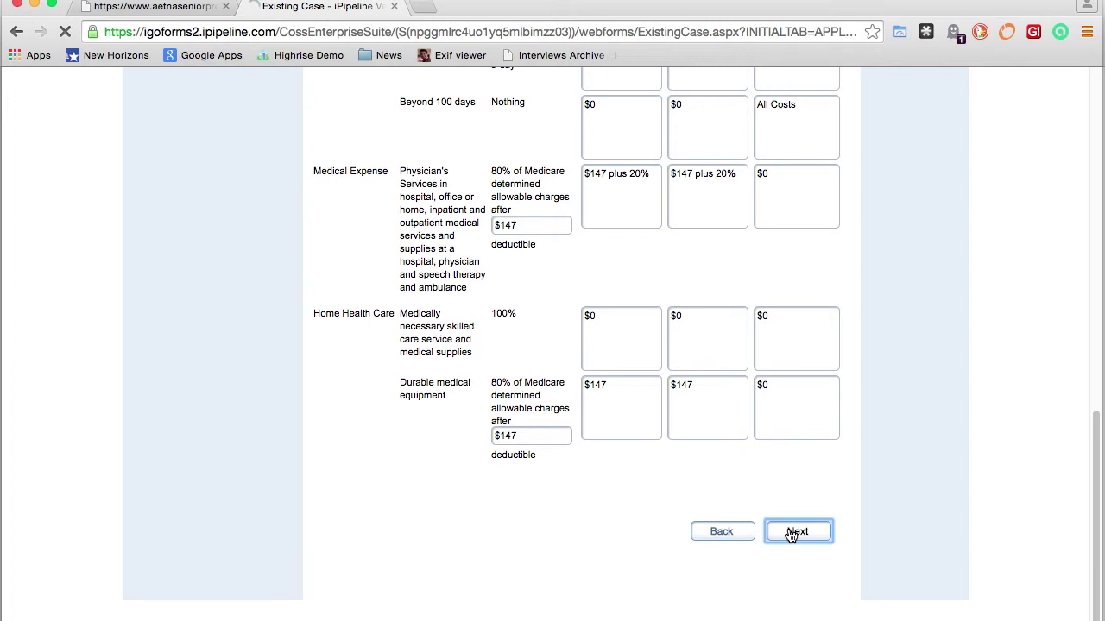
scroll(862, 490, down, 3)
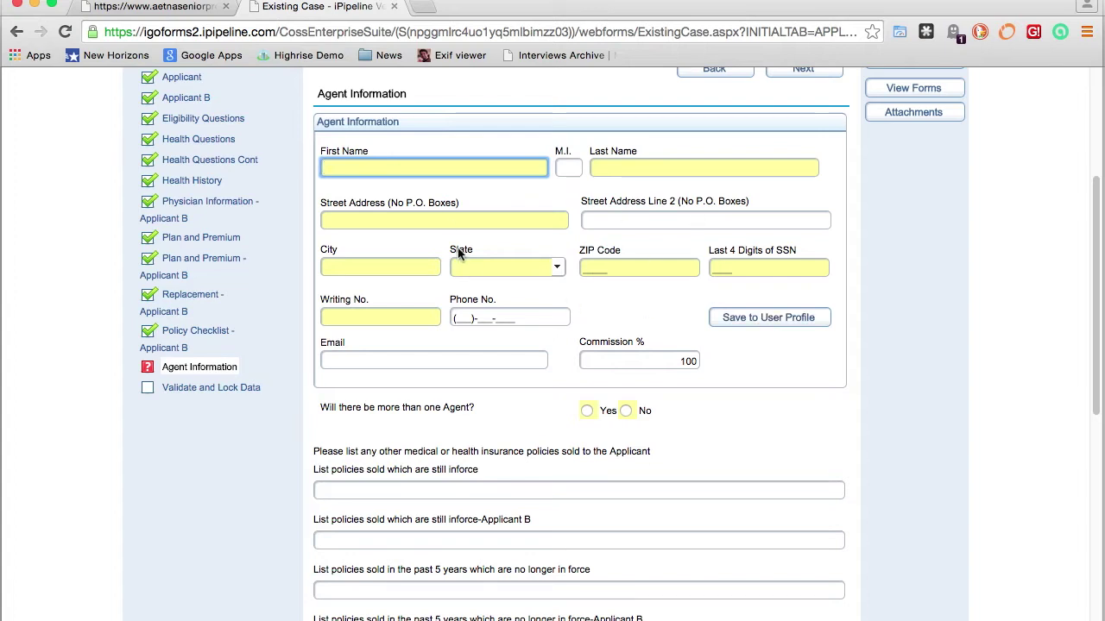
Fill in the agent's name, office address, ZIP code, phone numbers and e-mail
key(Tab)
key(Tab)
key(Tab)
key(Tab)
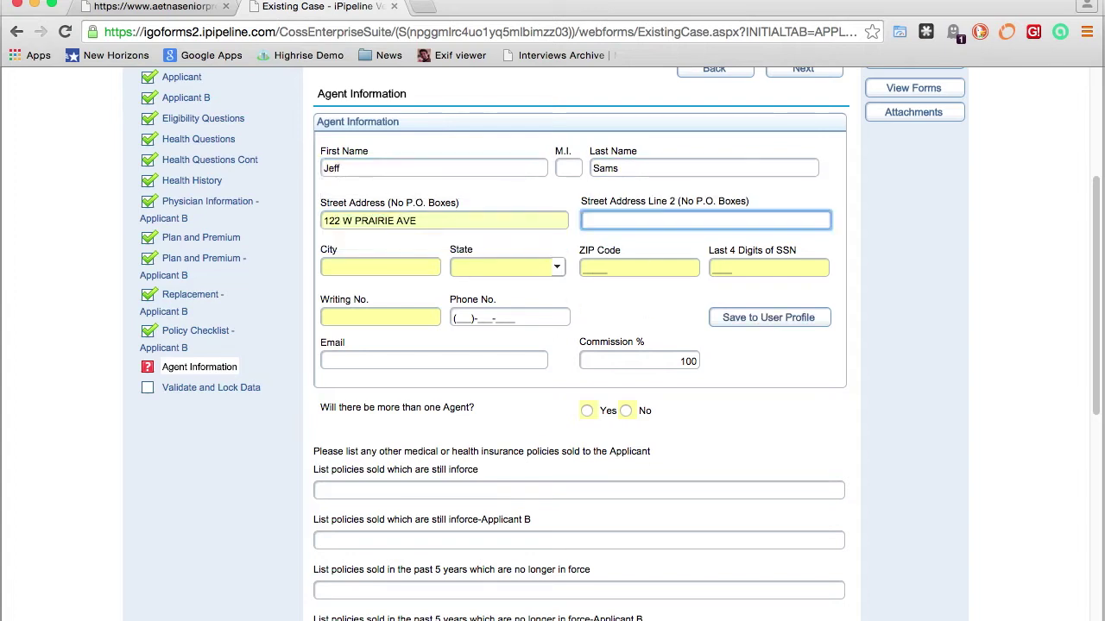
key(Tab)
key(Tab)
key(Tab)
text(1234)
key(Tab)
text(12345678)
key(Tab)
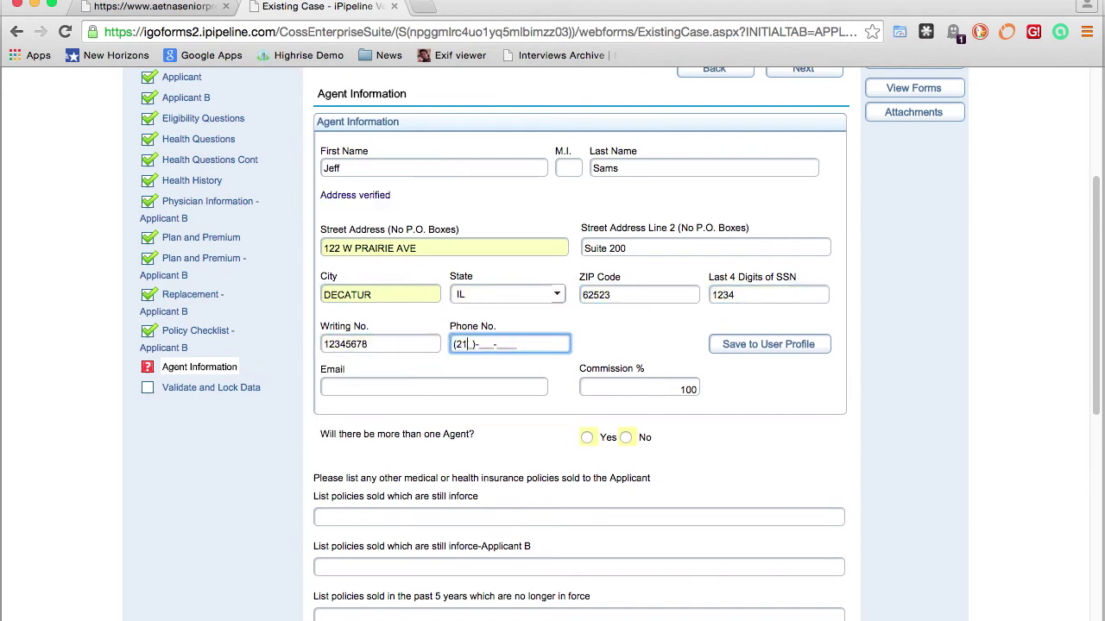
key(Tab)
Answer No to more than one agent on the application
scroll(628, 439, down, 1)
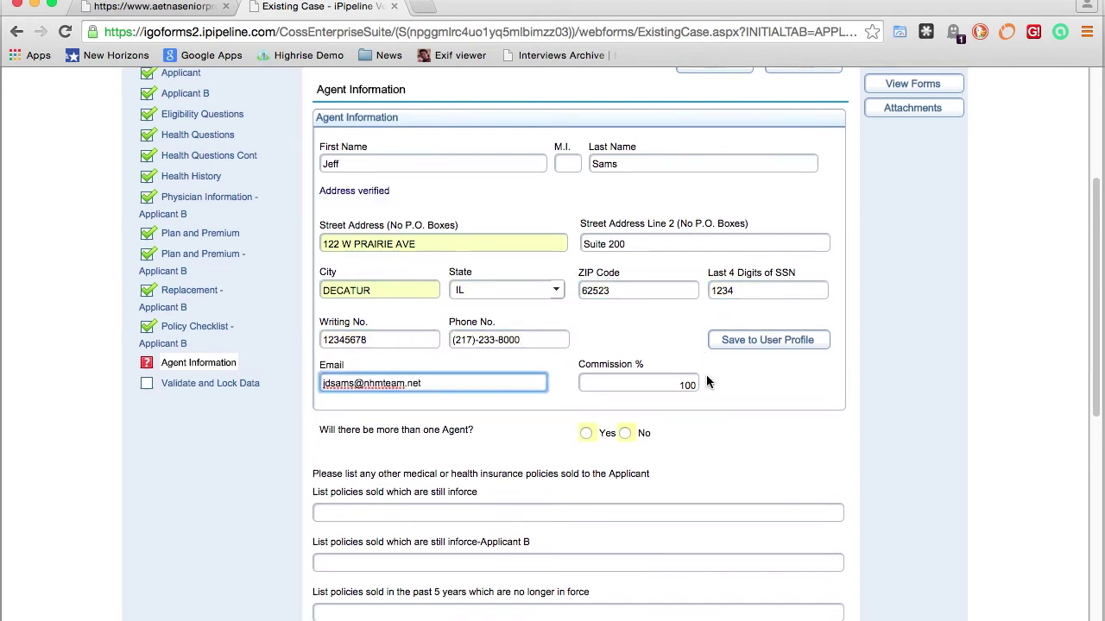
click(587, 433)
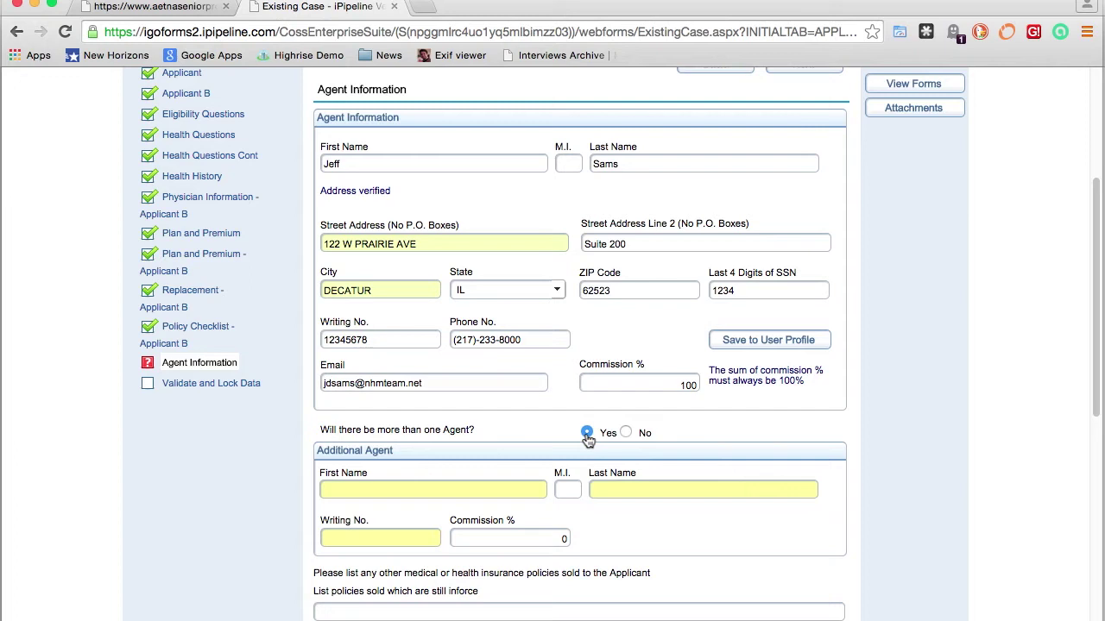
click(626, 433)
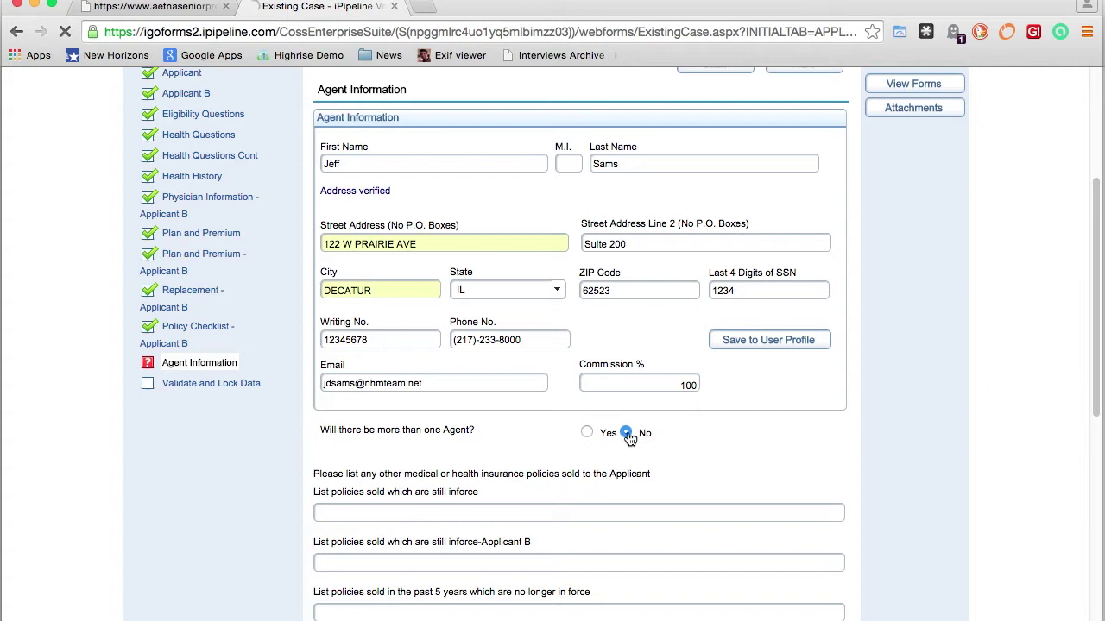
click(587, 434)
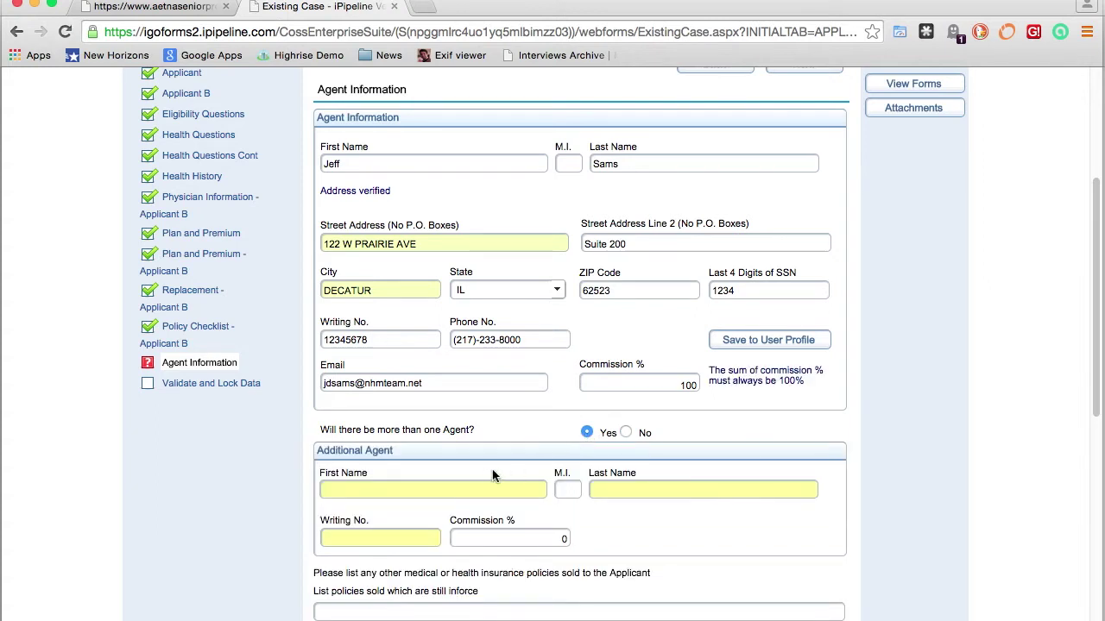
scroll(557, 432, down, 3)
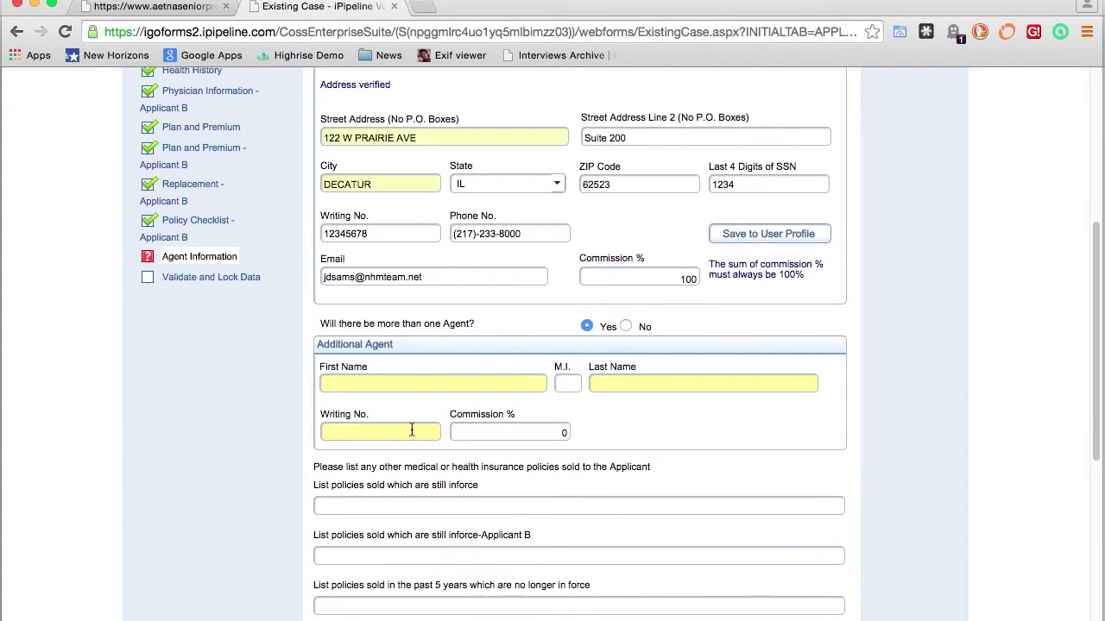
click(626, 326)
Mail the policy to the first applicant and begin the agent note 'This is only a t'
scroll(641, 330, down, 1)
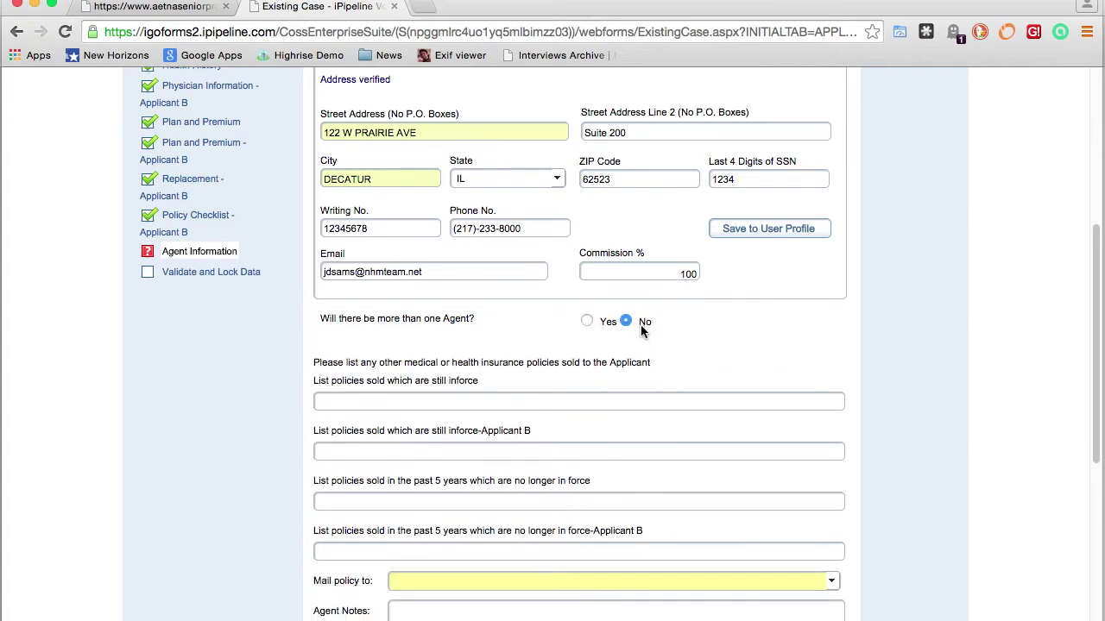
scroll(641, 331, down, 4)
scroll(641, 325, down, 1)
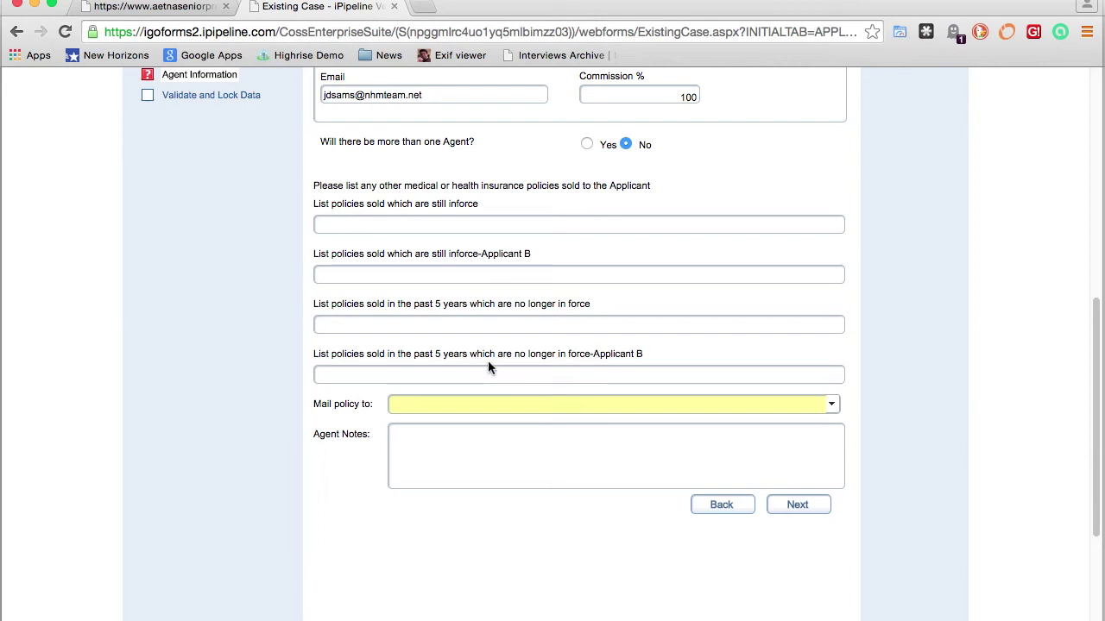
click(834, 404)
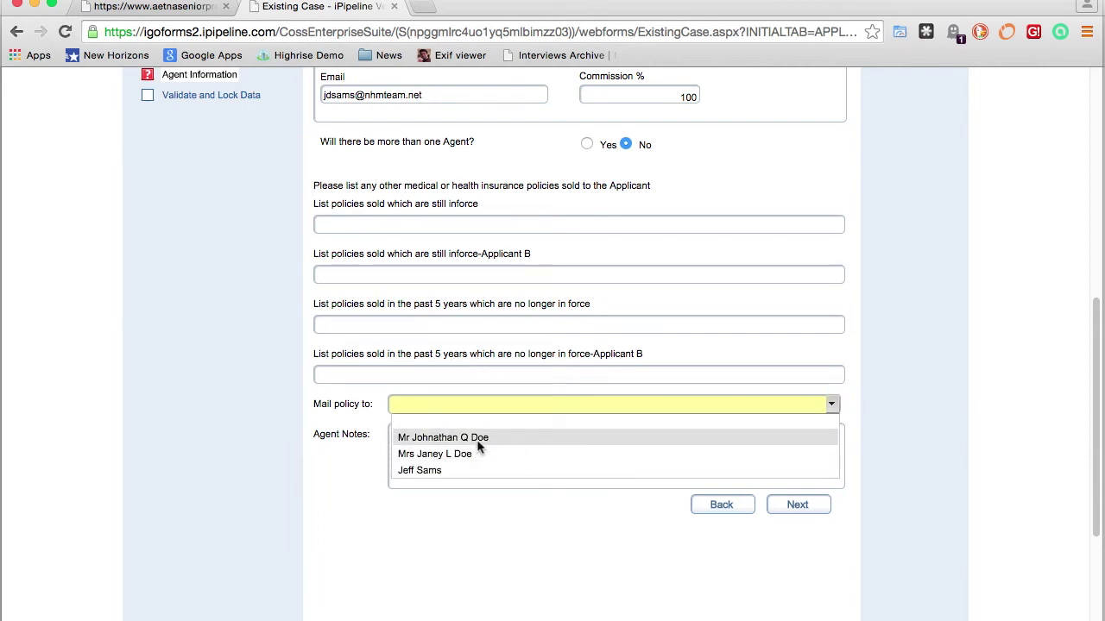
click(470, 438)
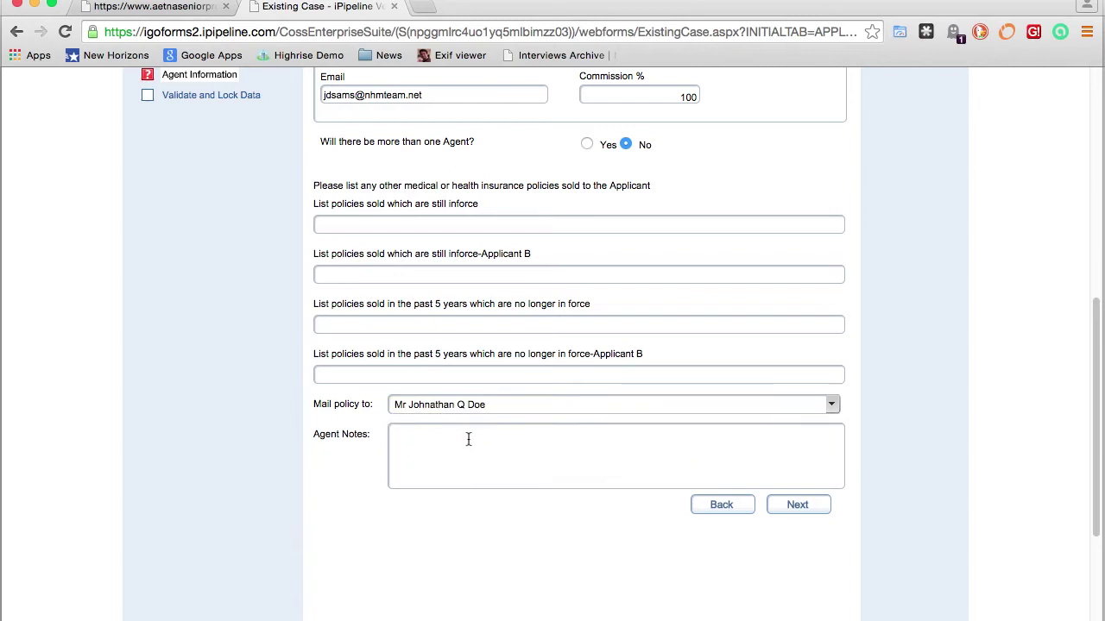
click(443, 456)
text(Thi)
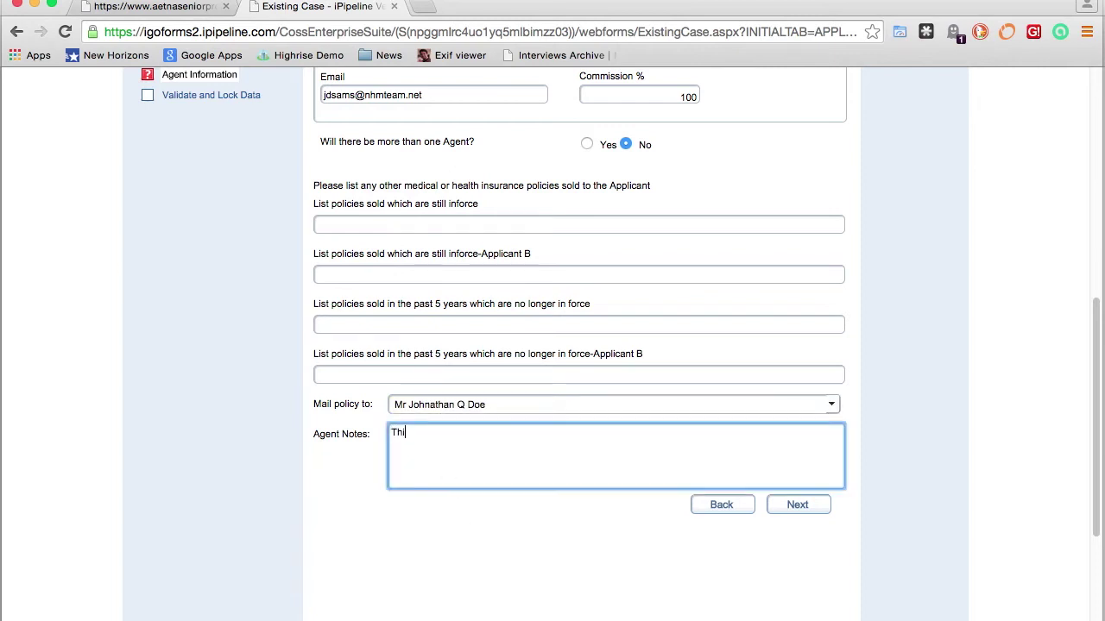
text(s is only a test)
Validate the Agent Information, lock the application, and proceed to the Signature Method page
click(798, 505)
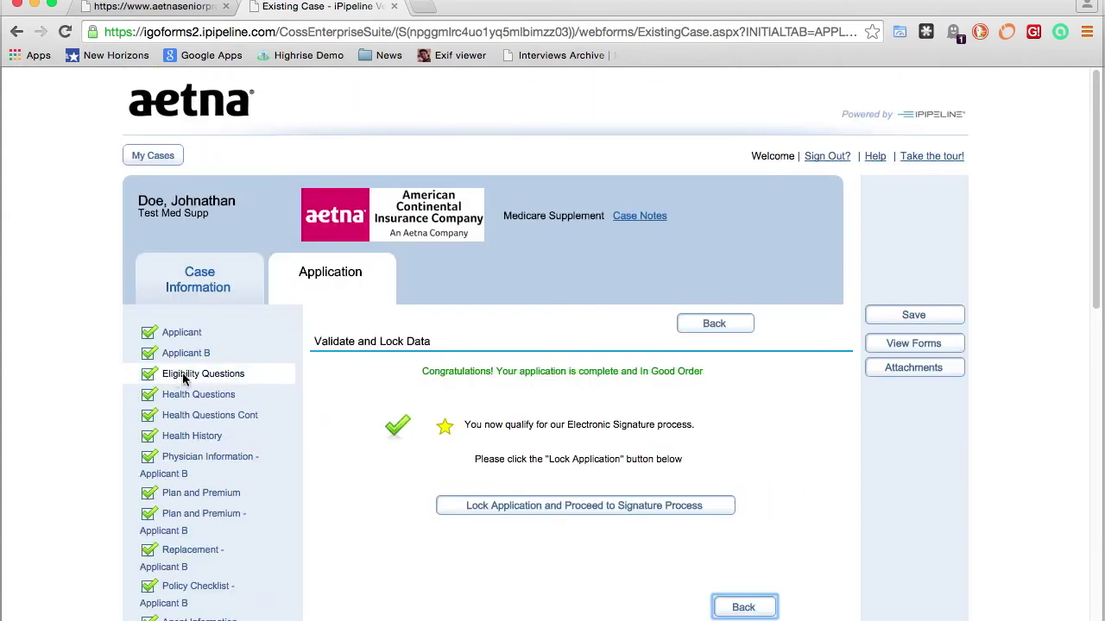
scroll(183, 380, down, 3)
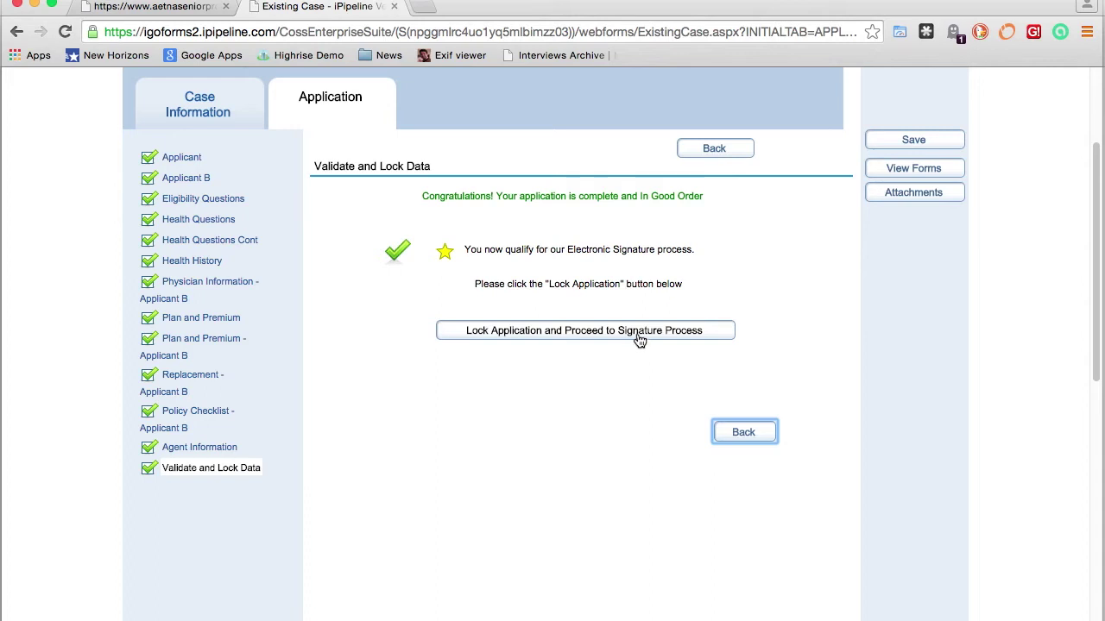
click(585, 337)
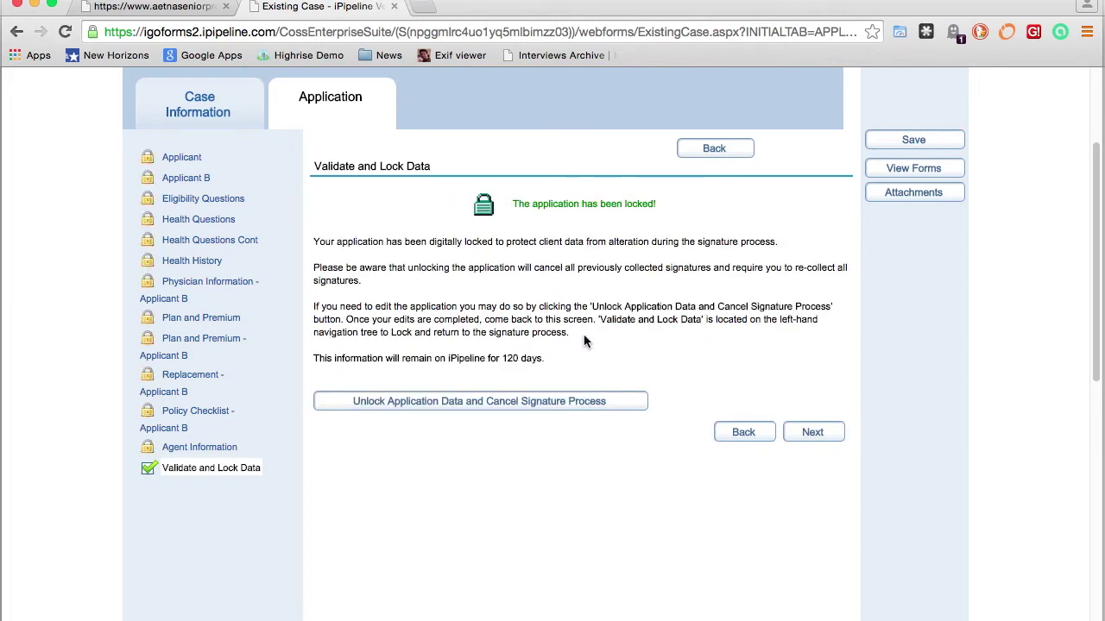
click(813, 433)
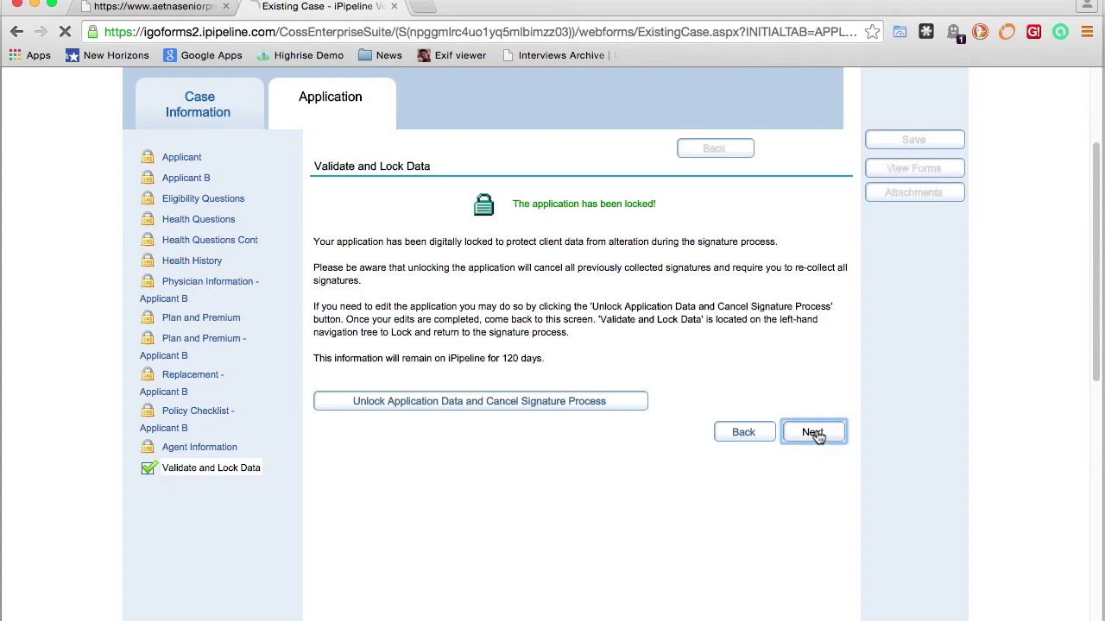
scroll(835, 409, down, 5)
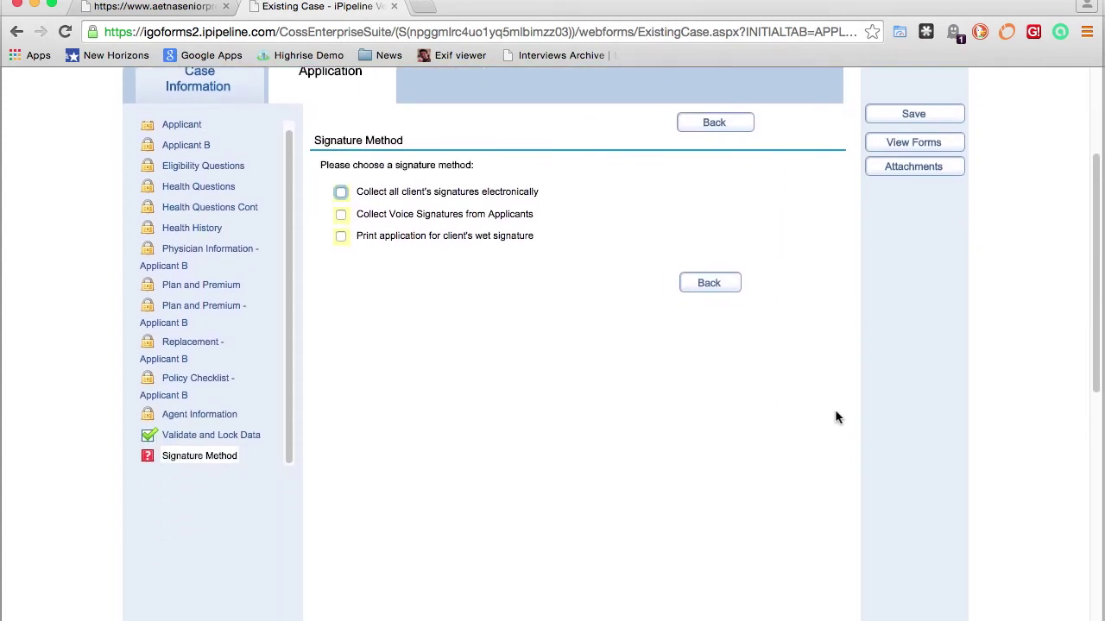
scroll(835, 418, down, 1)
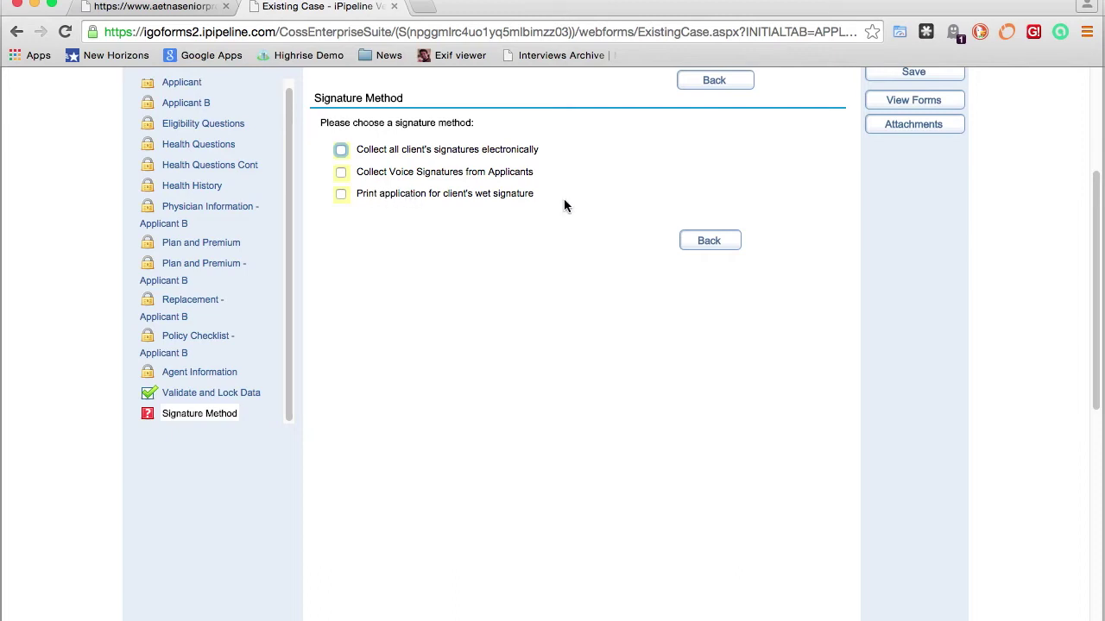
scroll(564, 205, up, 3)
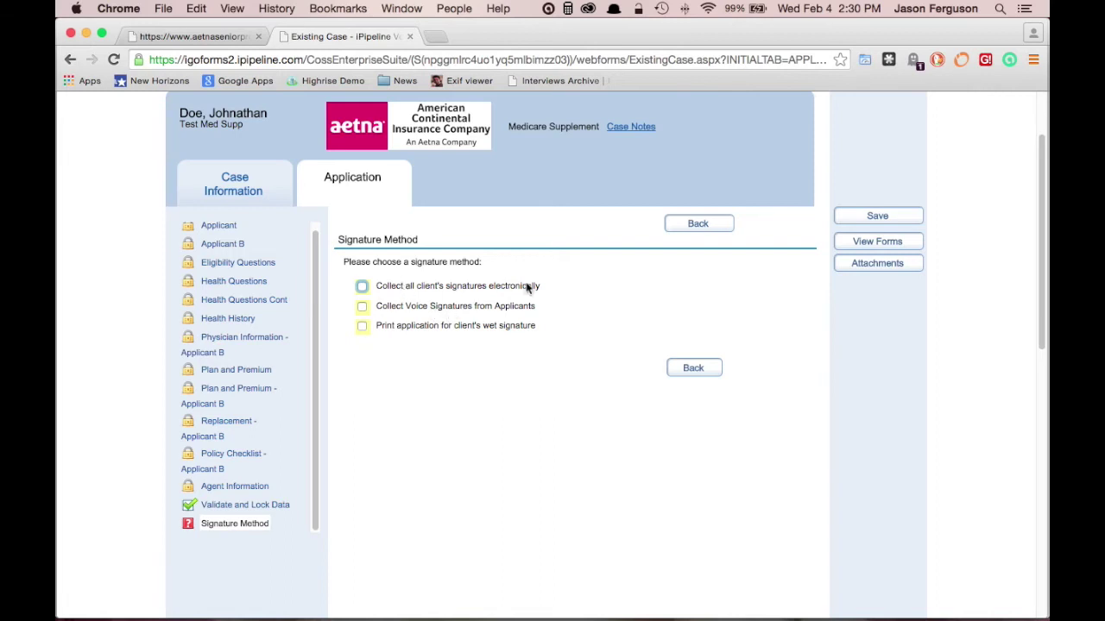
Choose electronic collection of all signatures, mark Applicant and Applicant B Present, and continue
click(363, 288)
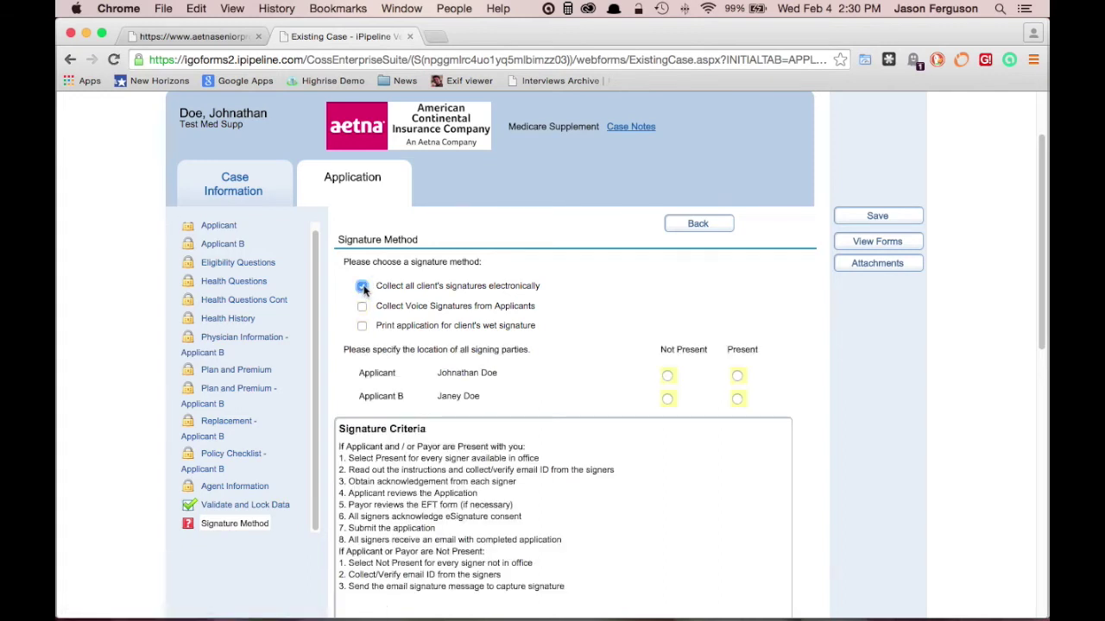
scroll(656, 315, down, 2)
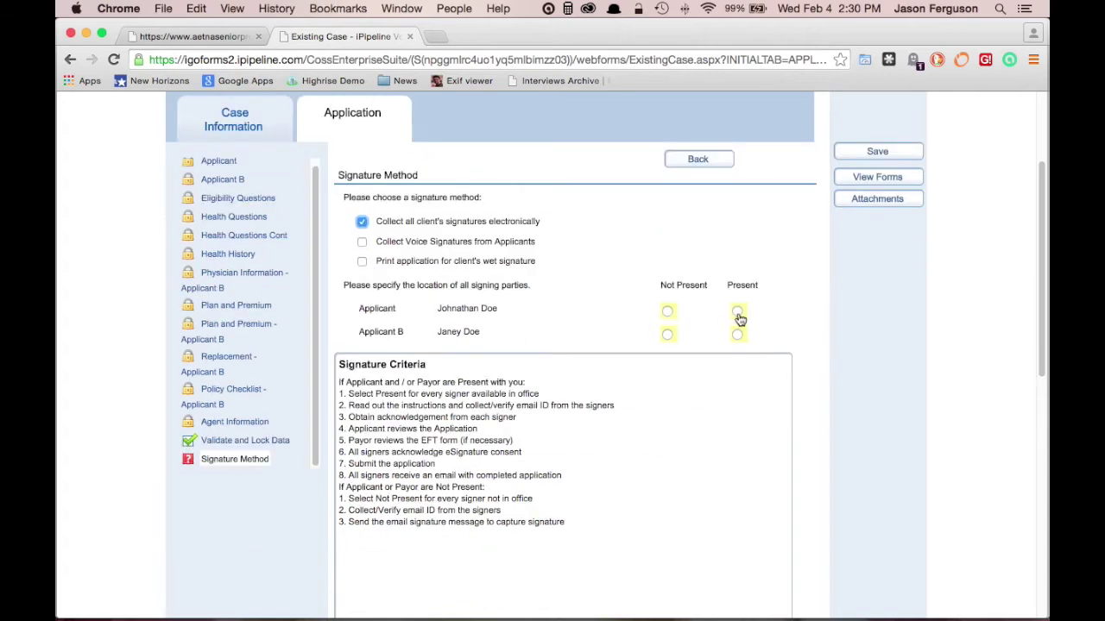
click(737, 312)
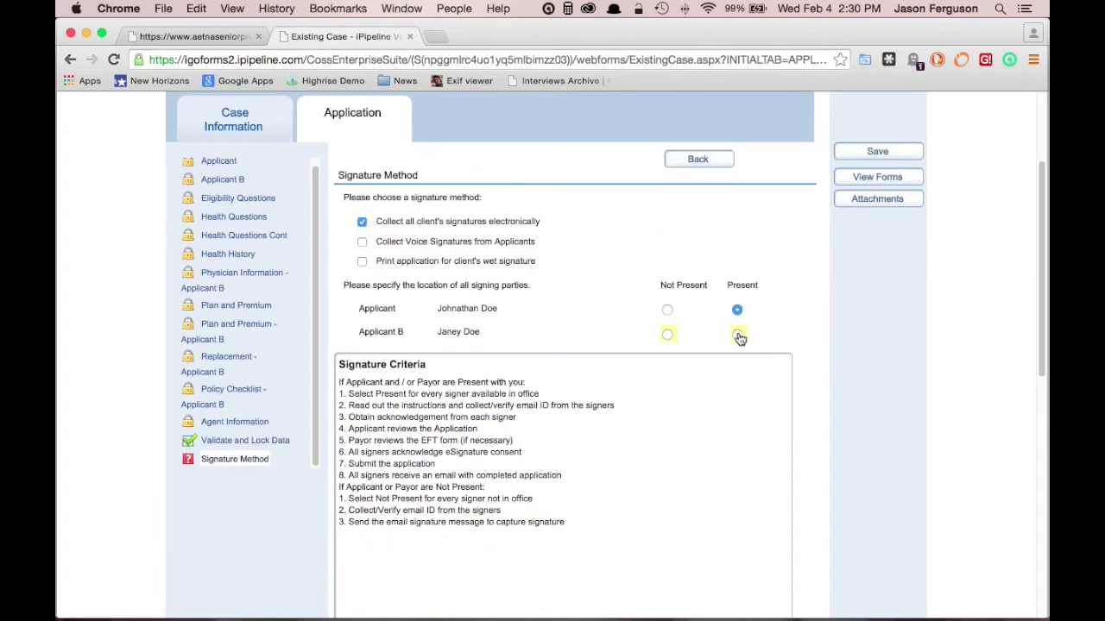
click(738, 337)
scroll(760, 328, down, 3)
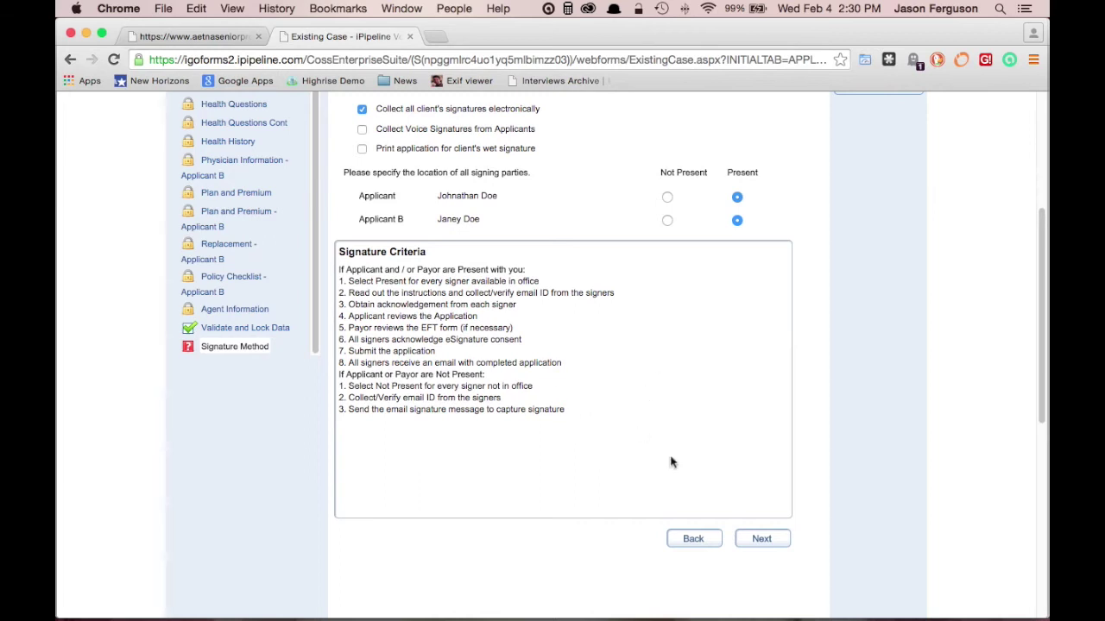
click(763, 542)
Answer Yes for Applicant A acknowledging steps 1-3 and No to an emailed signed copy
scroll(821, 492, down, 5)
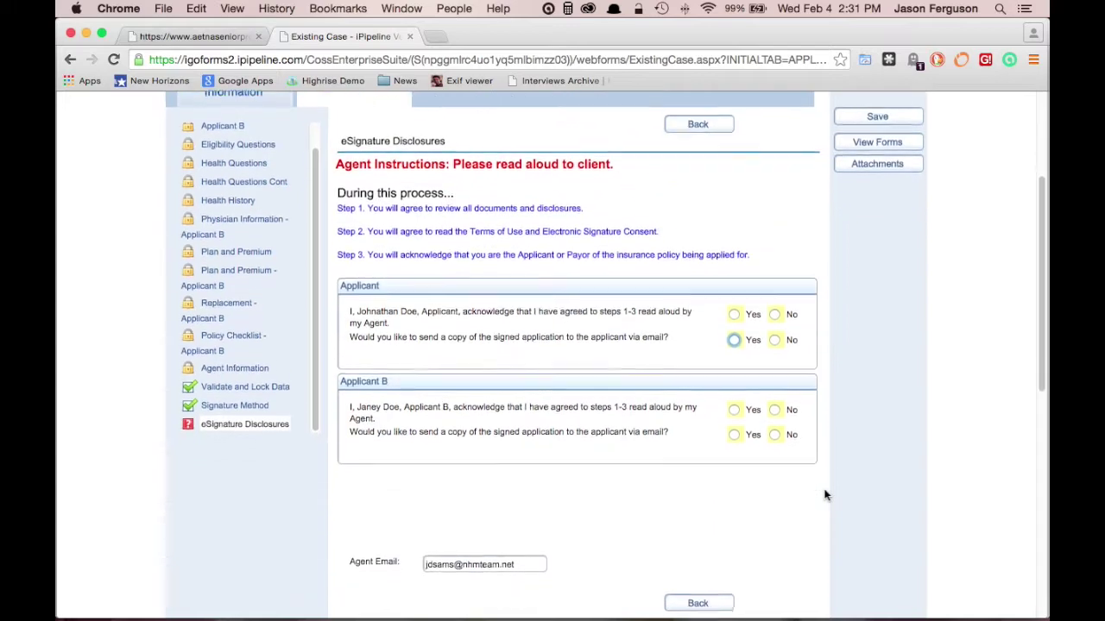
scroll(824, 495, down, 1)
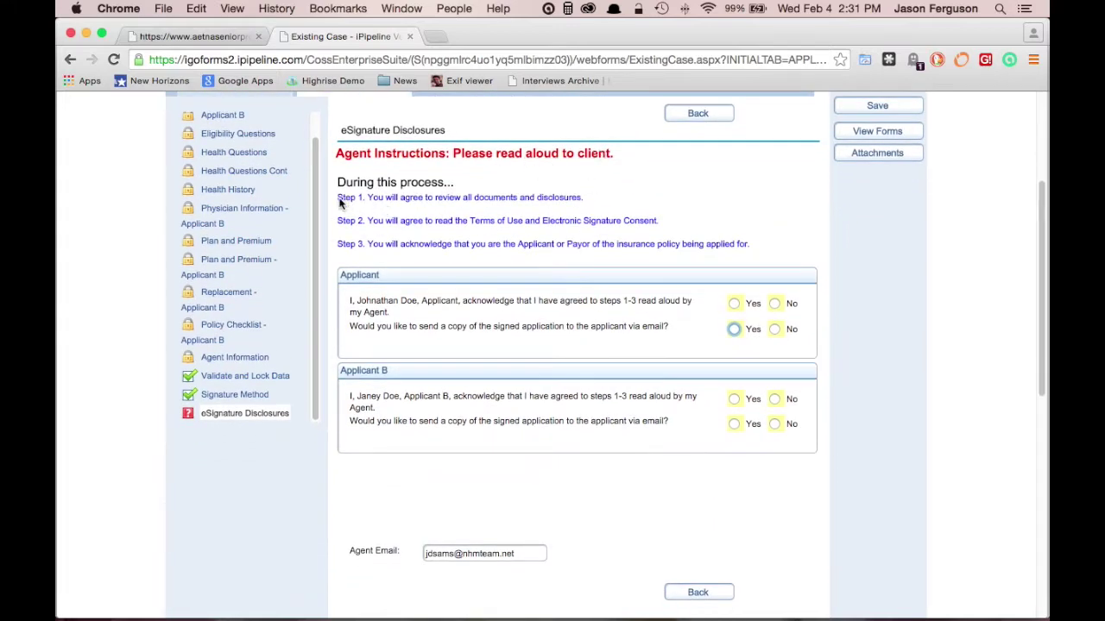
scroll(784, 249, down, 2)
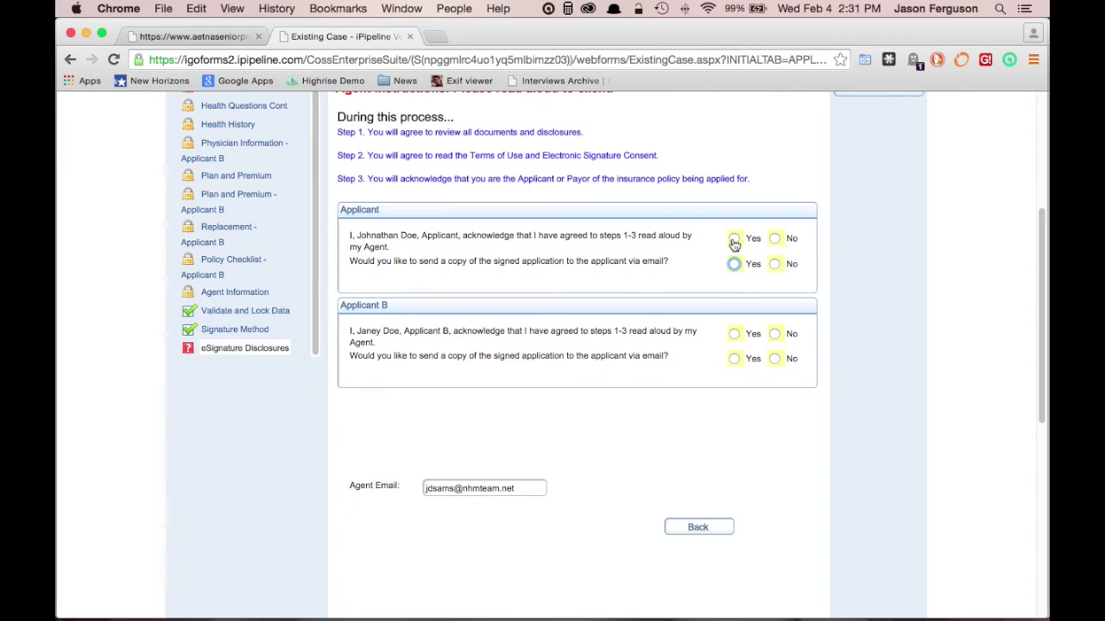
click(733, 241)
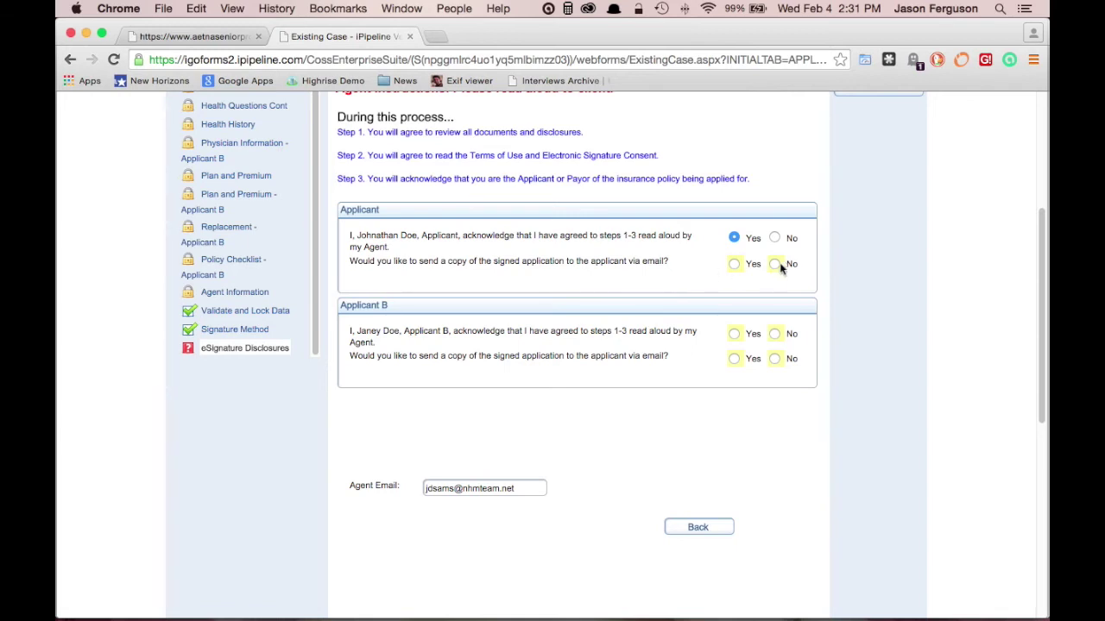
click(735, 265)
click(483, 276)
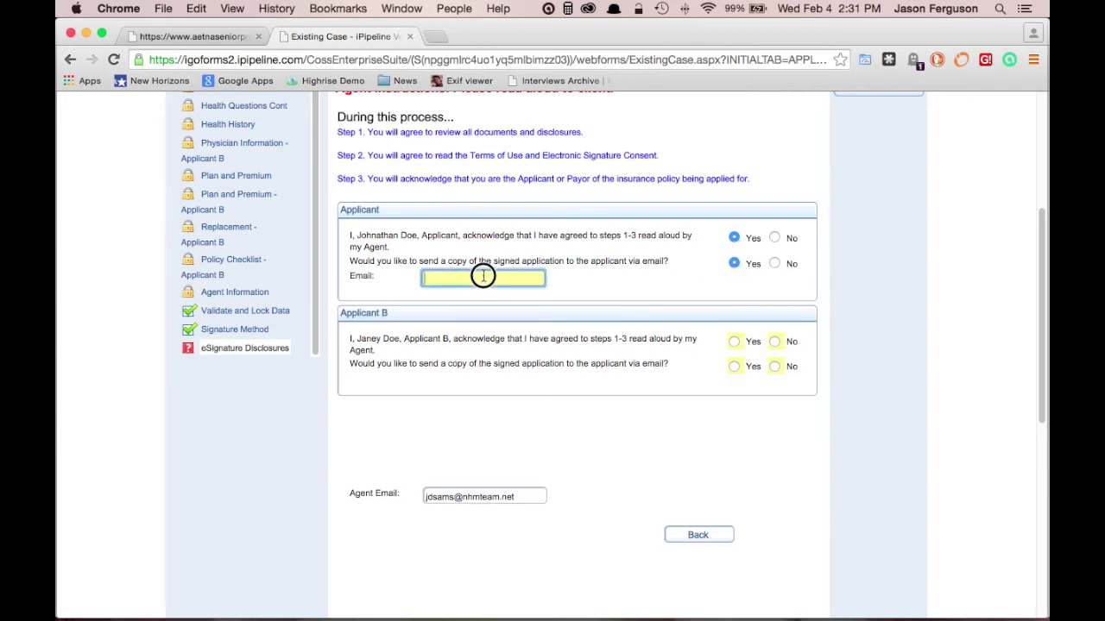
click(775, 264)
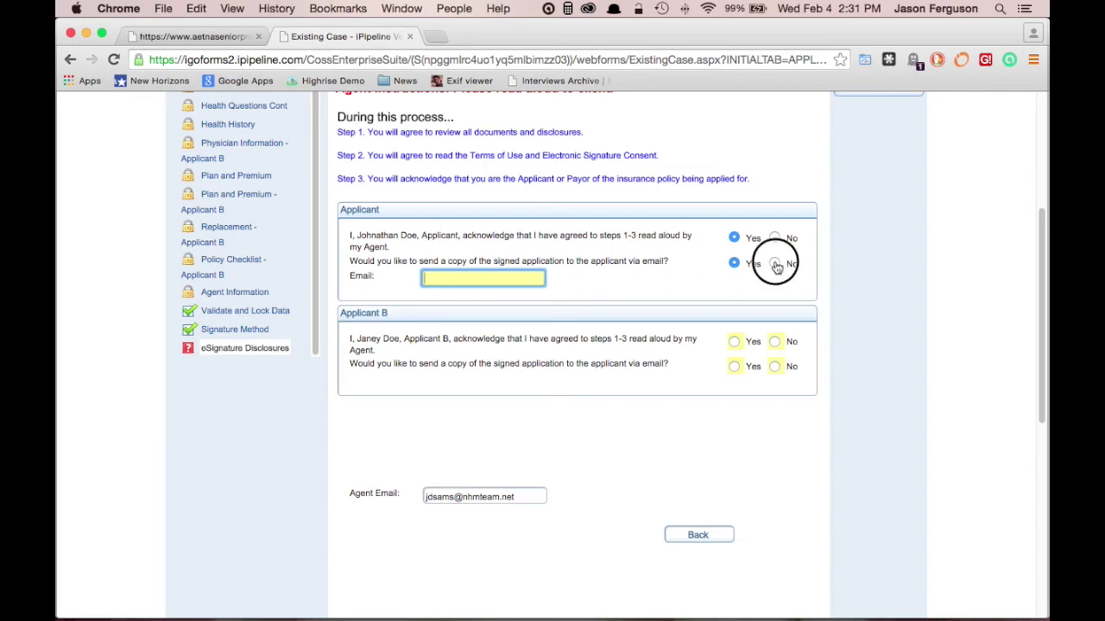
Give Applicant B's Yes acknowledgement, decline the emailed copy, and continue to eSignature Consent
click(735, 334)
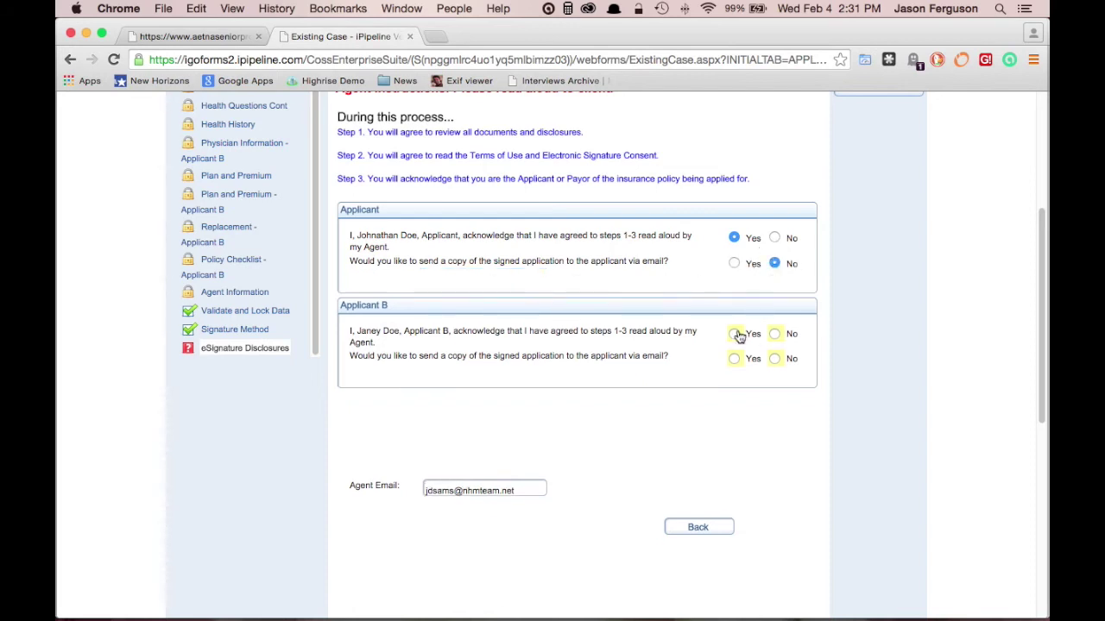
click(774, 358)
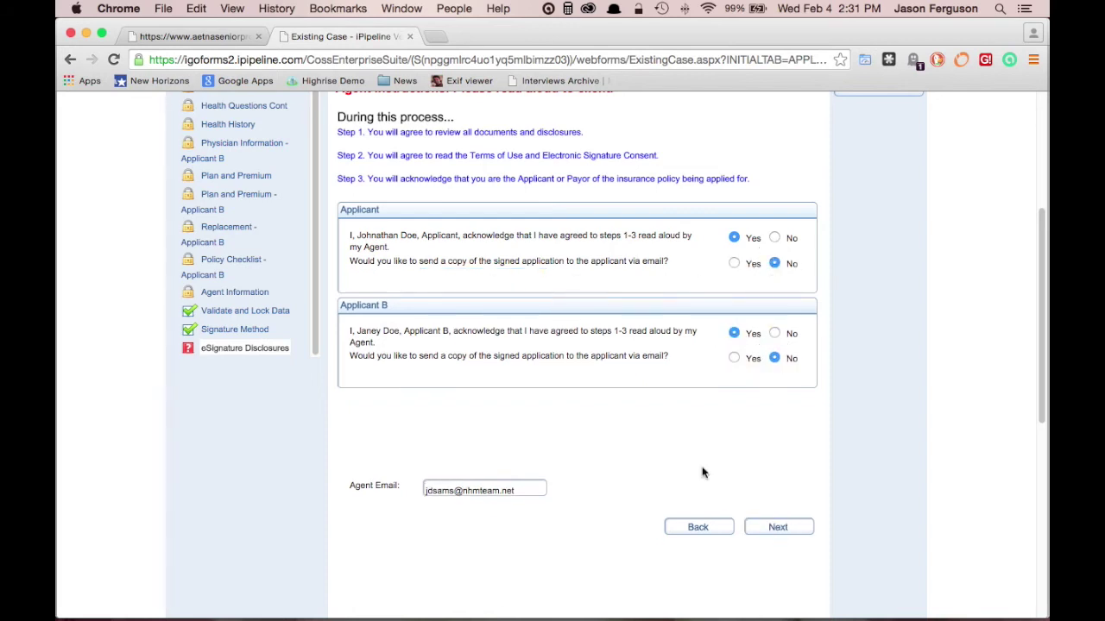
click(778, 530)
scroll(825, 514, down, 5)
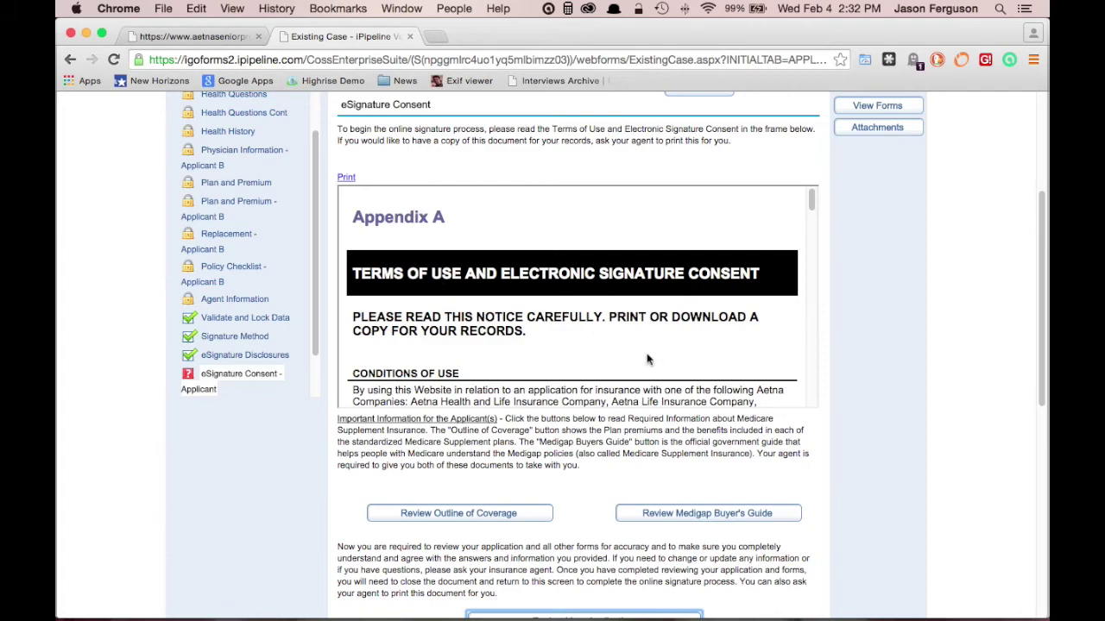
scroll(653, 352, down, 1)
scroll(653, 352, down, 10)
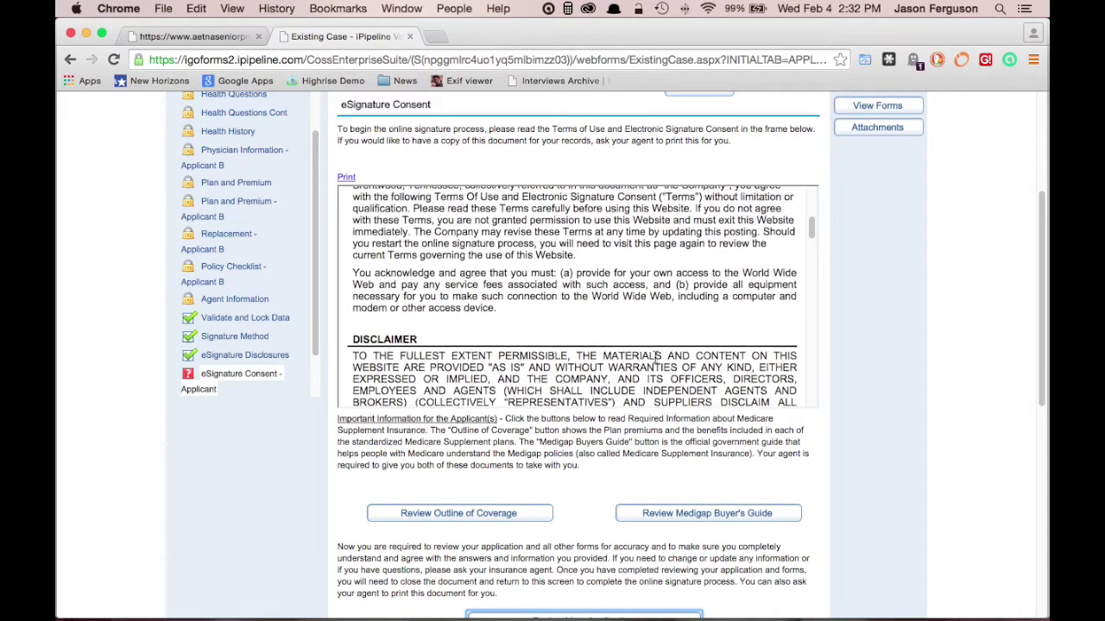
scroll(653, 358, down, 10)
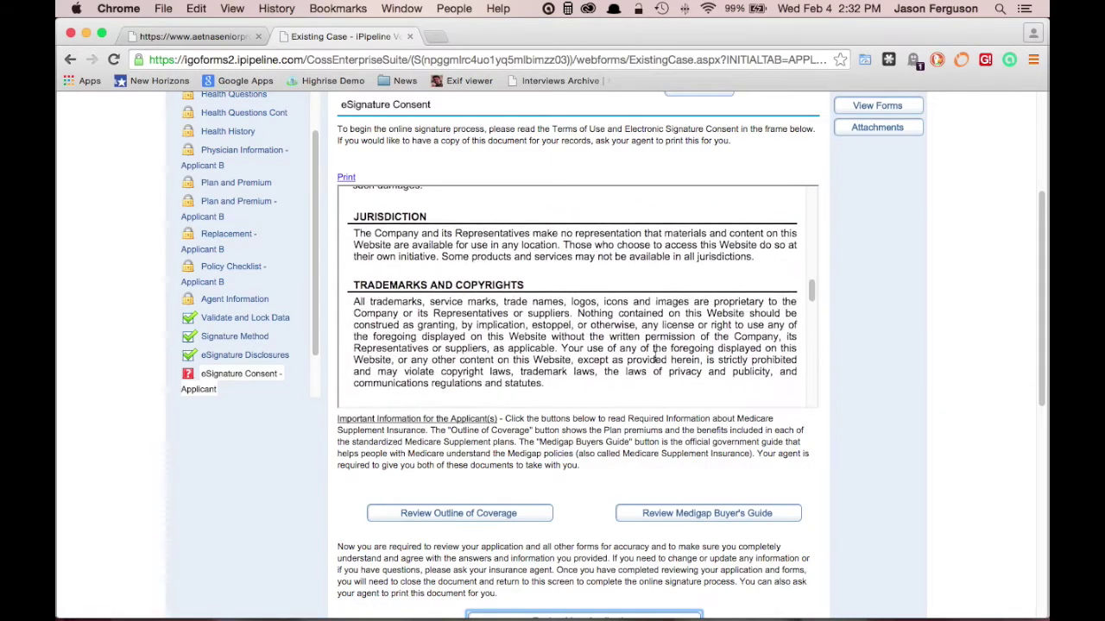
scroll(654, 357, down, 15)
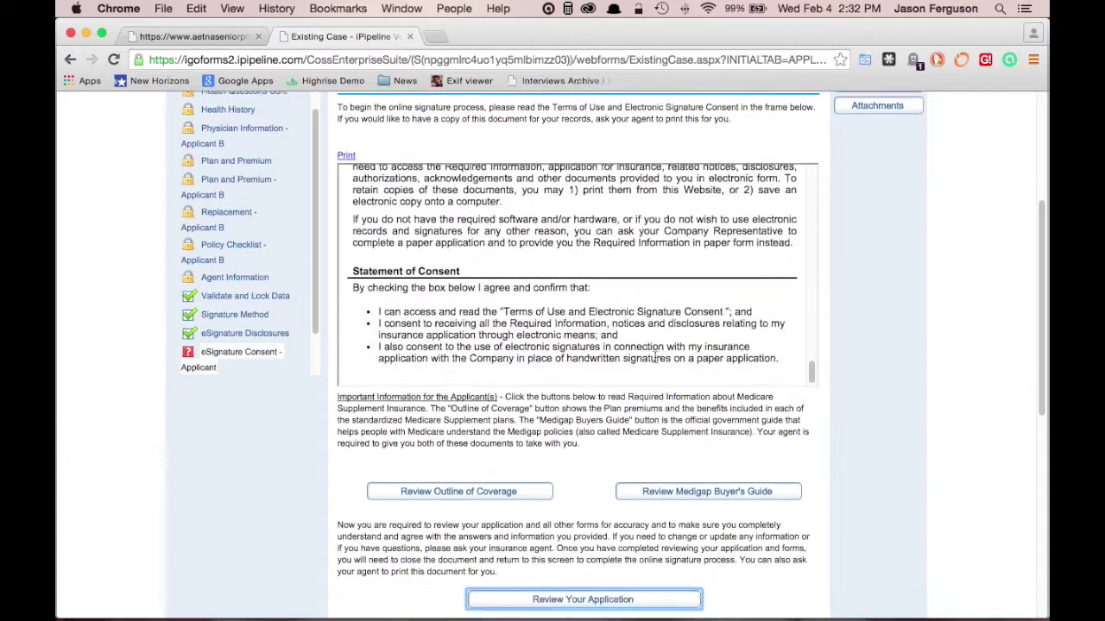
scroll(654, 361, down, 5)
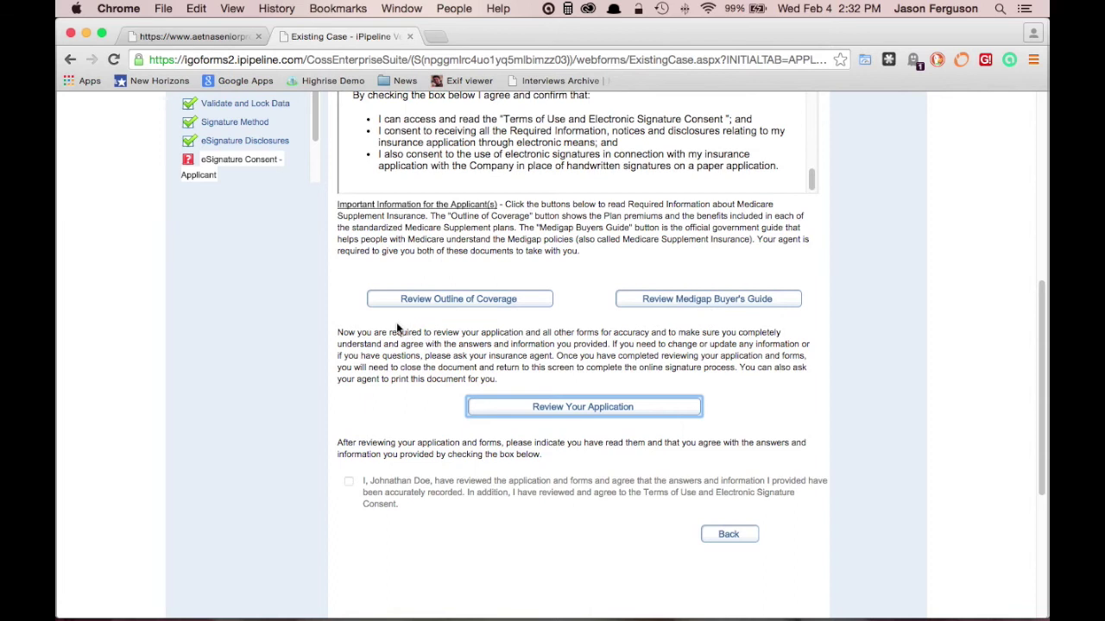
click(449, 302)
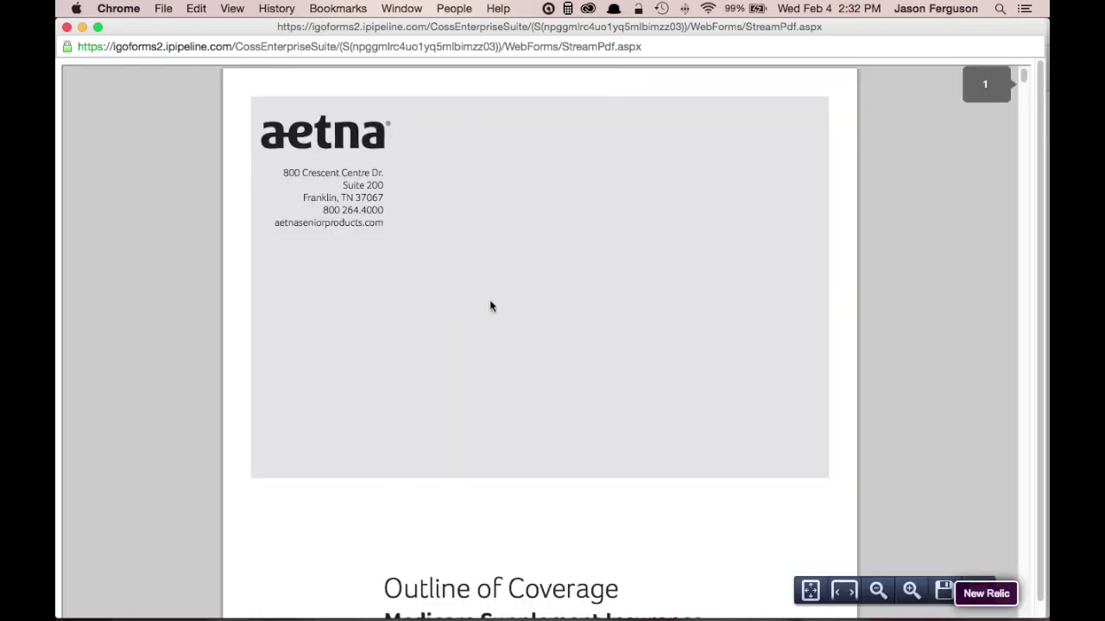
scroll(510, 314, down, 5)
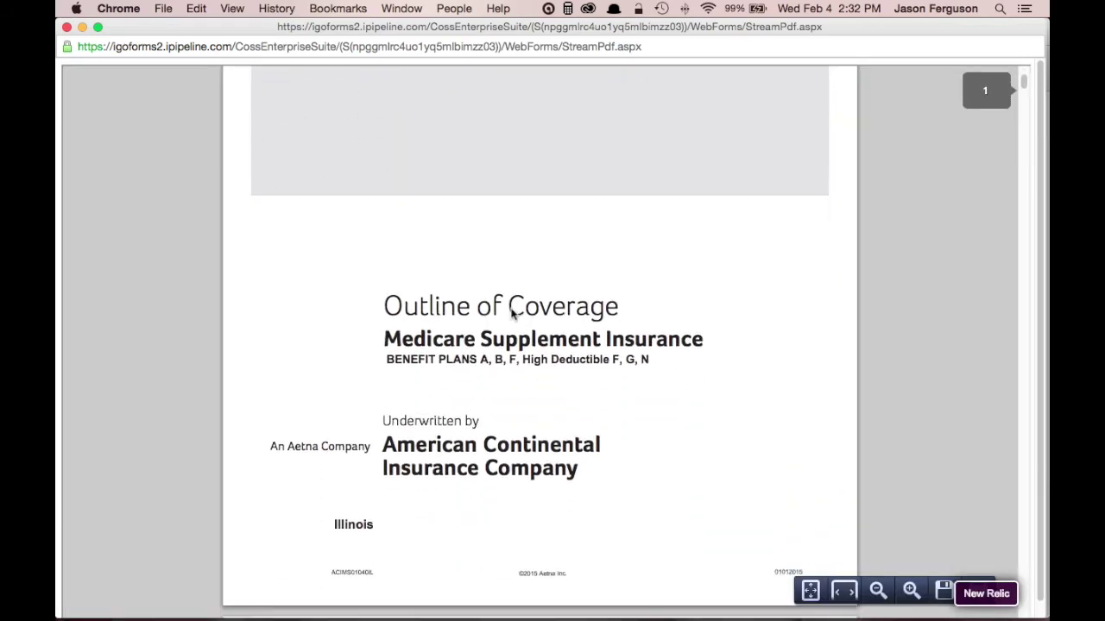
scroll(510, 314, down, 5)
scroll(510, 313, down, 3)
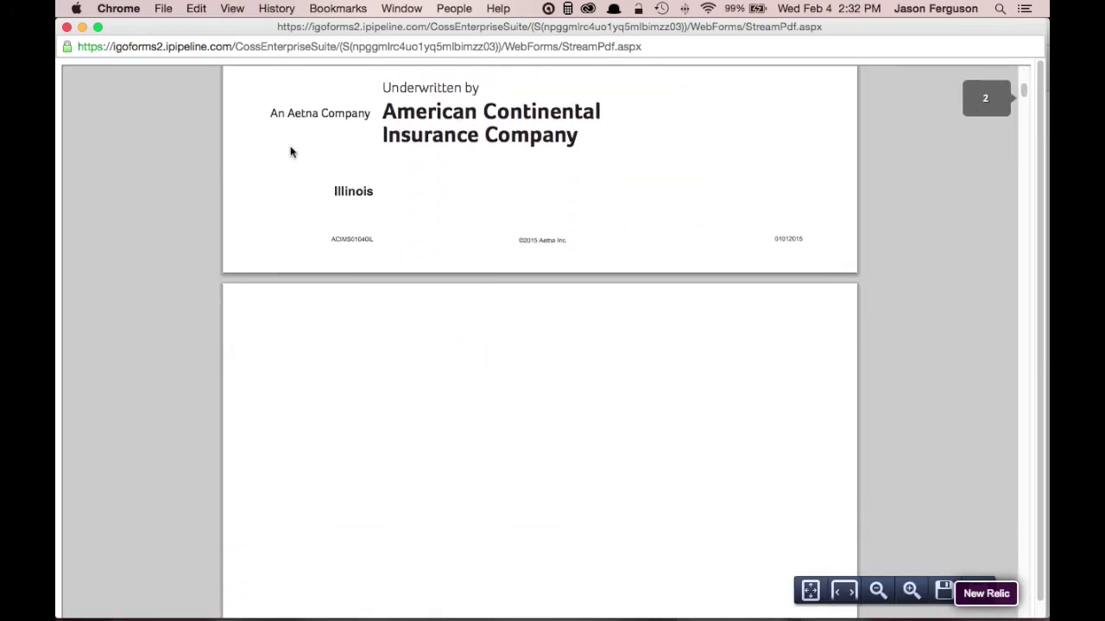
double_click(189, 26)
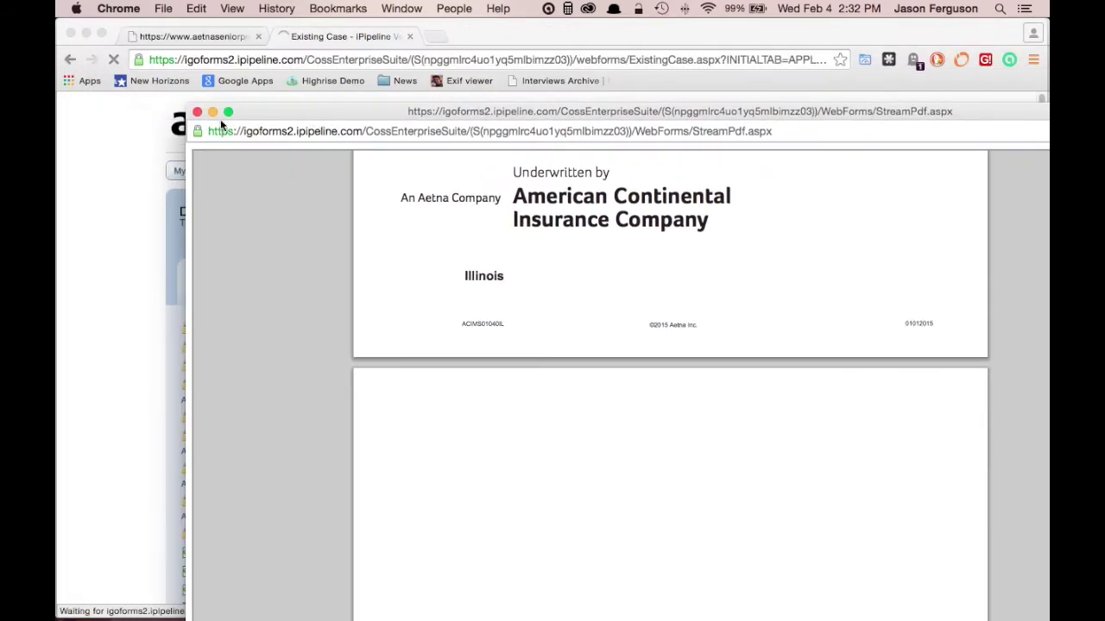
click(196, 112)
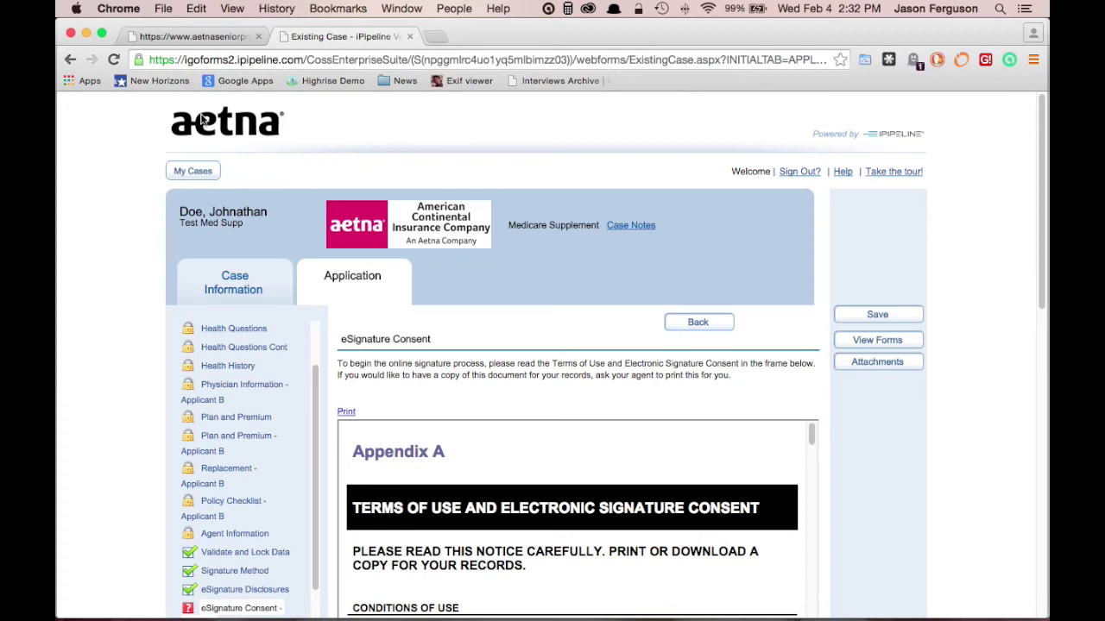
scroll(825, 327, down, 5)
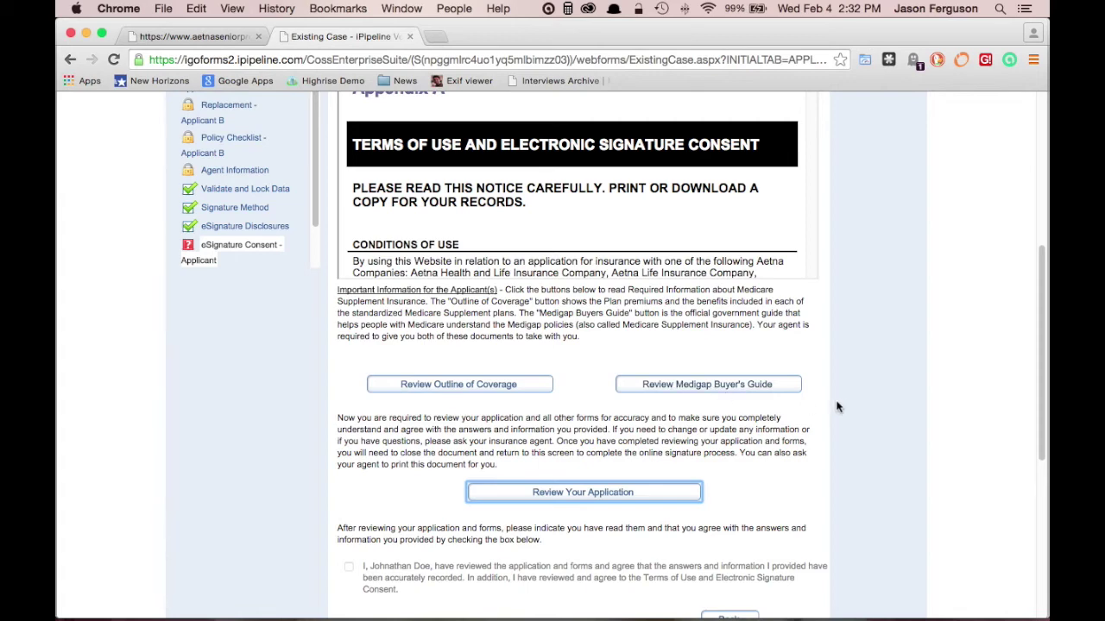
scroll(835, 407, down, 3)
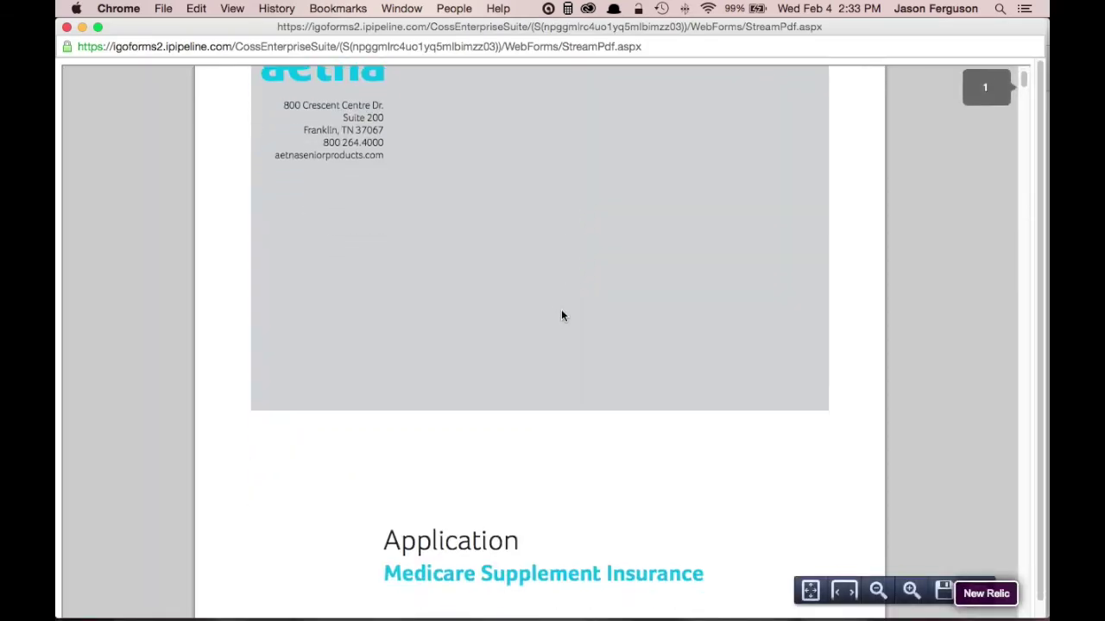
Scroll through the reviewed application PDF and close it
scroll(561, 316, down, 10)
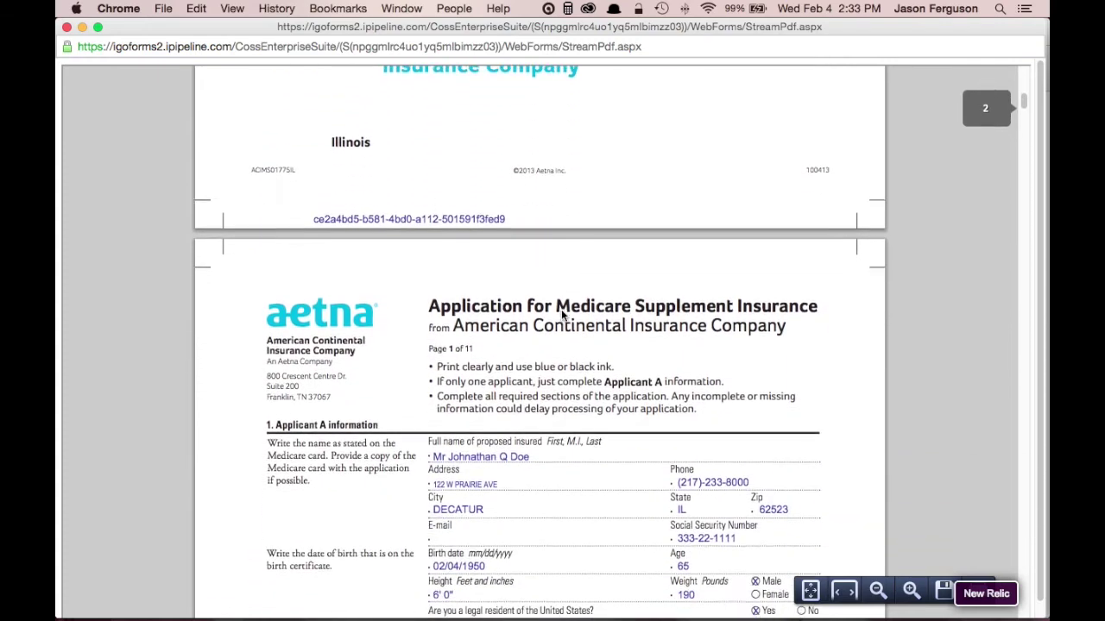
scroll(561, 316, down, 8)
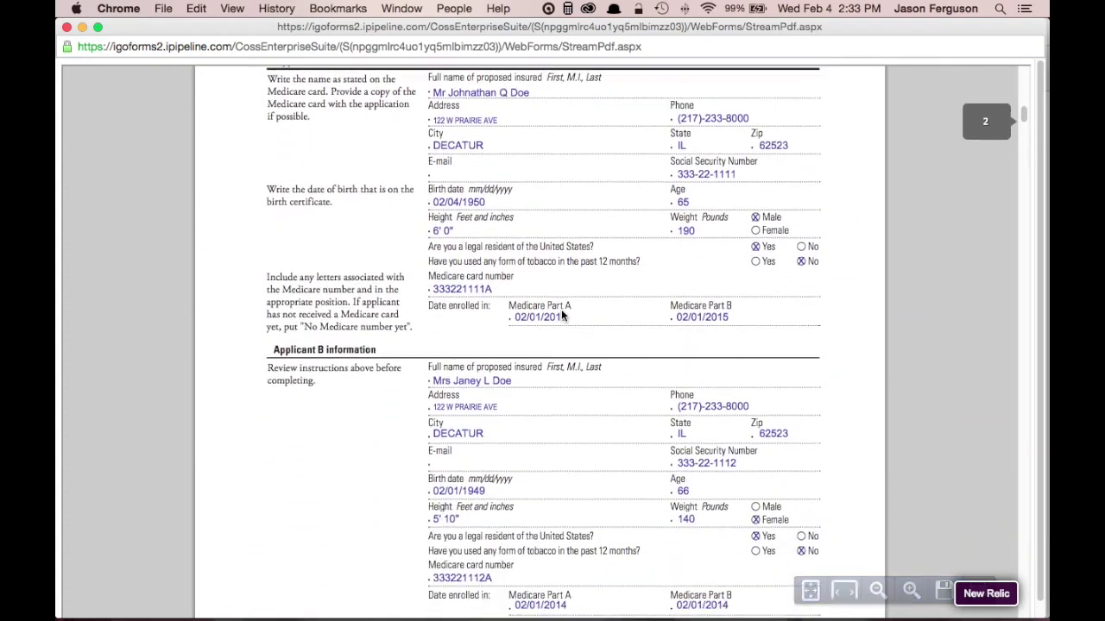
scroll(561, 316, down, 3)
scroll(561, 316, up, 4)
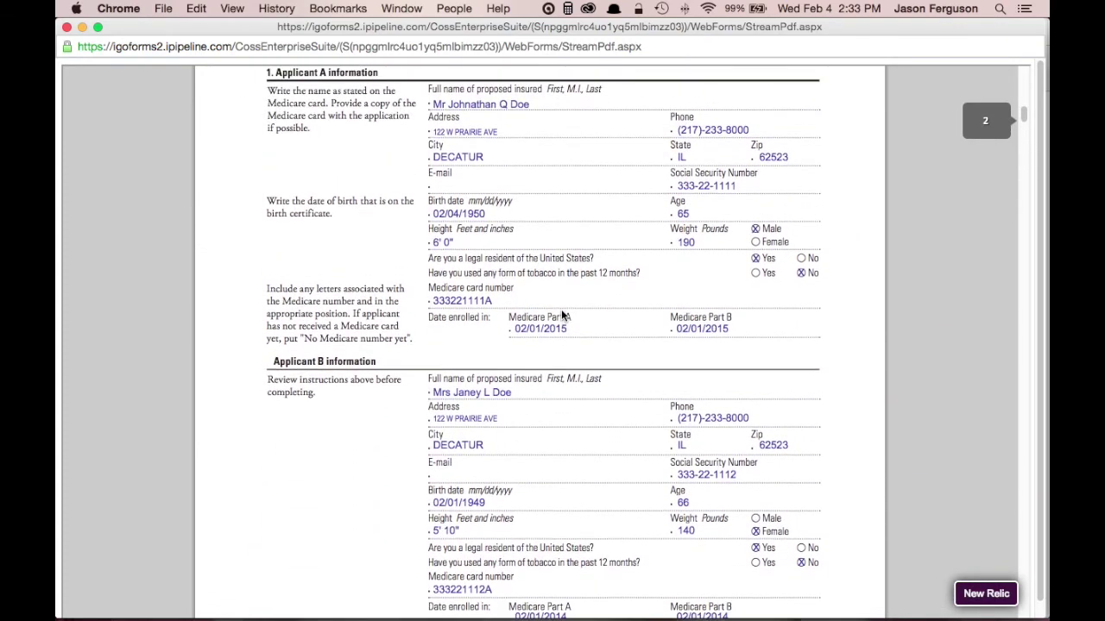
scroll(561, 315, down, 9)
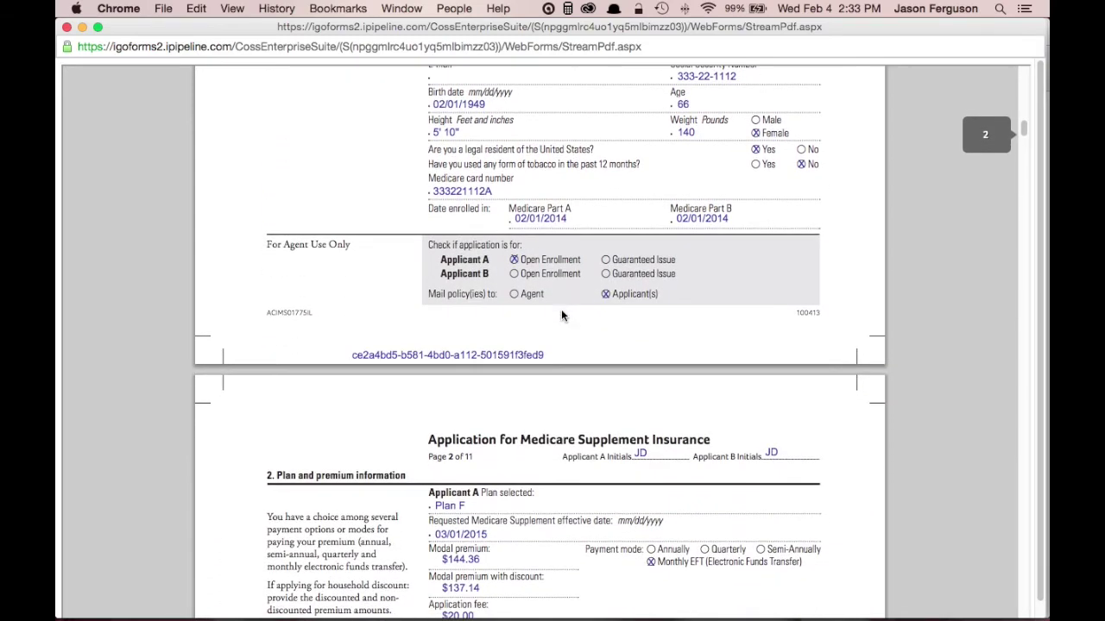
click(67, 27)
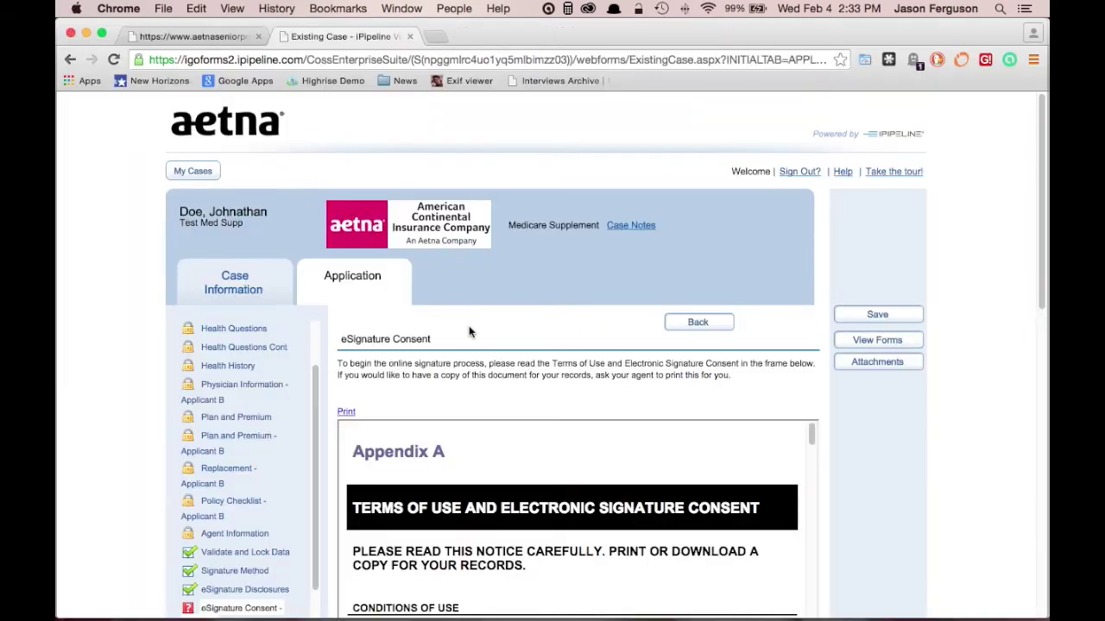
Confirm Applicant A has reviewed and agrees to the terms, then proceed to the next consent step
scroll(575, 313, down, 10)
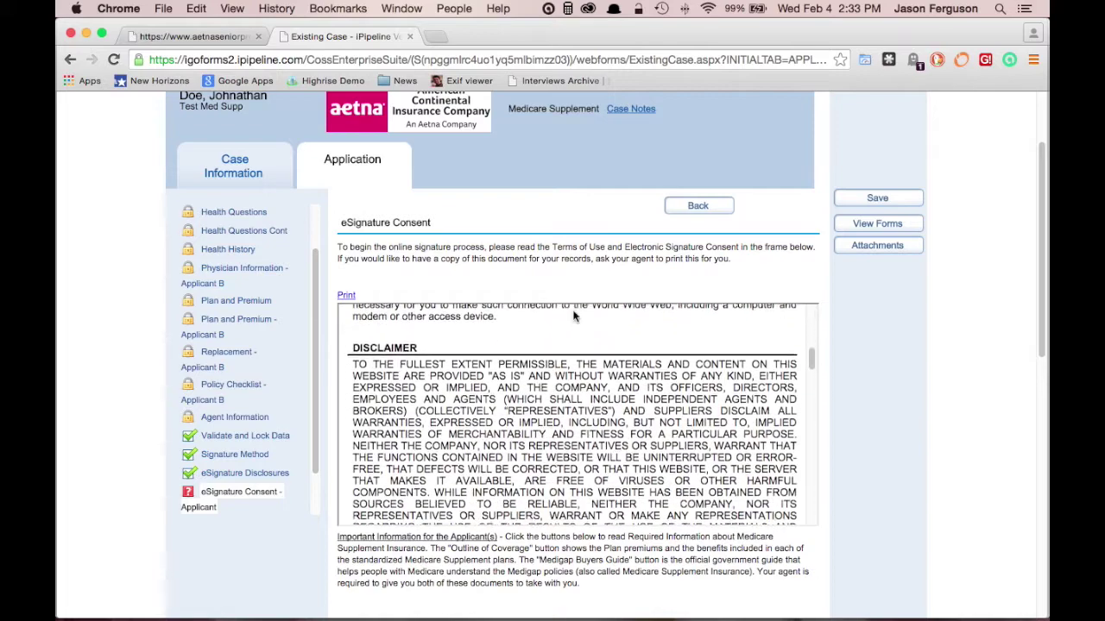
scroll(854, 319, down, 10)
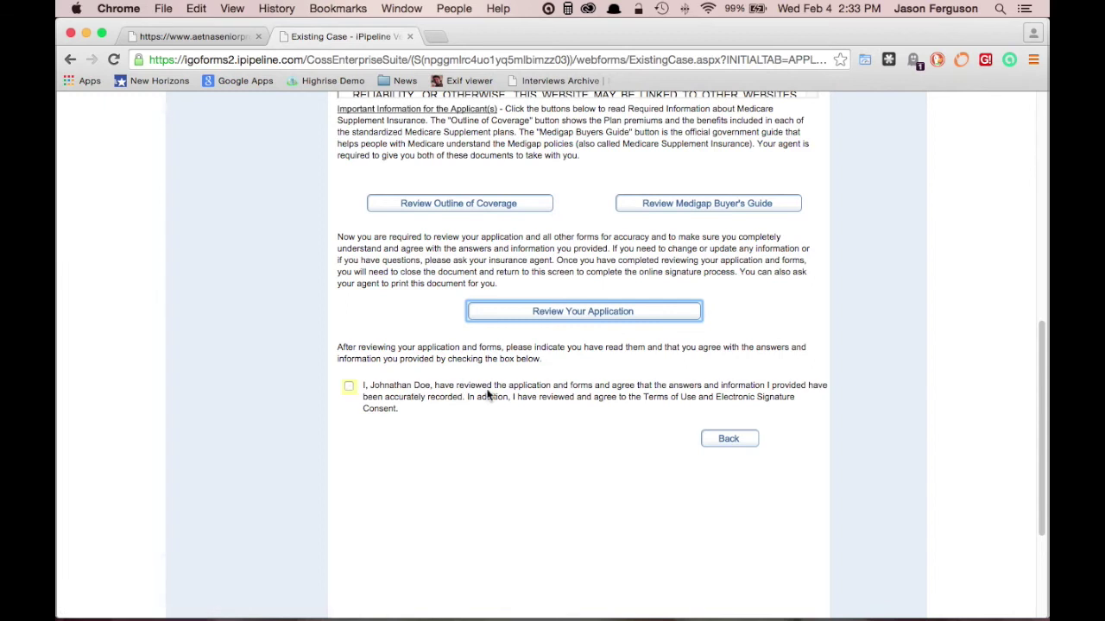
click(349, 387)
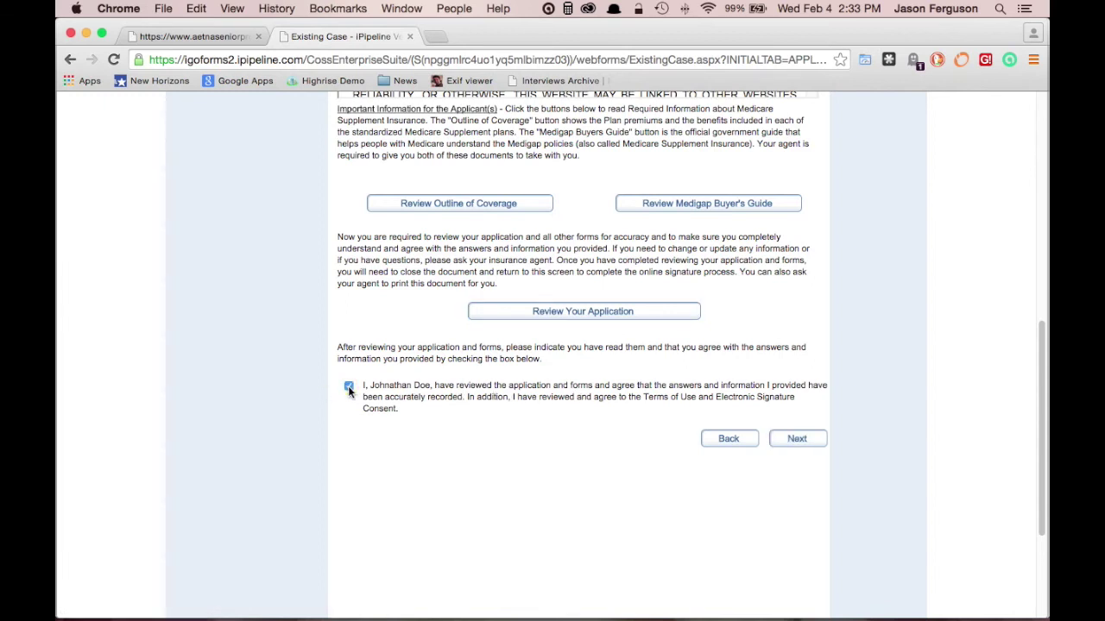
click(806, 441)
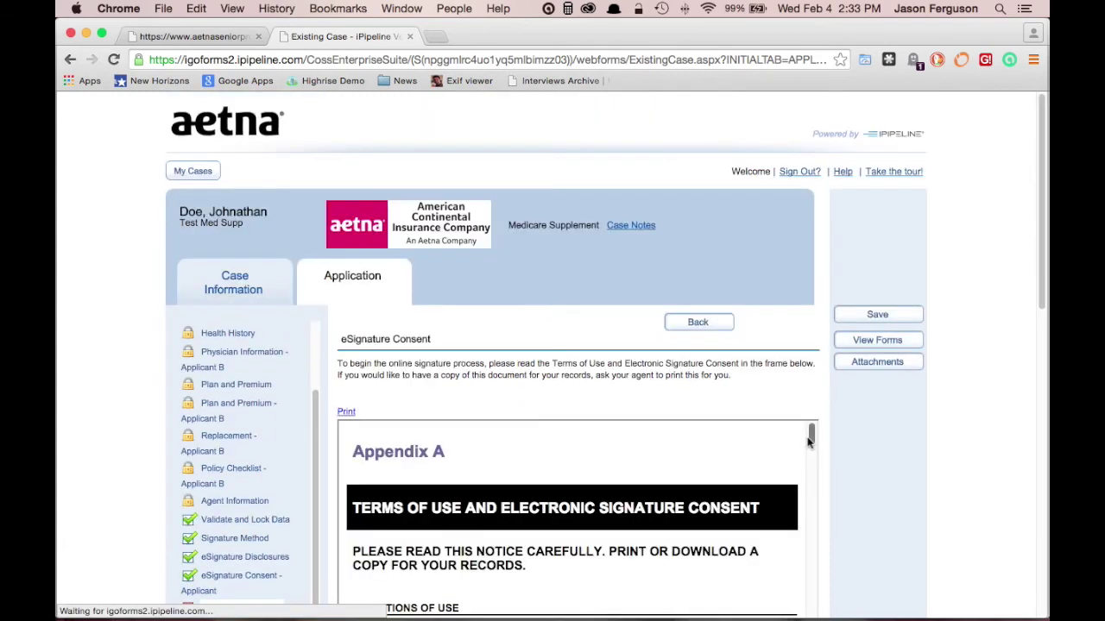
Open the completed application via Review Your Application, skim the PDF, and close it
scroll(825, 439, down, 5)
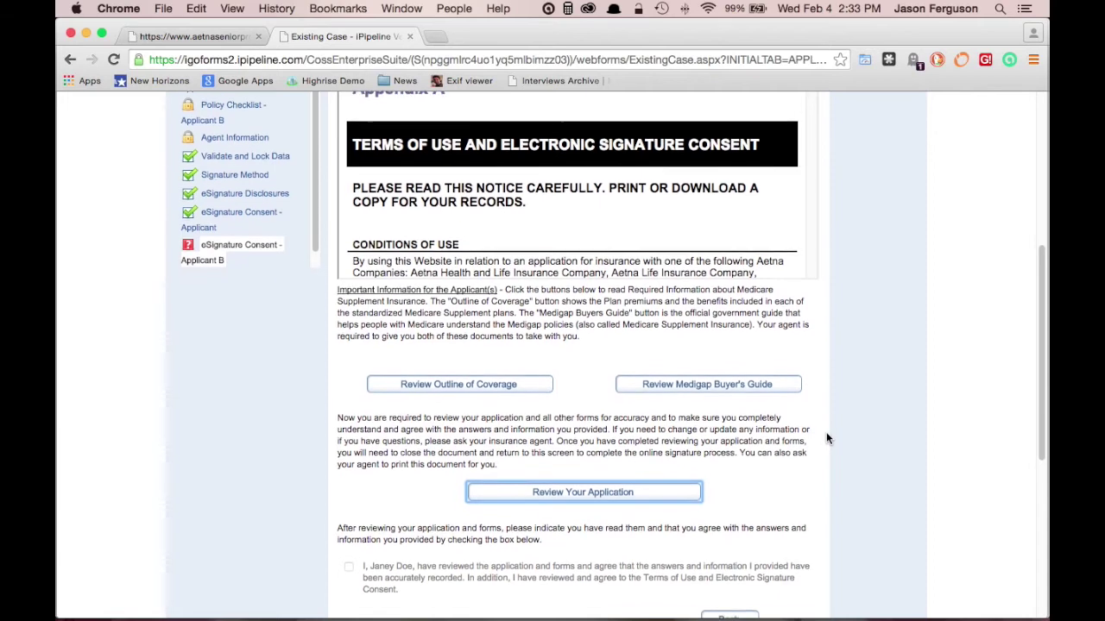
scroll(826, 439, down, 2)
scroll(826, 439, down, 1)
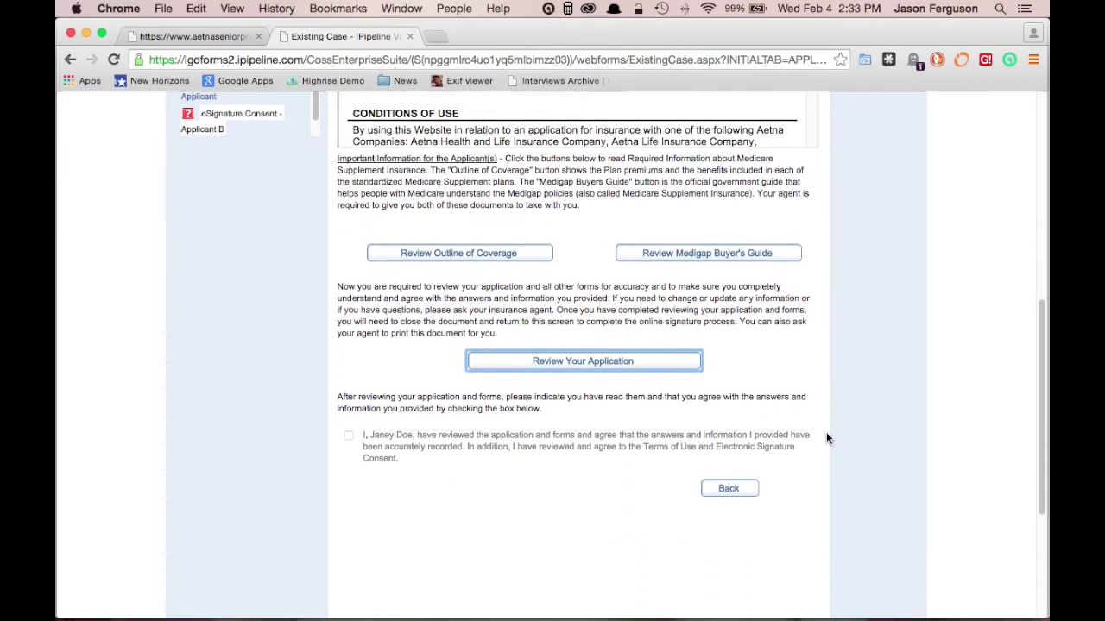
click(583, 361)
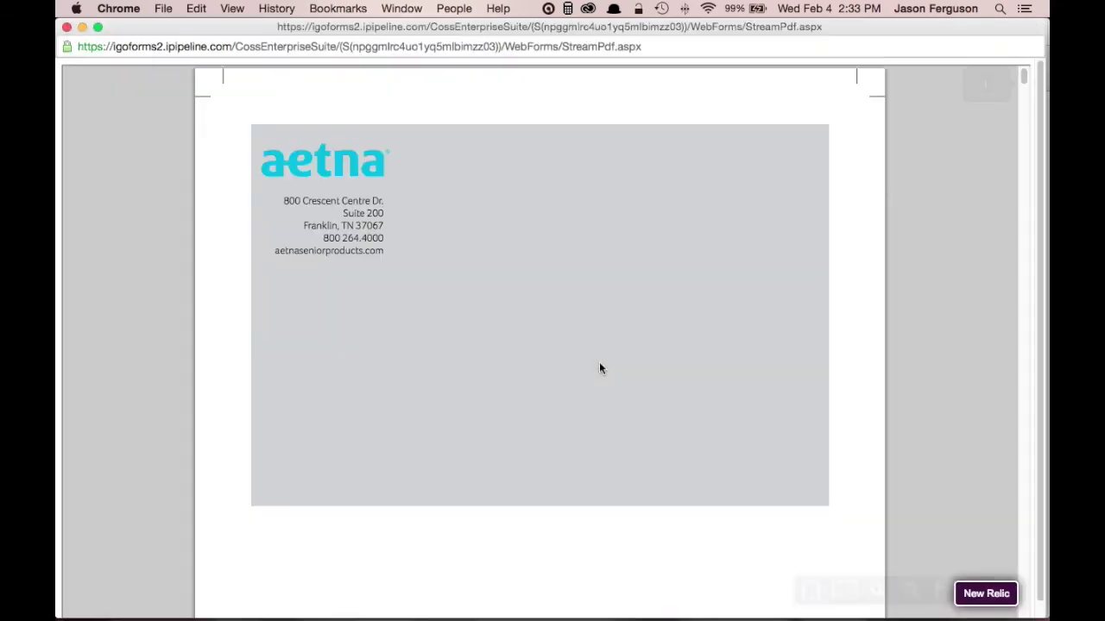
scroll(608, 357, down, 10)
scroll(609, 363, down, 10)
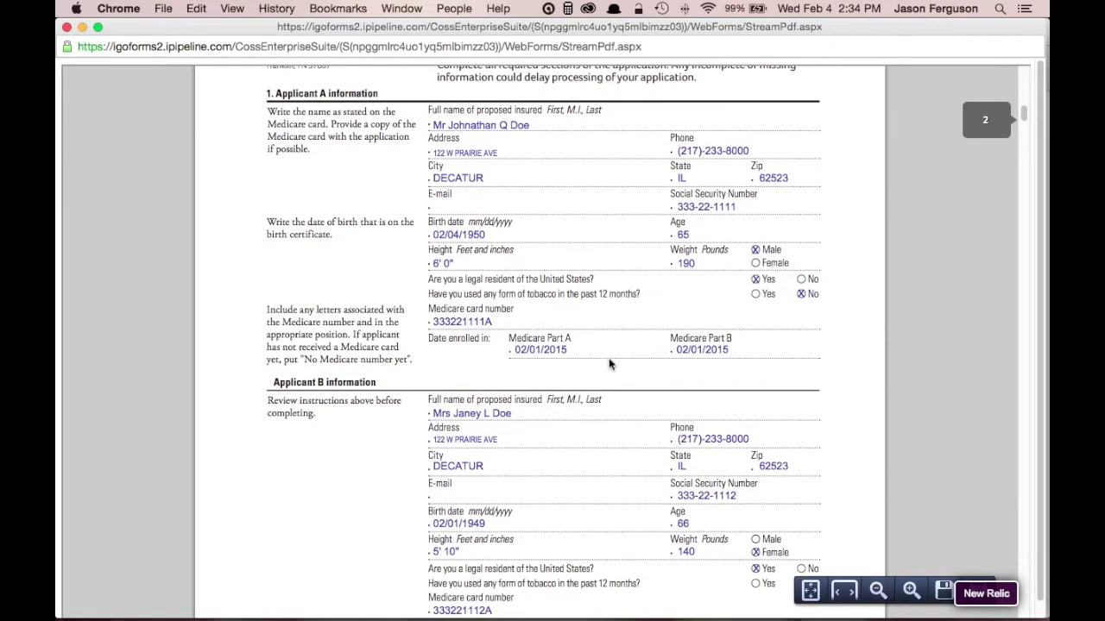
click(66, 28)
Confirm Applicant B's review and agreement, then advance to the eSignature page
scroll(837, 438, down, 10)
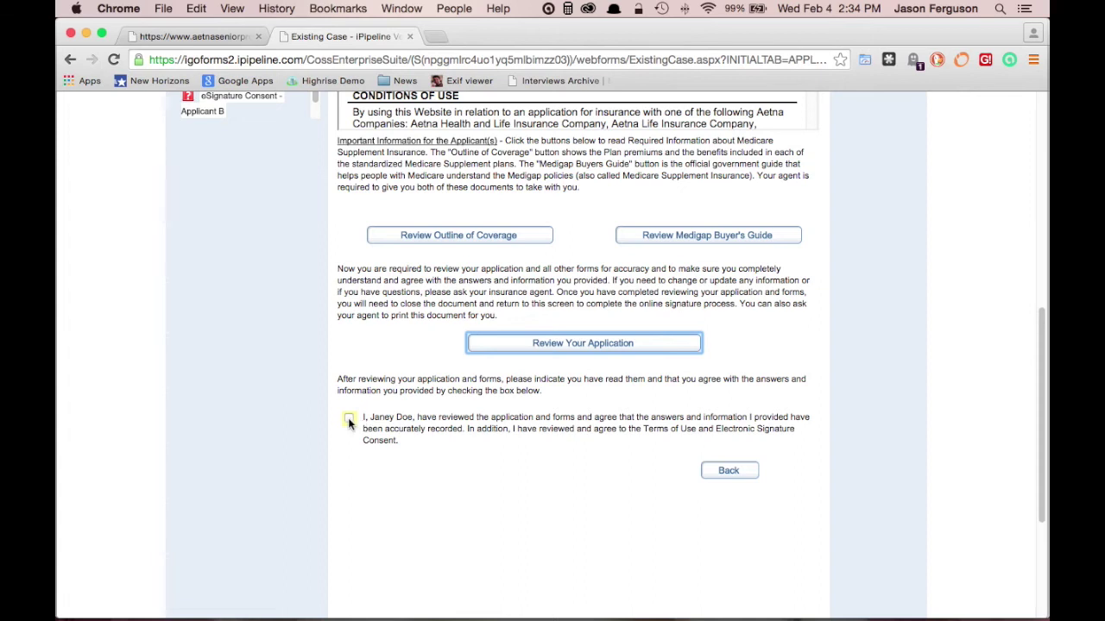
click(348, 419)
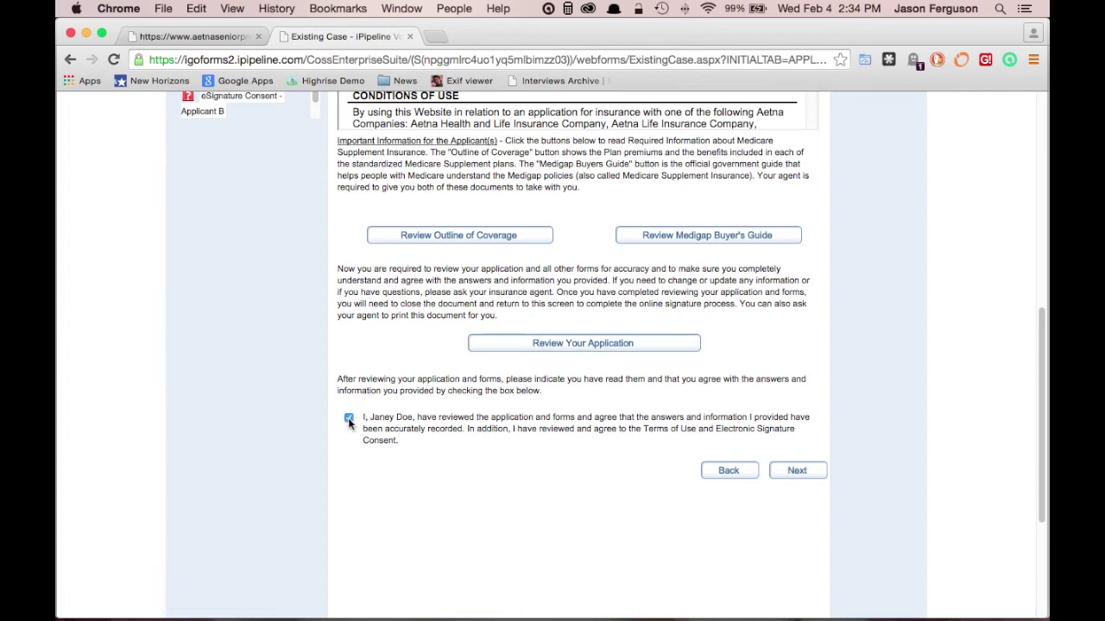
click(798, 472)
Check Applicant A's electronic signature agreement box
scroll(820, 479, down, 4)
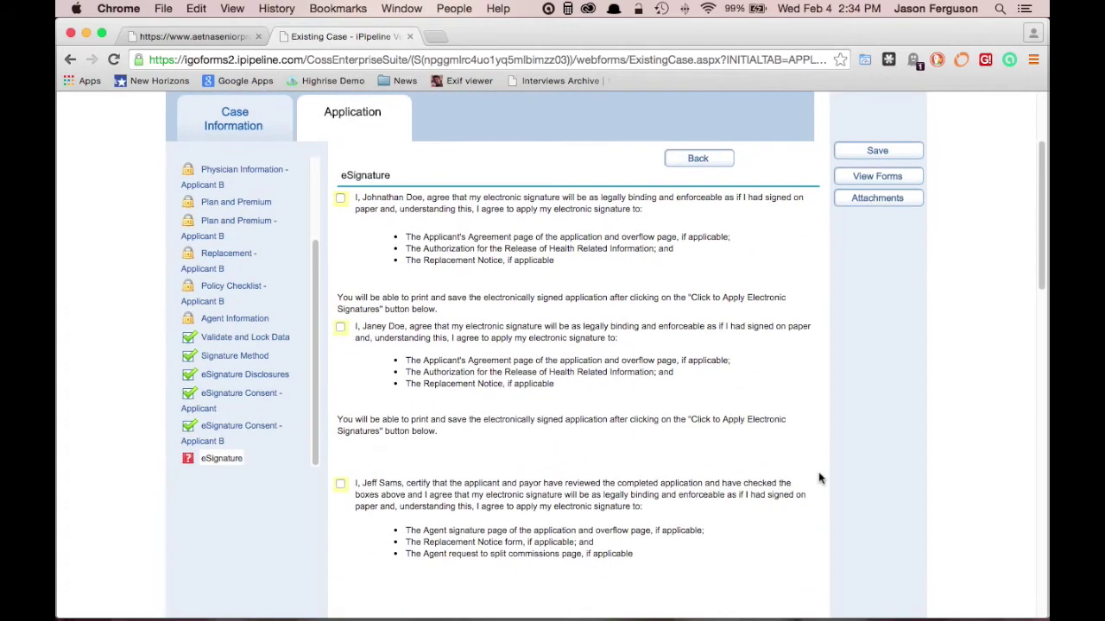
scroll(820, 479, down, 4)
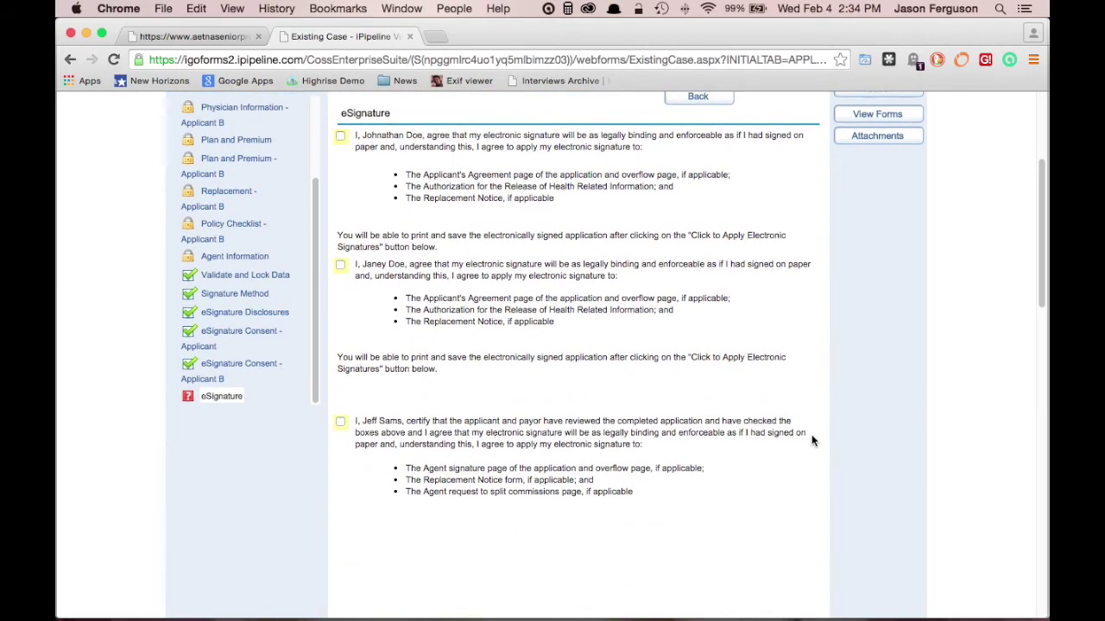
scroll(811, 441, up, 3)
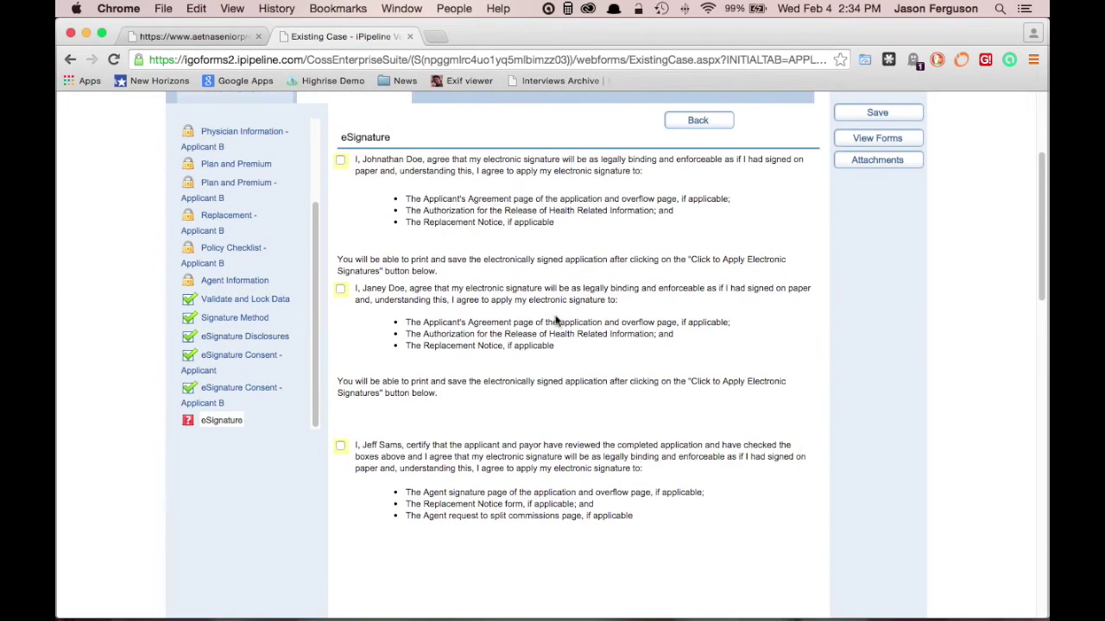
click(341, 162)
click(341, 161)
click(341, 161)
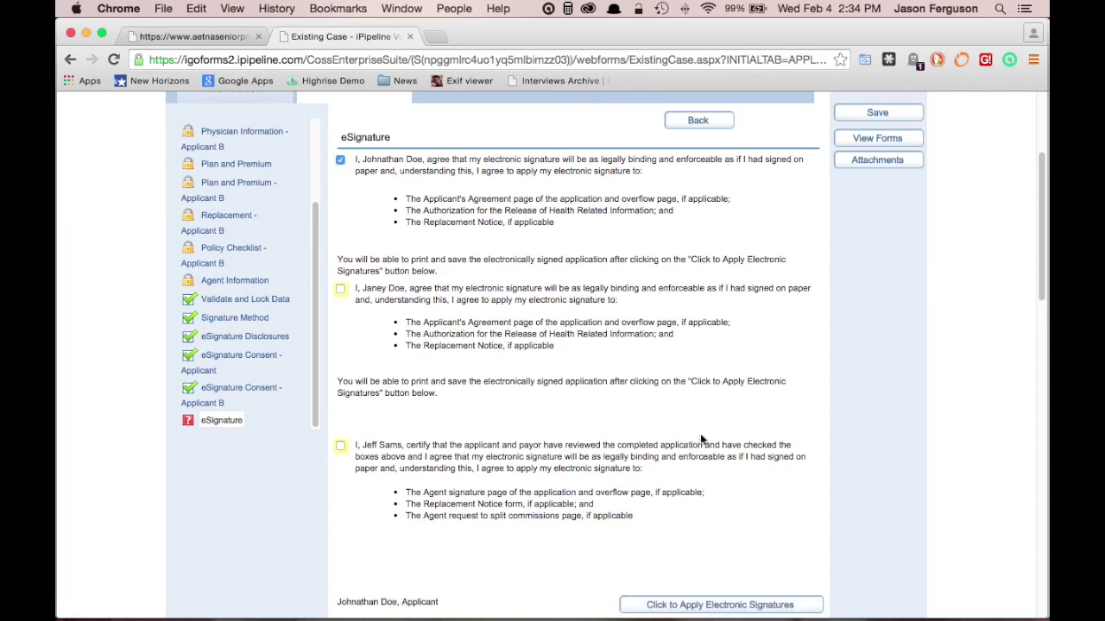
Apply Applicant A's electronic signature, then check Applicant B's agreement box
scroll(729, 423, down, 1)
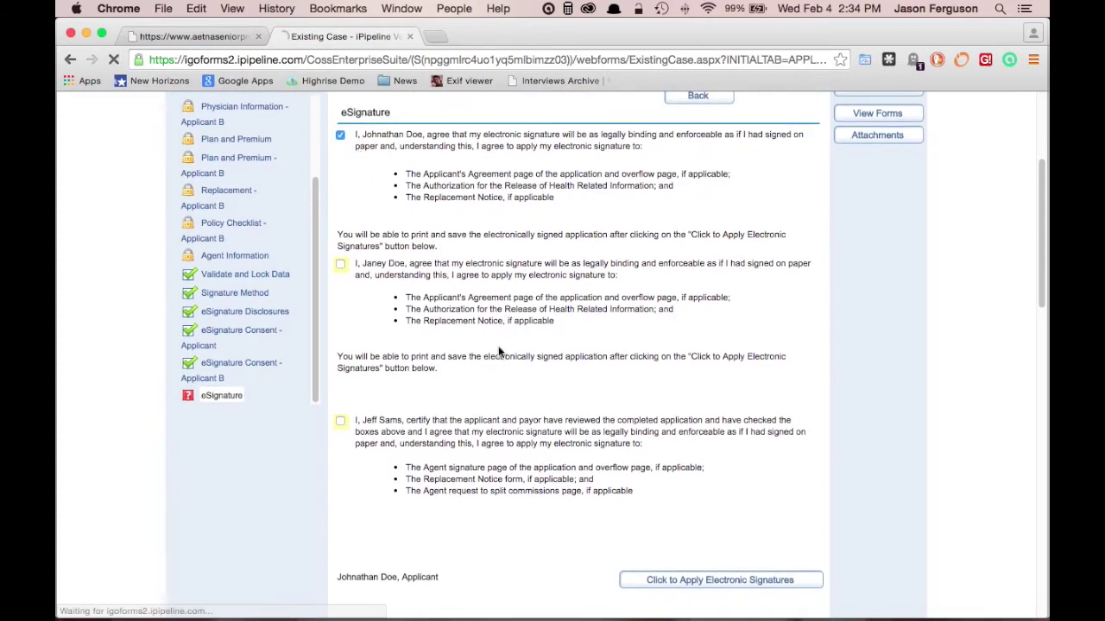
scroll(535, 367, down, 3)
scroll(715, 436, down, 2)
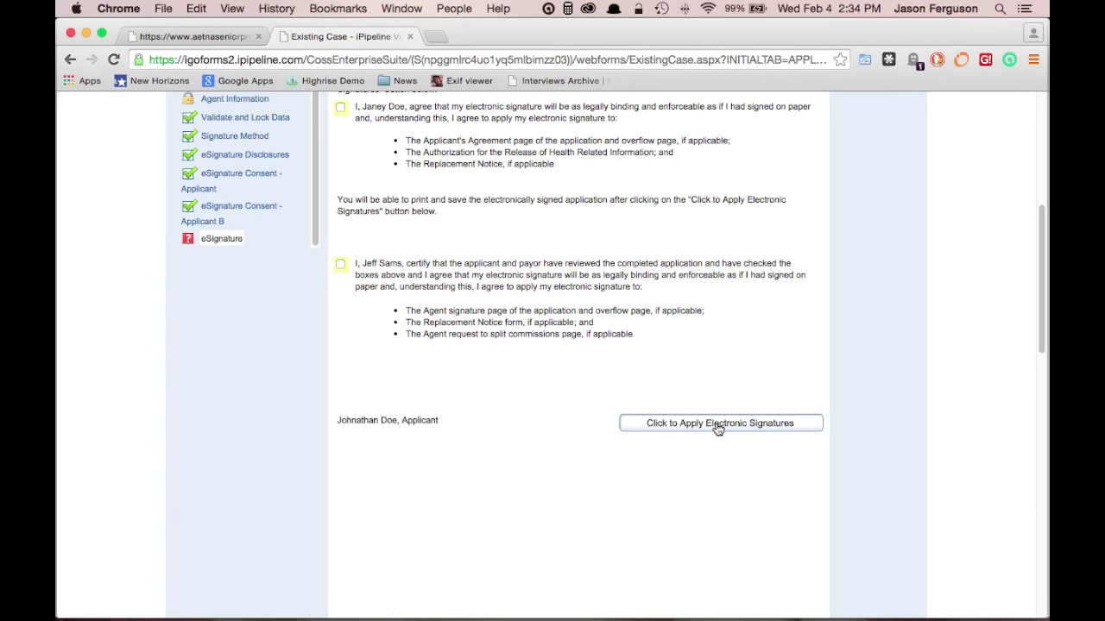
click(717, 427)
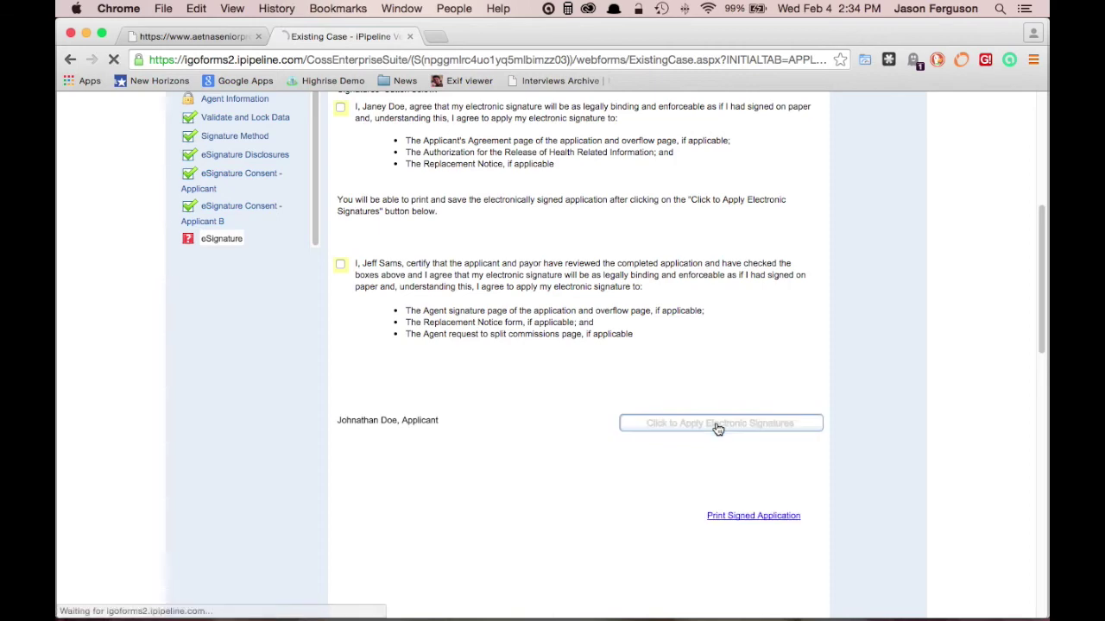
click(342, 109)
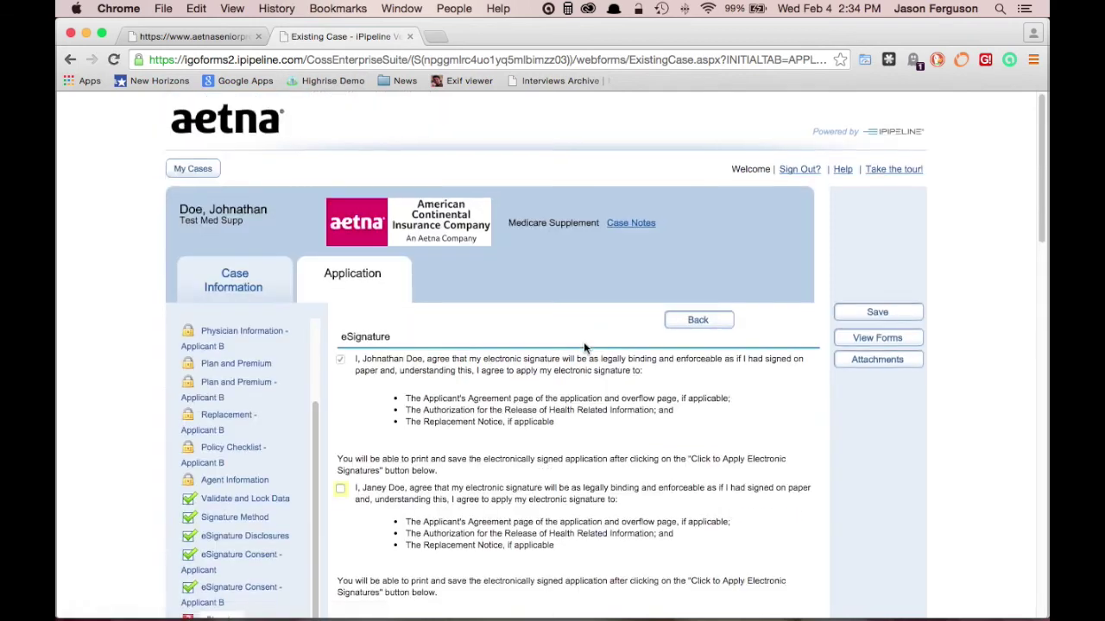
scroll(584, 347, down, 7)
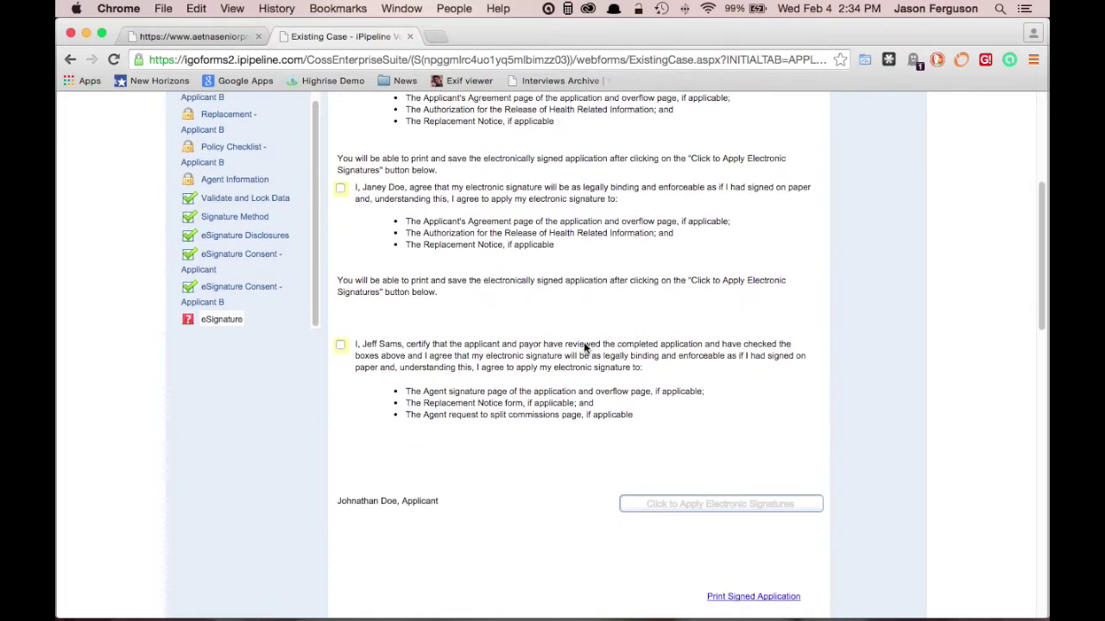
Check Applicant B's eSignature agreement and the agent's signature certification boxes
click(340, 190)
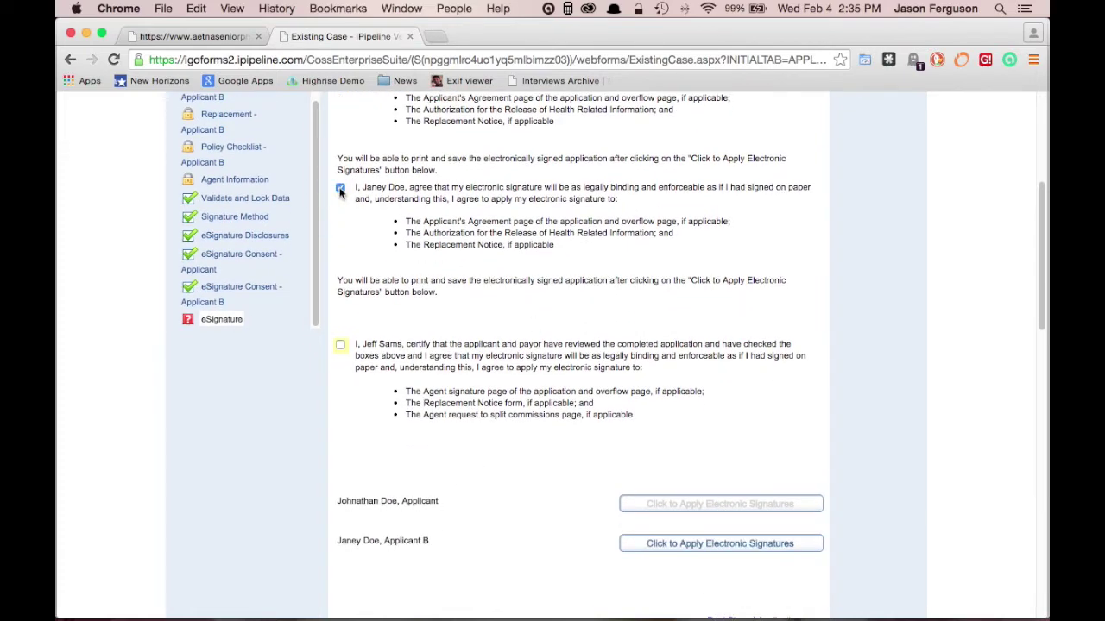
scroll(656, 382, down, 3)
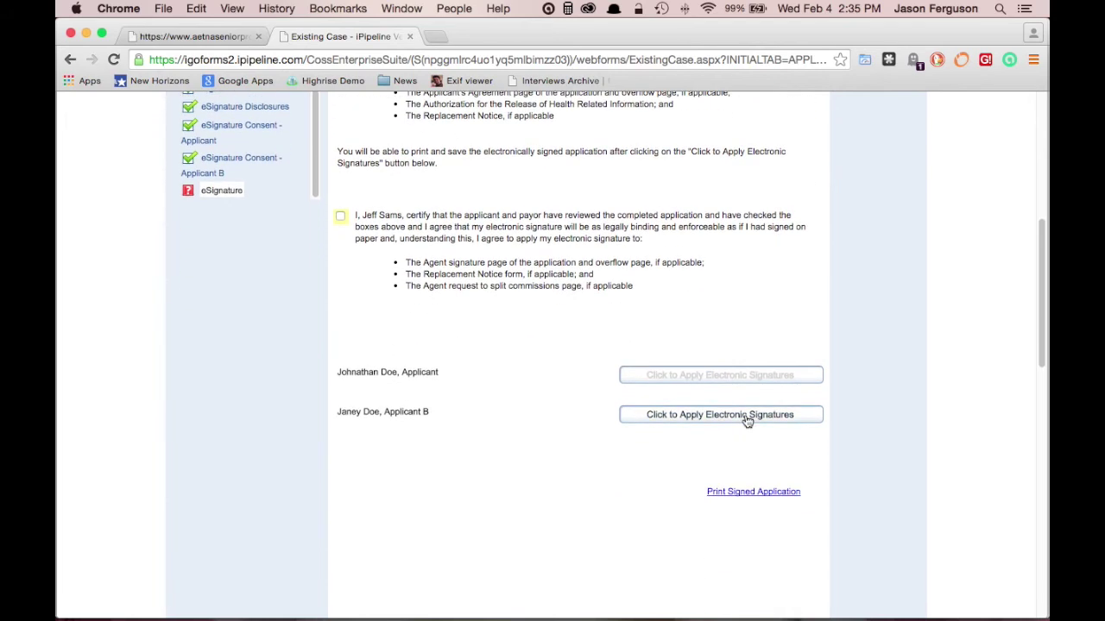
click(340, 216)
scroll(510, 267, up, 3)
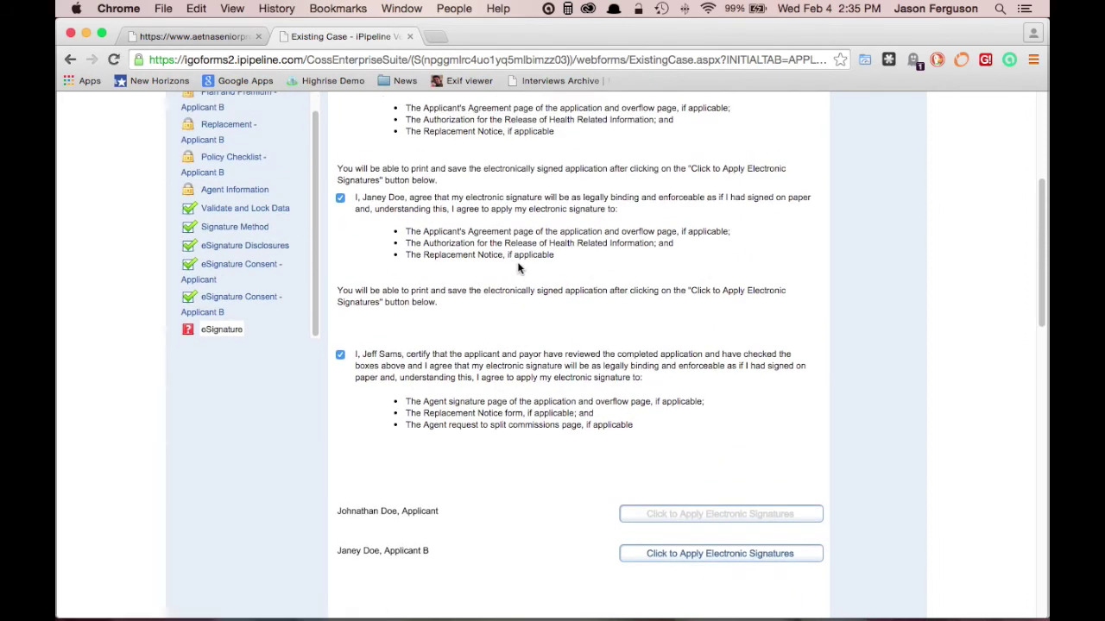
scroll(518, 268, up, 5)
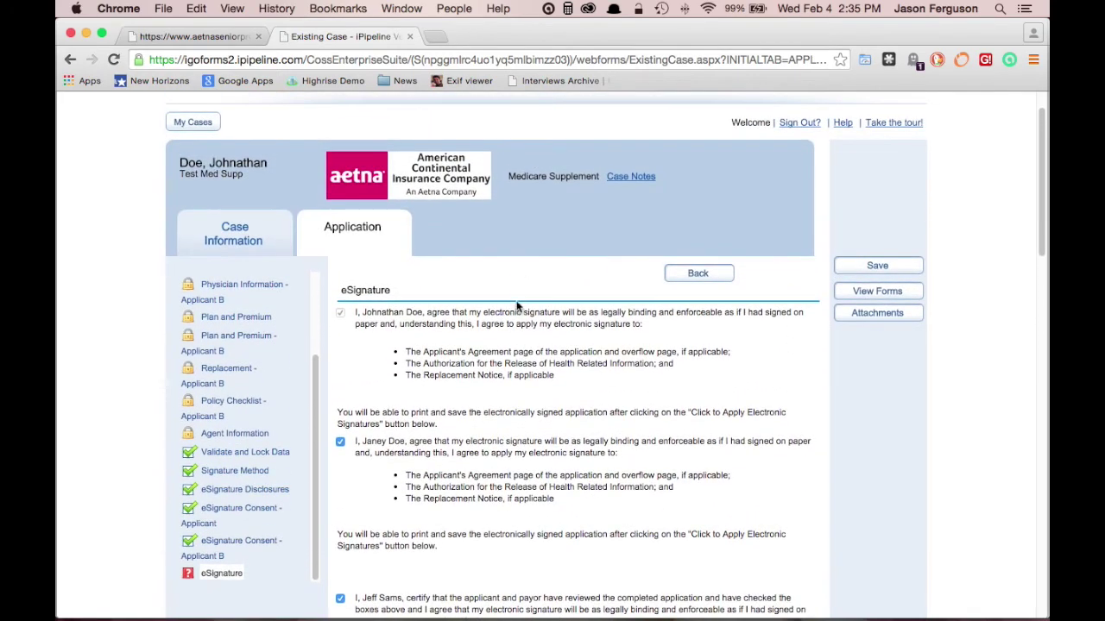
Save the application, apply Applicant B's electronic signatures, and open the case forms PDF via View Forms
click(877, 271)
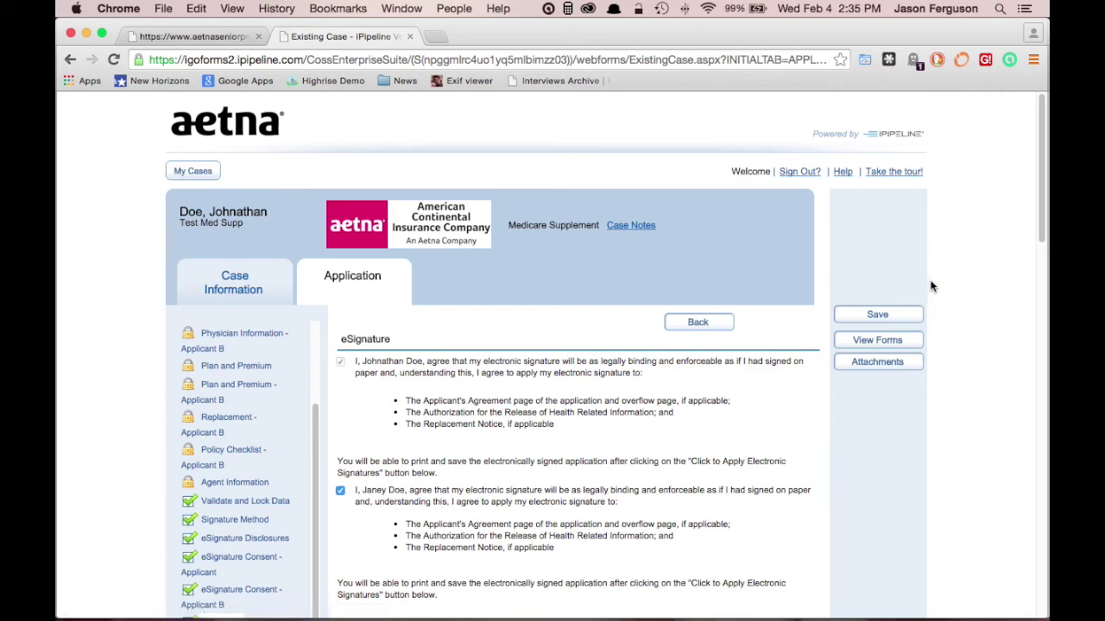
scroll(930, 286, down, 3)
scroll(931, 285, down, 2)
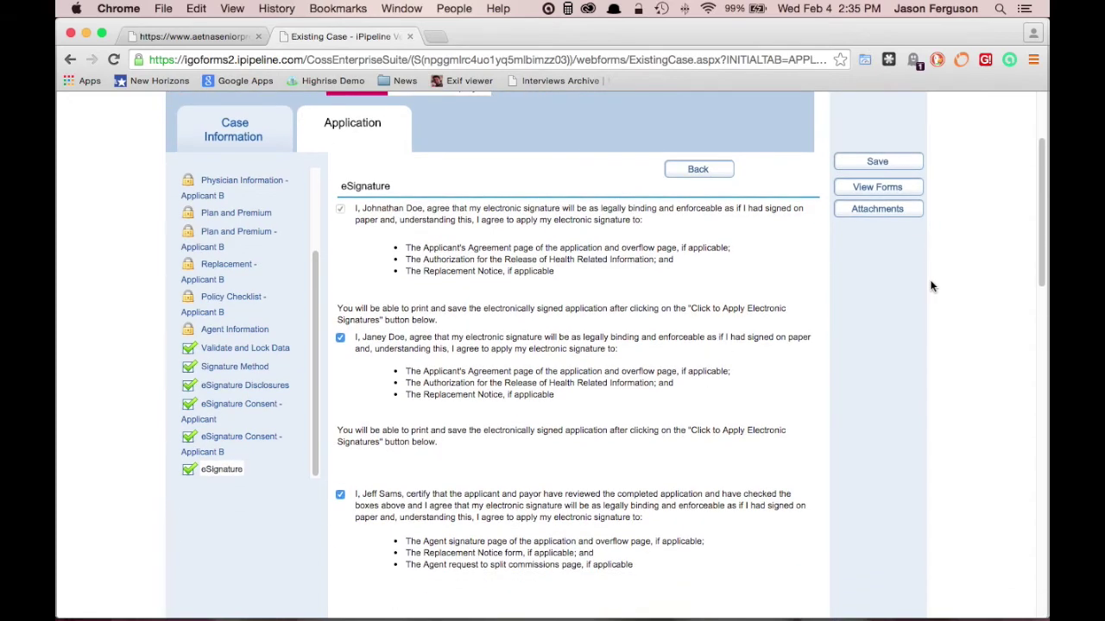
scroll(930, 286, down, 4)
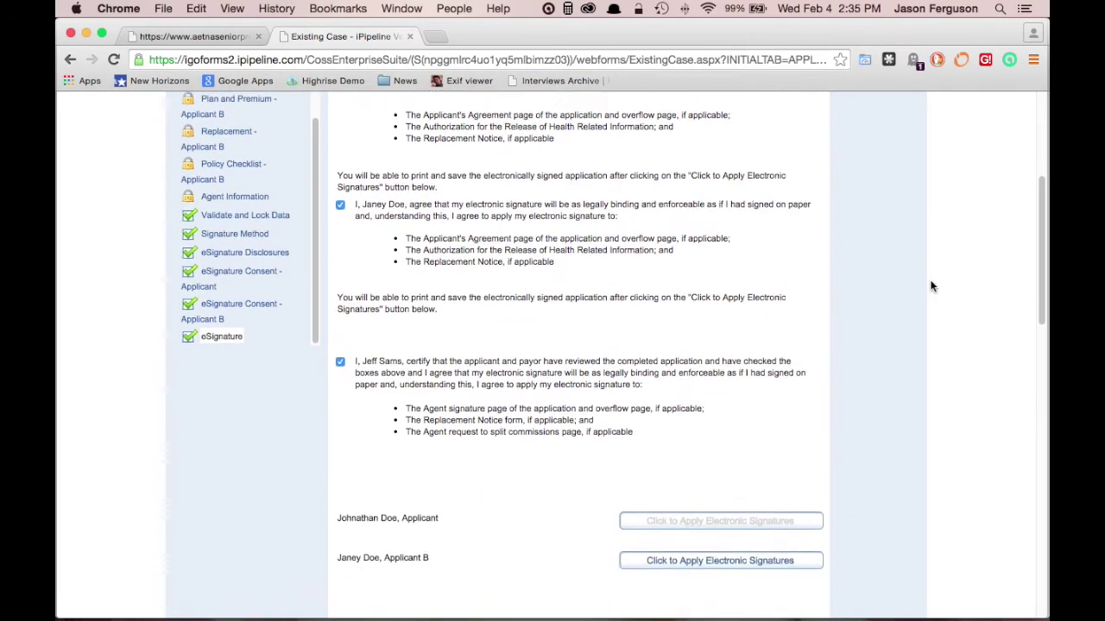
scroll(930, 286, down, 2)
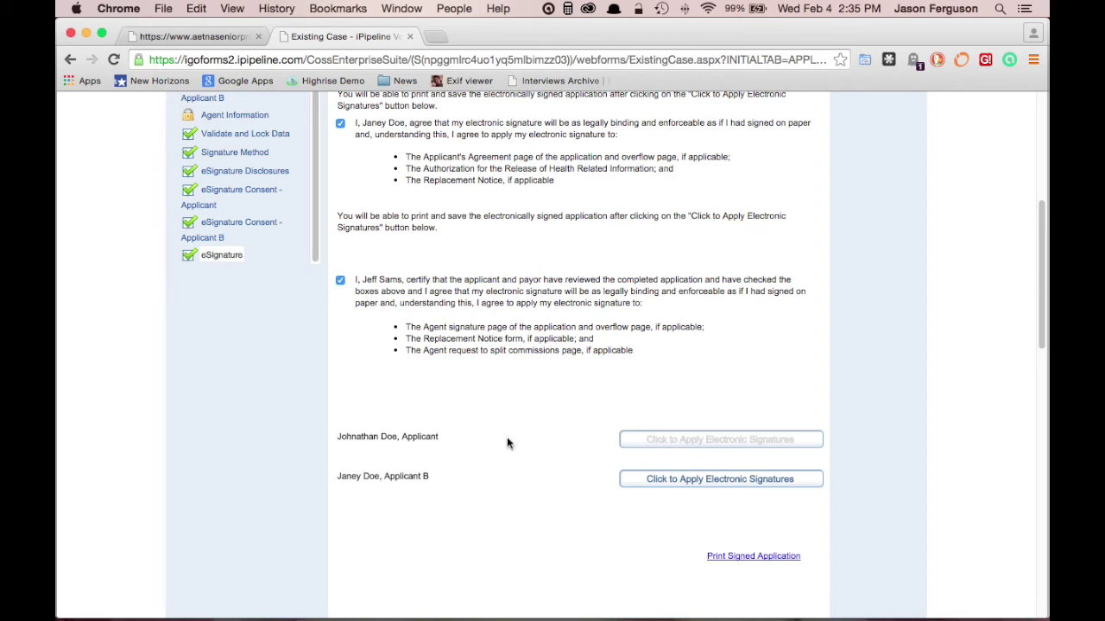
click(721, 480)
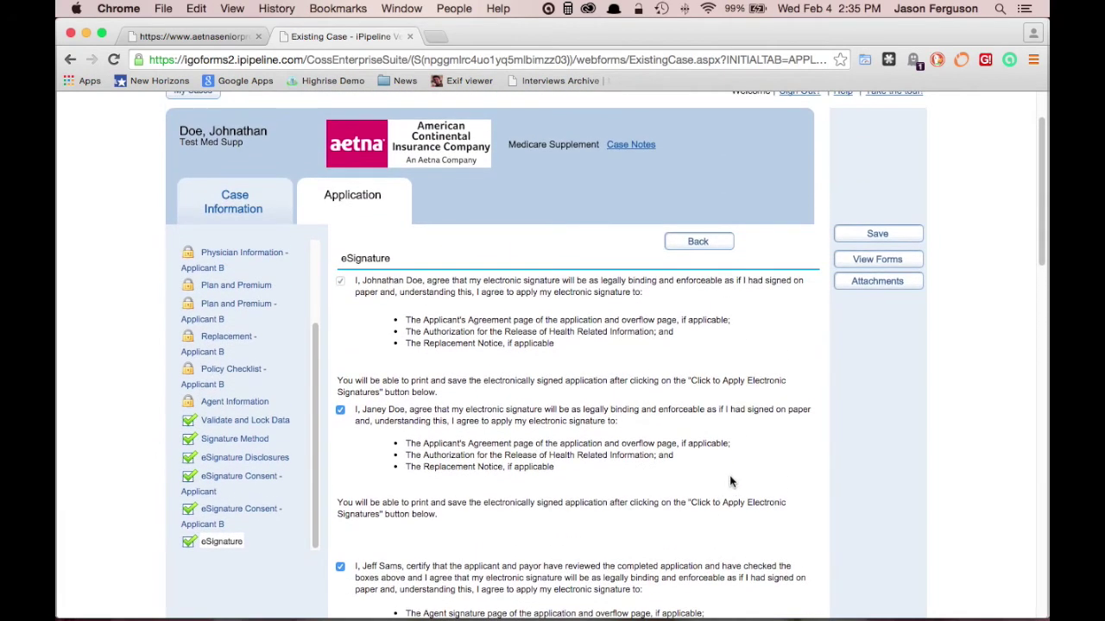
click(896, 264)
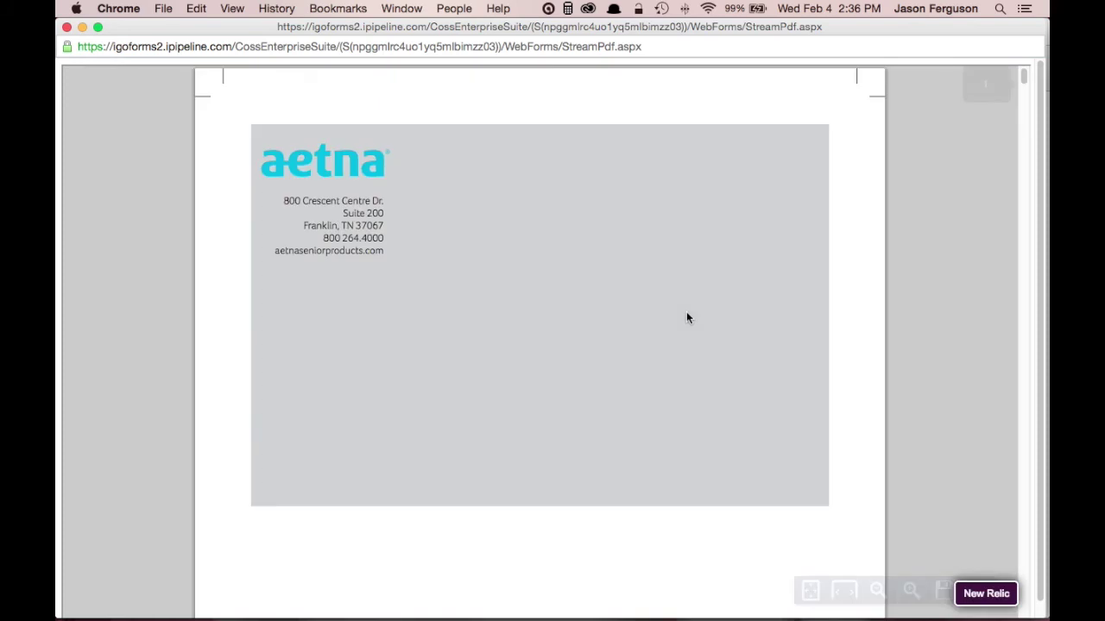
Scroll the forms PDF to the signature blocks and highlight Applicant A's e-signature
scroll(663, 341, down, 15)
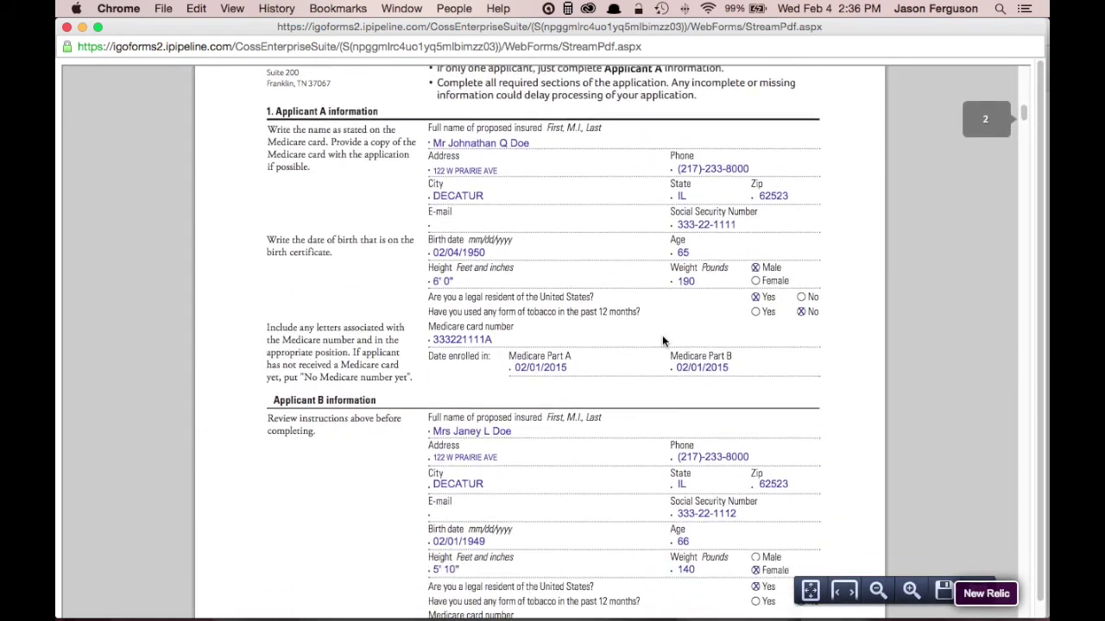
scroll(662, 341, down, 10)
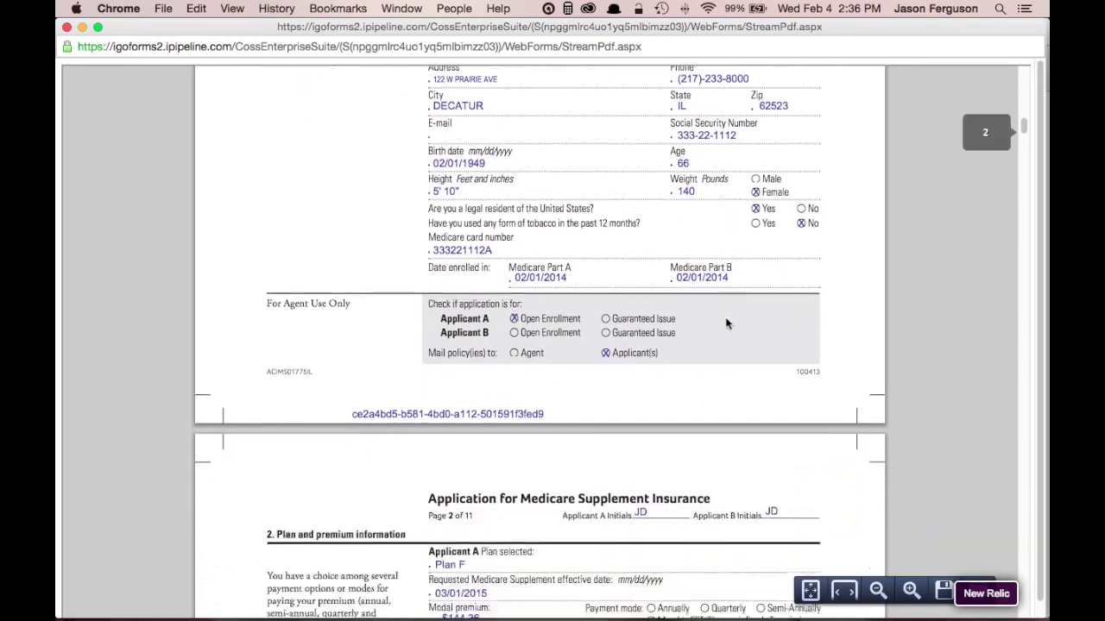
scroll(726, 324, down, 15)
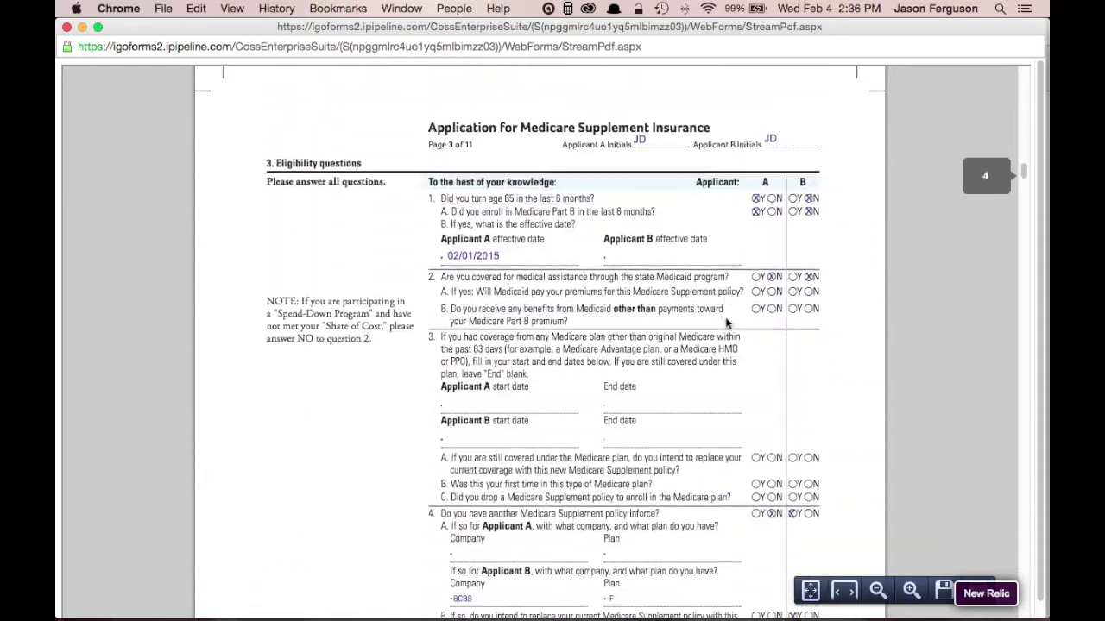
scroll(726, 323, down, 15)
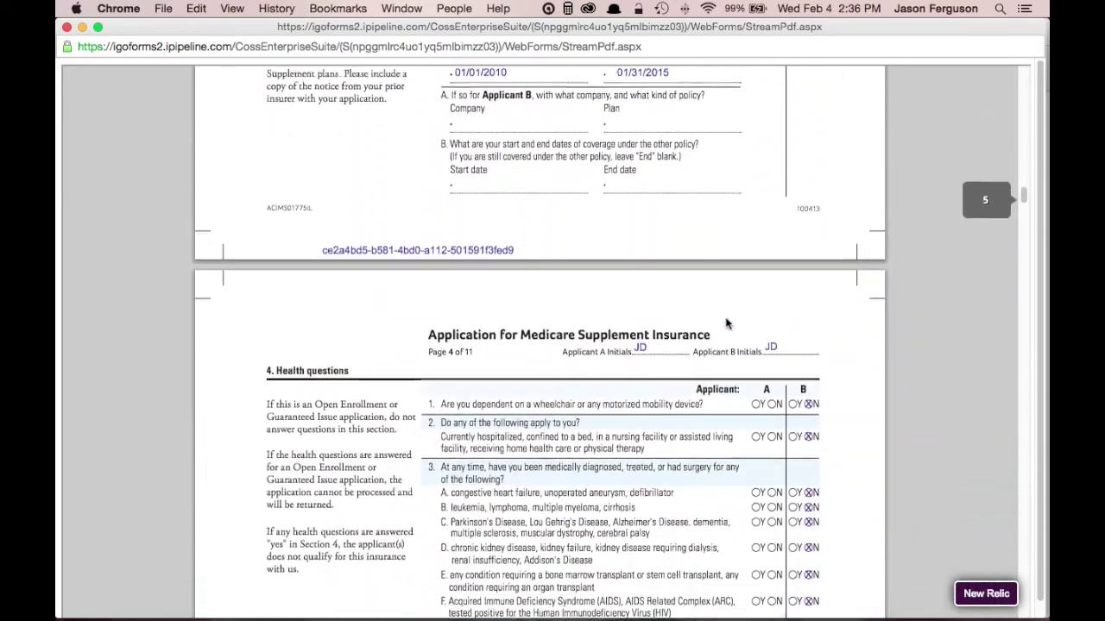
scroll(726, 324, down, 15)
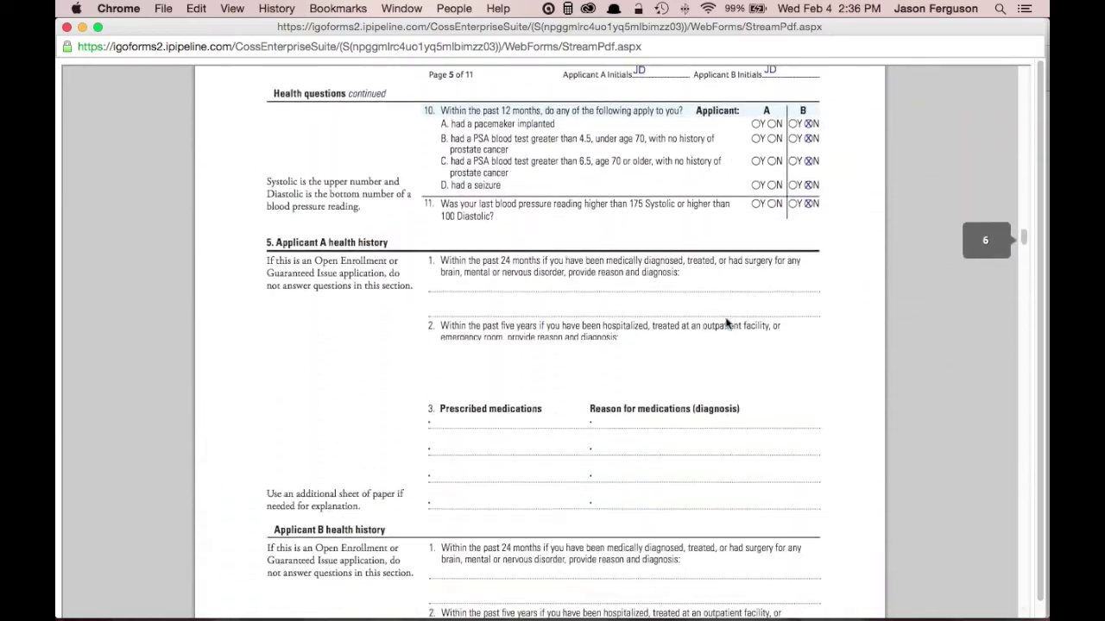
scroll(725, 323, down, 15)
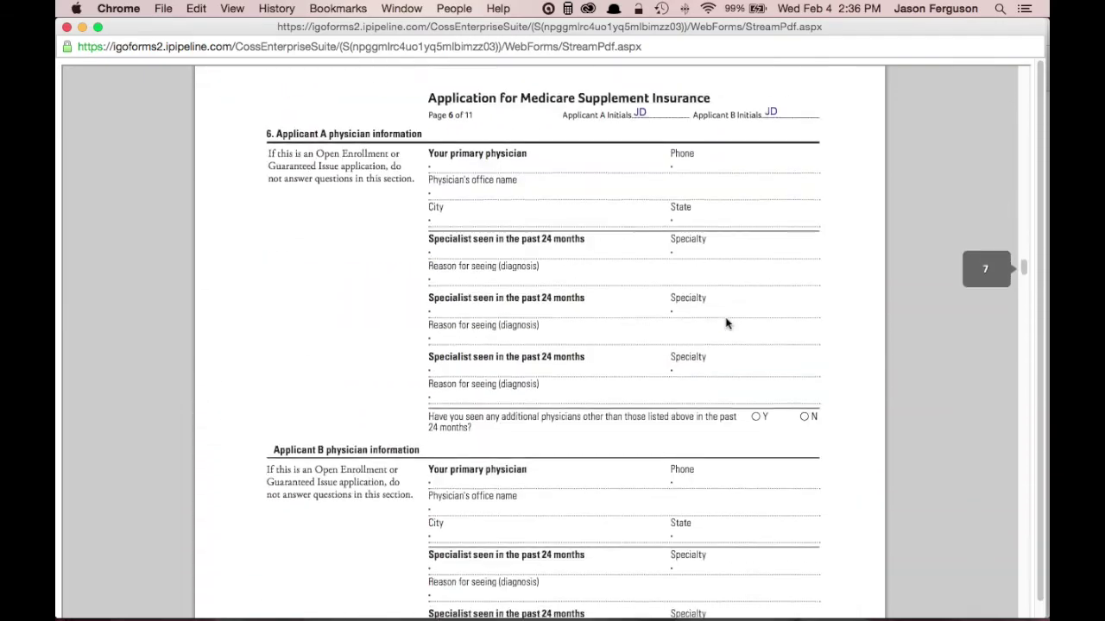
scroll(726, 324, down, 15)
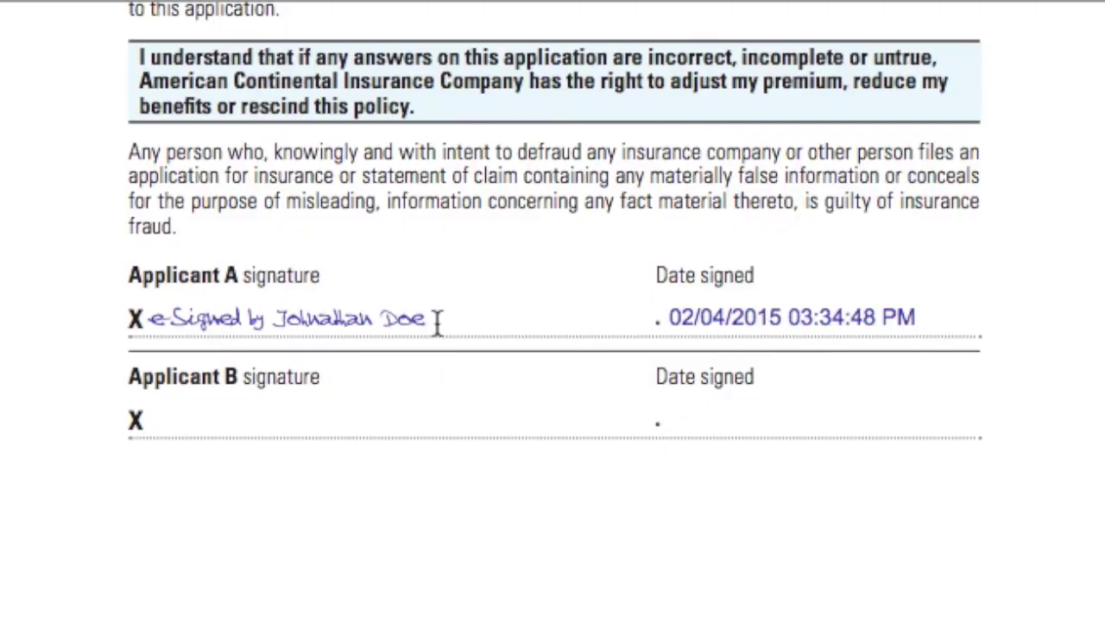
mouse_move(434, 319)
mouse_down()
mouse_move(443, 320)
mouse_move(101, 320)
mouse_move(145, 318)
mouse_up()
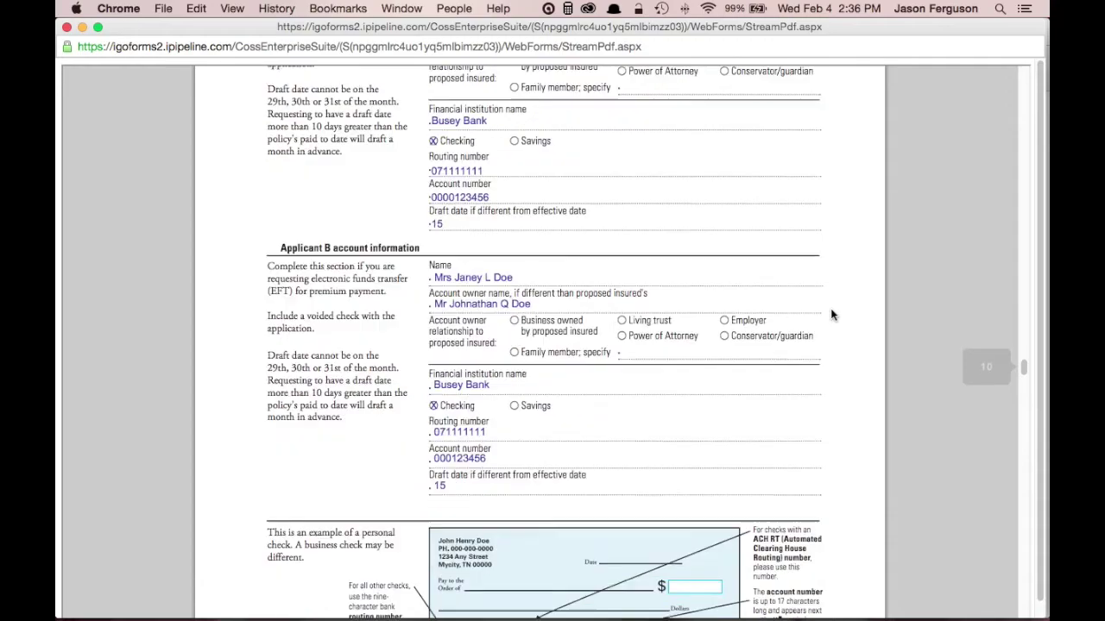
Look through the remaining signed pages, including the HIPAA authorization, and close the PDF
scroll(762, 313, down, 10)
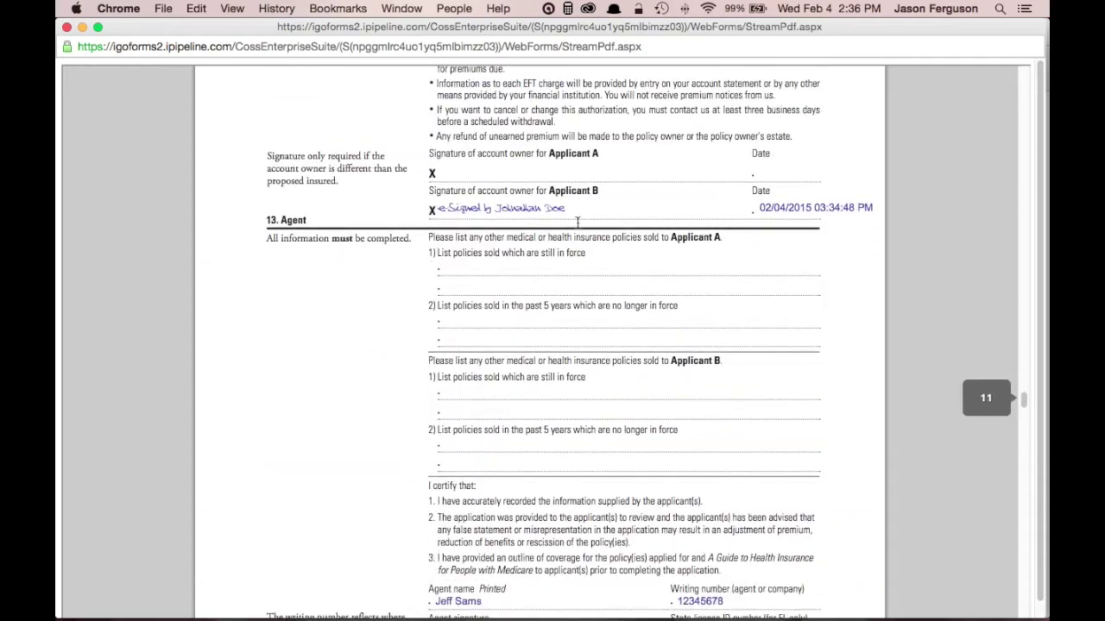
scroll(826, 393, down, 10)
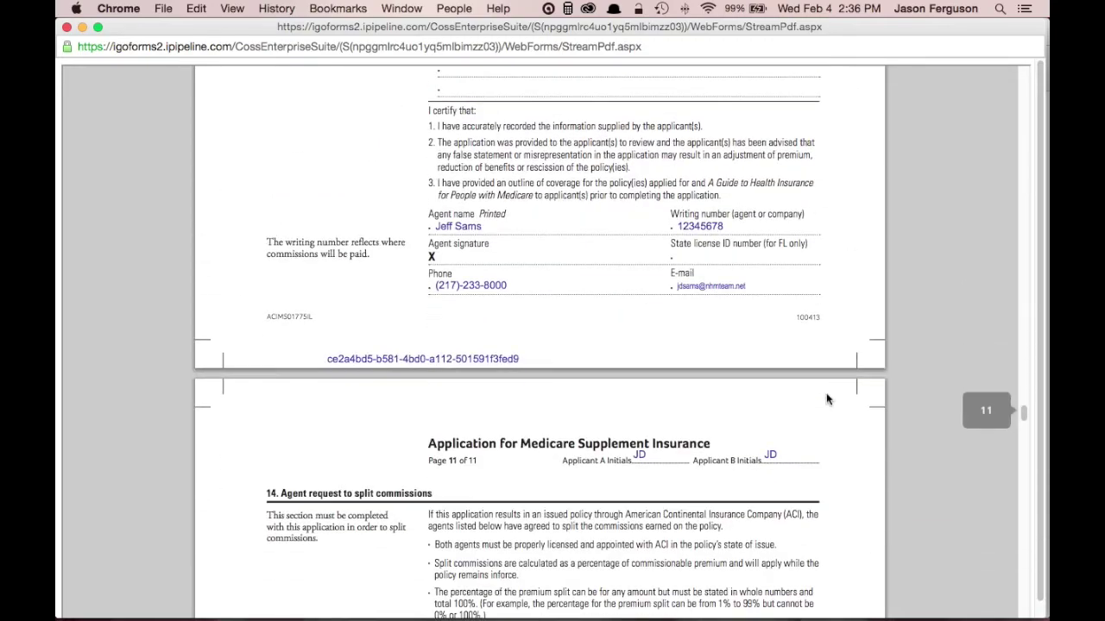
scroll(826, 393, down, 15)
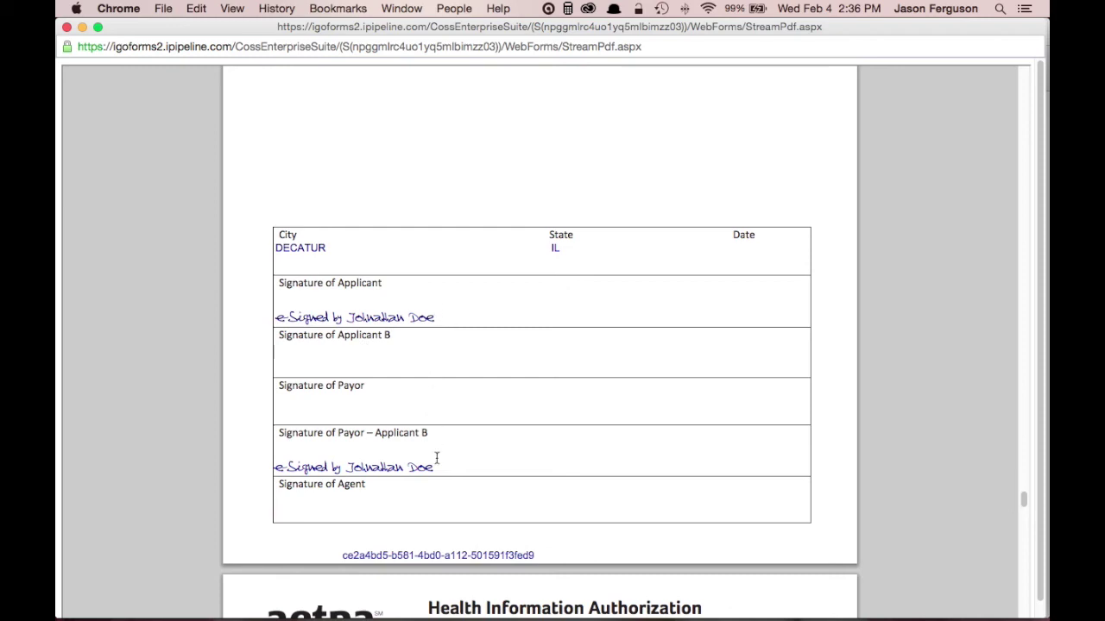
scroll(649, 414, down, 10)
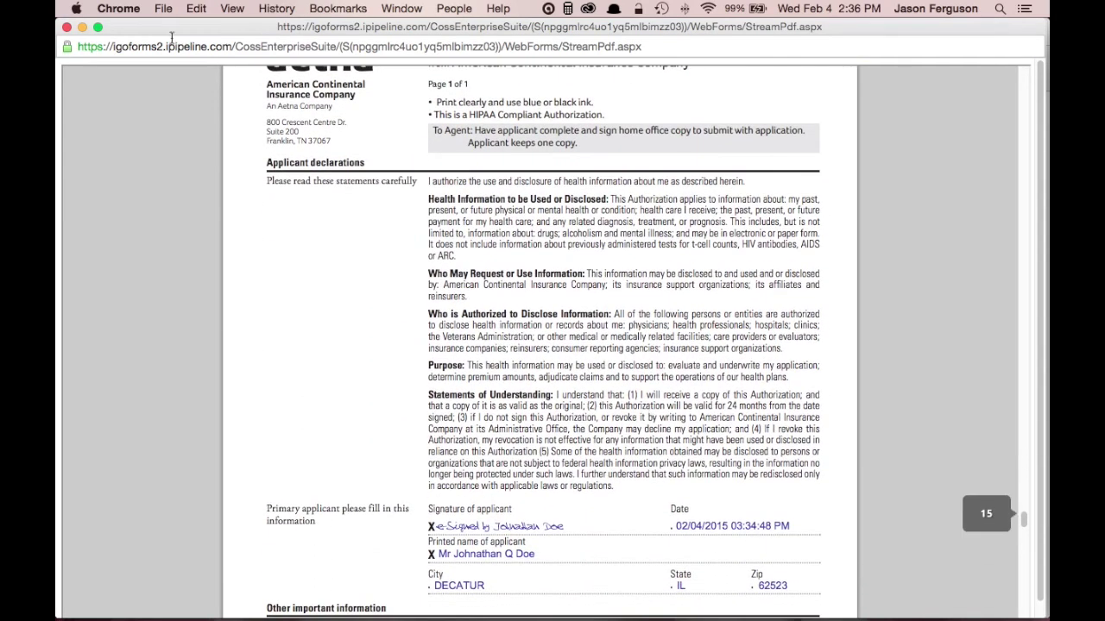
click(66, 29)
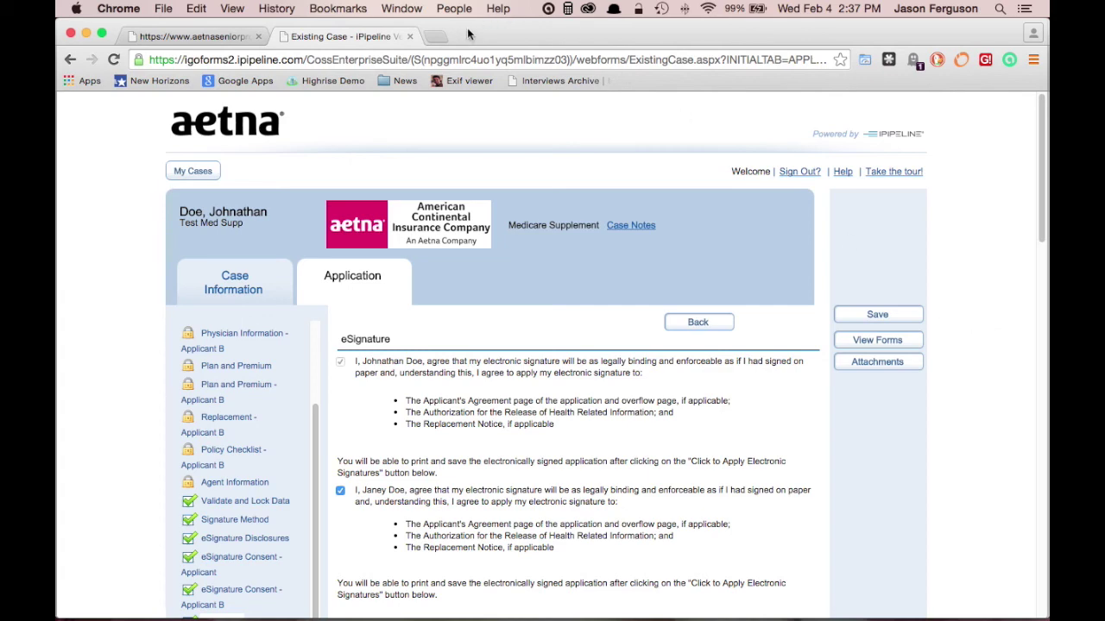
In the agent portal's Training section, open the E-App guide MedSuppeAppTraining1.pdf
click(207, 36)
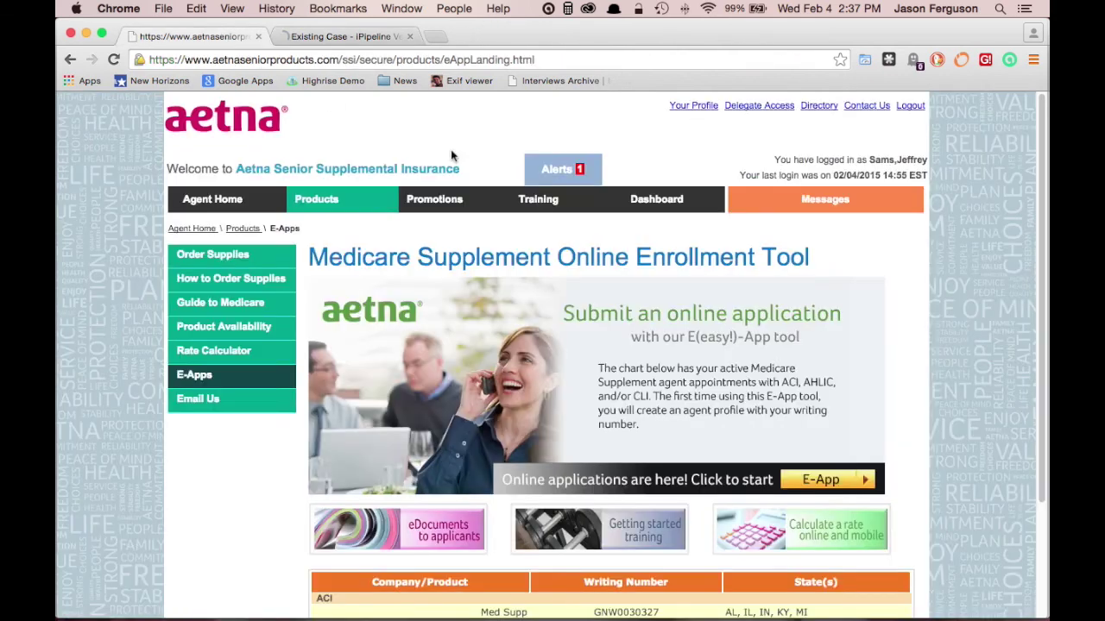
scroll(679, 247, down, 3)
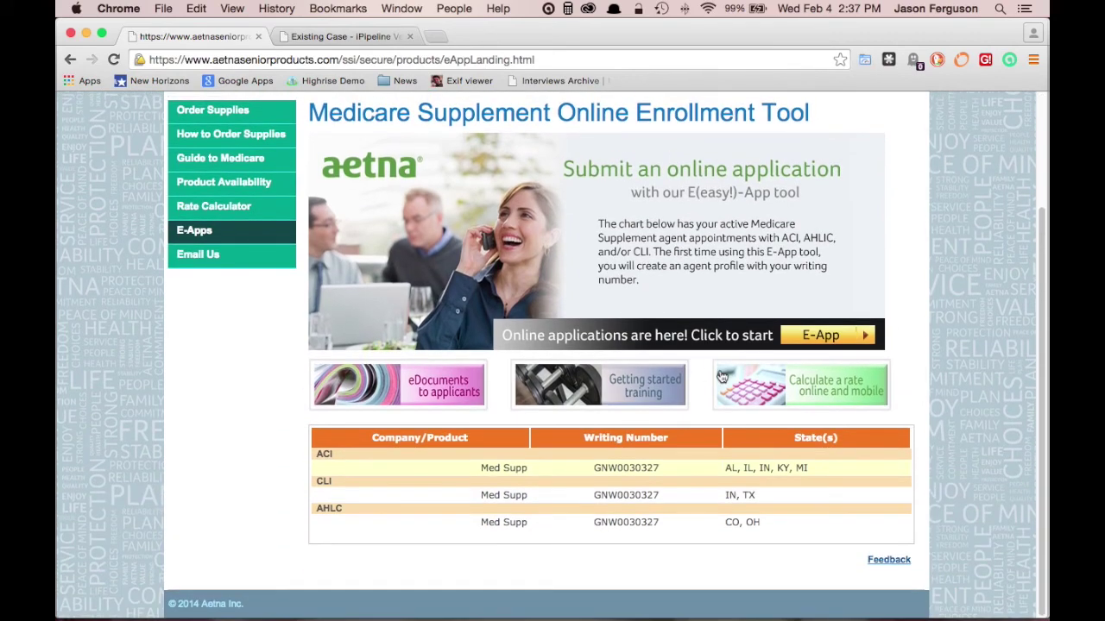
scroll(490, 392, up, 3)
click(540, 207)
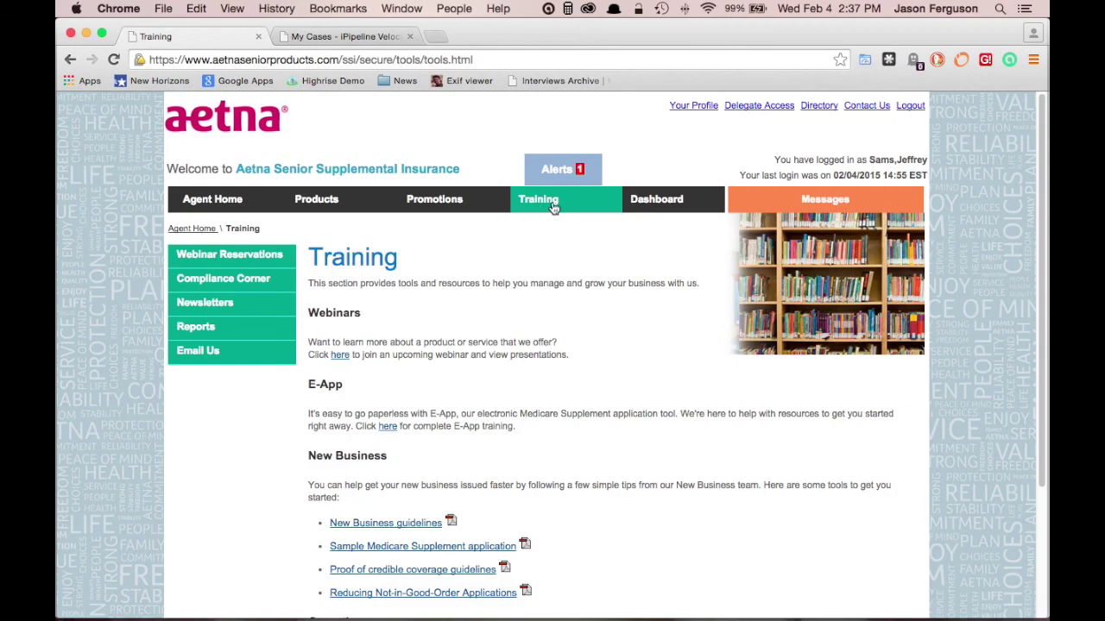
scroll(575, 281, down, 4)
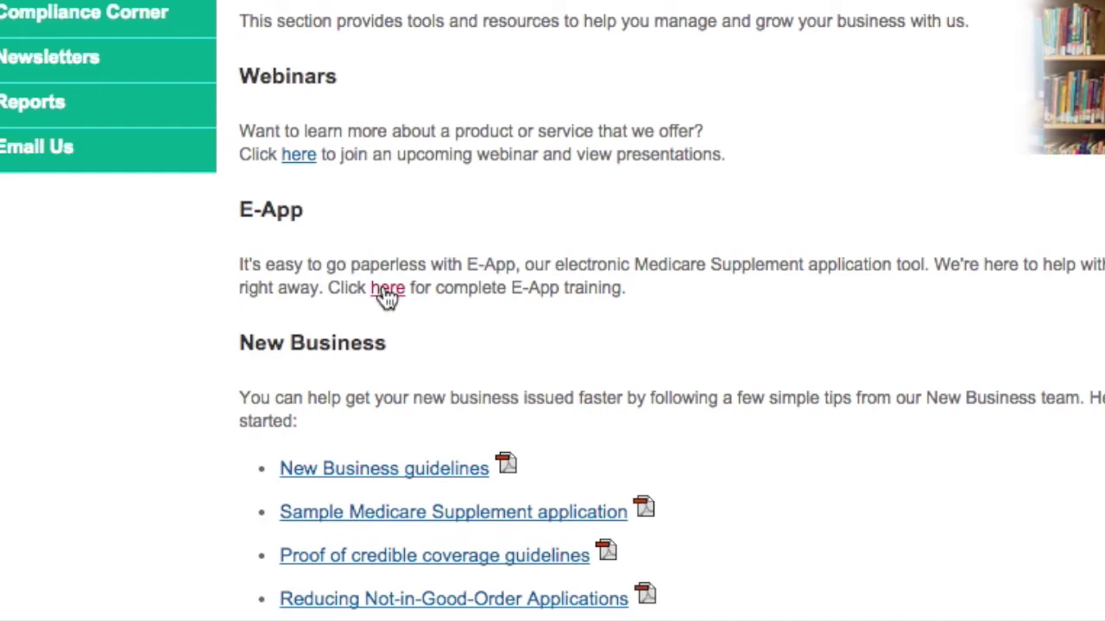
click(387, 290)
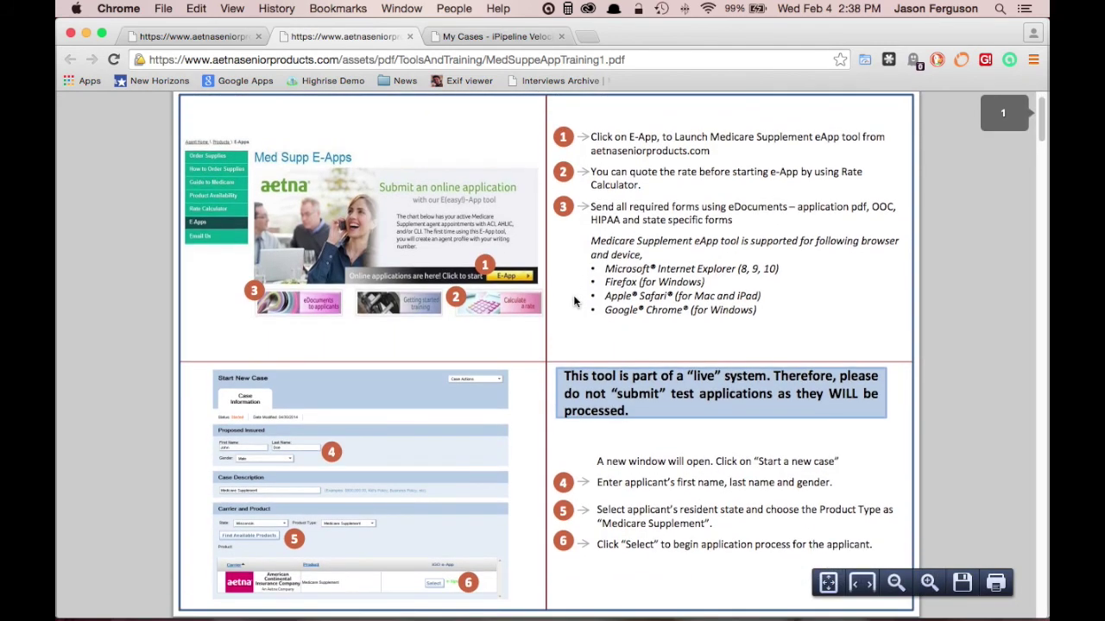
Page through the training guide PDF, then go back to the E-App Online Application Training page
scroll(575, 300, down, 20)
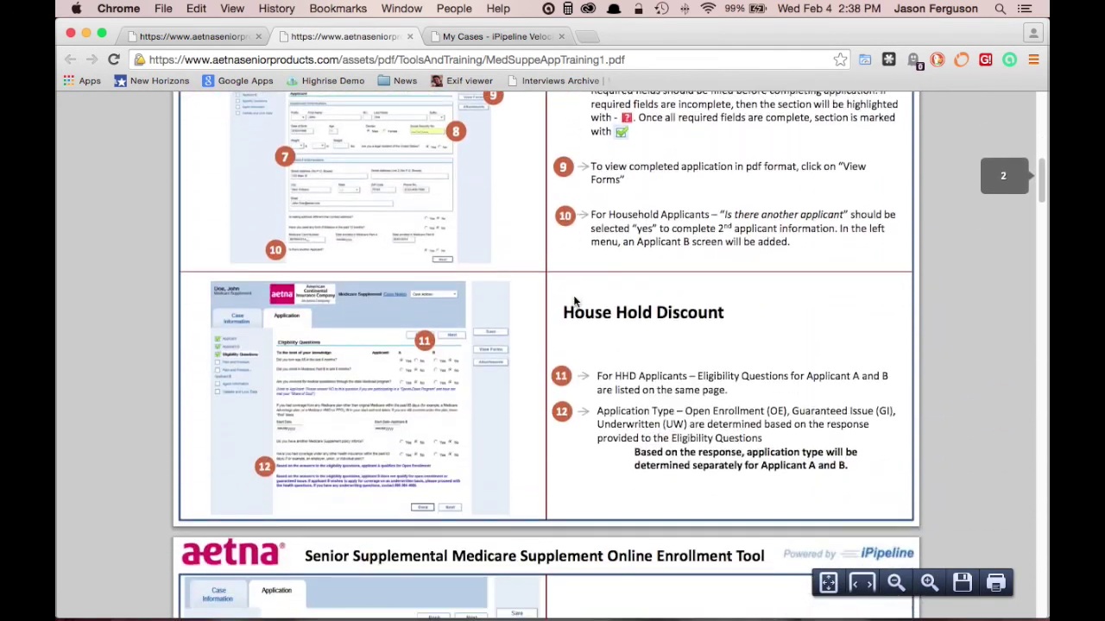
scroll(573, 300, down, 20)
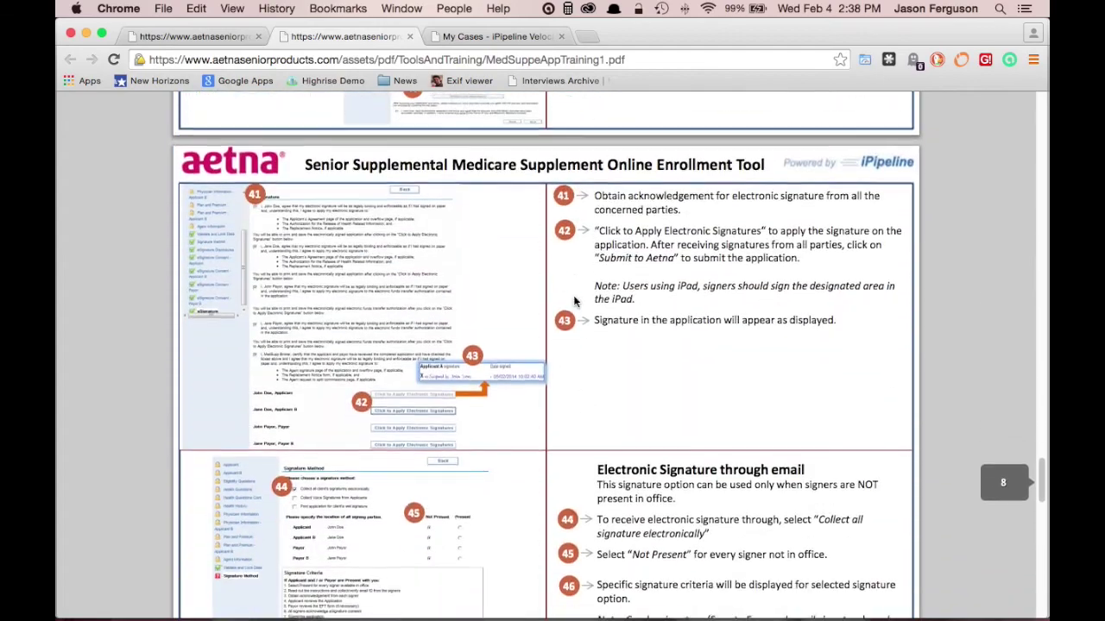
scroll(573, 300, down, 2)
click(222, 36)
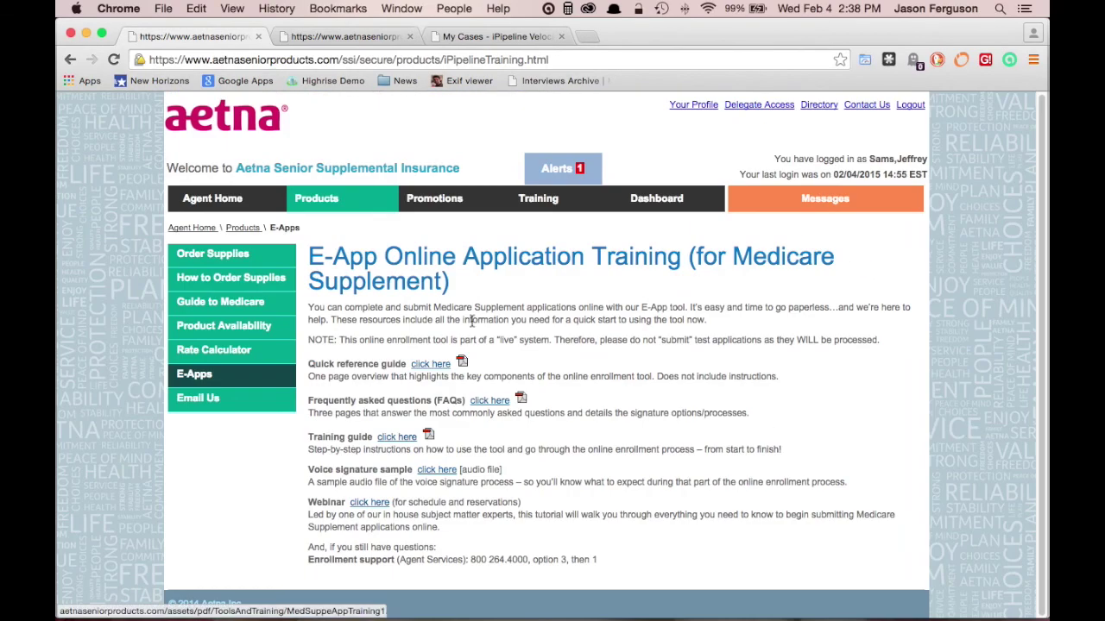